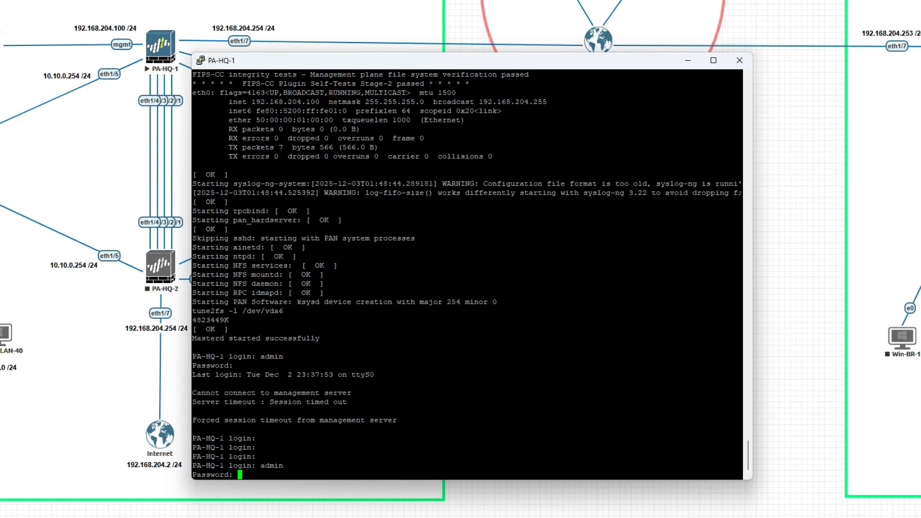
- Log in to the PA-HQ-1 console as admin and bring up a fresh CLI prompt
{"action": "key", "text": "Return"}
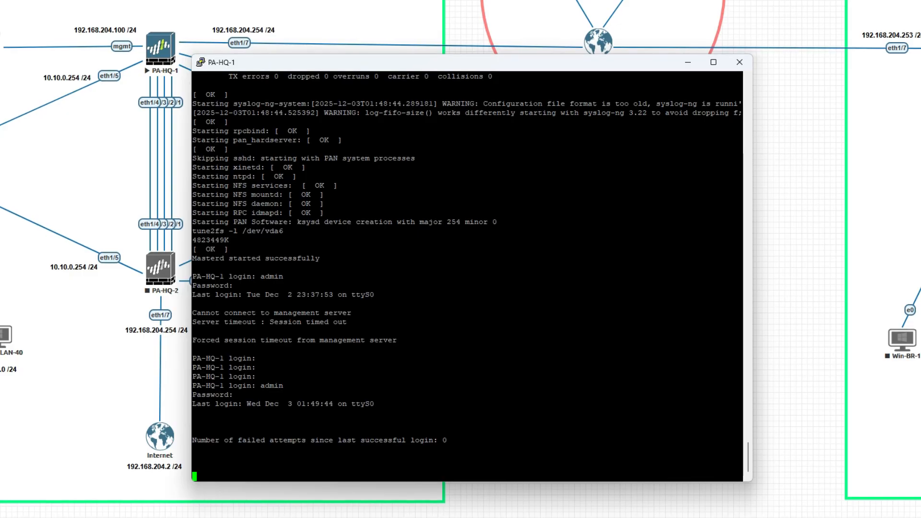
{"action": "key", "text": "Return"}
{"action": "key", "text": "Return"}
{"action": "key", "text": "Return"}
{"action": "key", "text": "Return"}
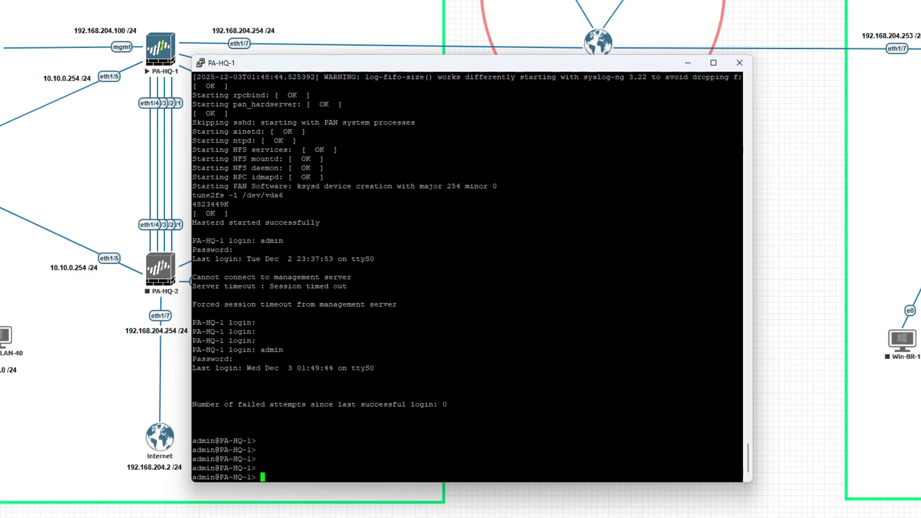
- Run 'show interface management' on PA-HQ-1
{"action": "type", "text": "show "}
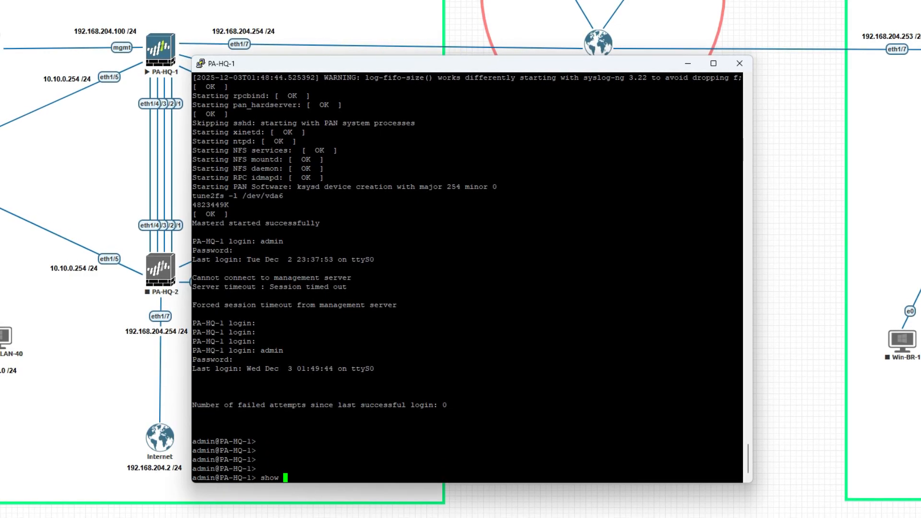
{"action": "type", "text": "interfa"}
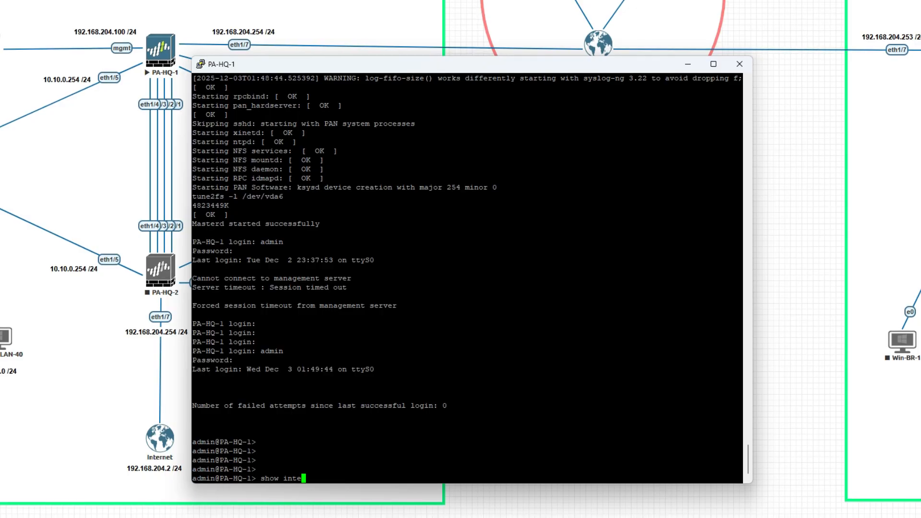
{"action": "type", "text": "ce manag"}
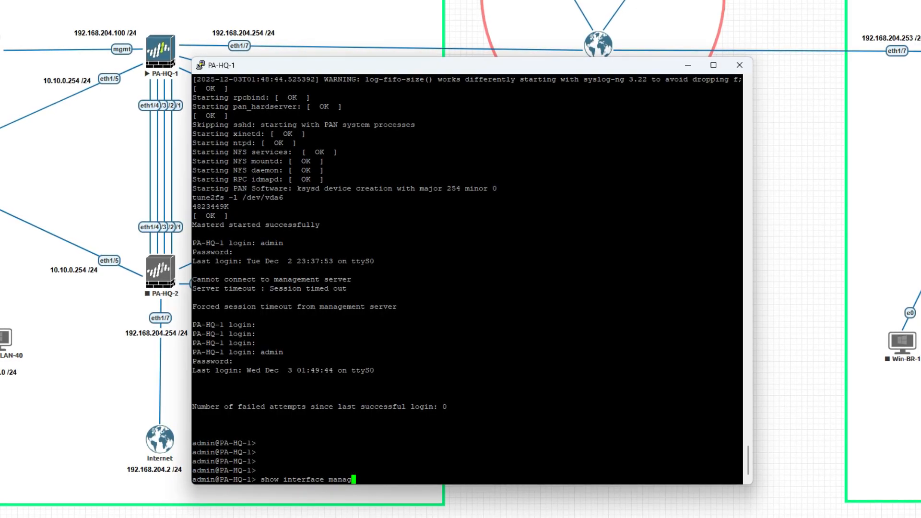
{"action": "key", "text": "Tab"}
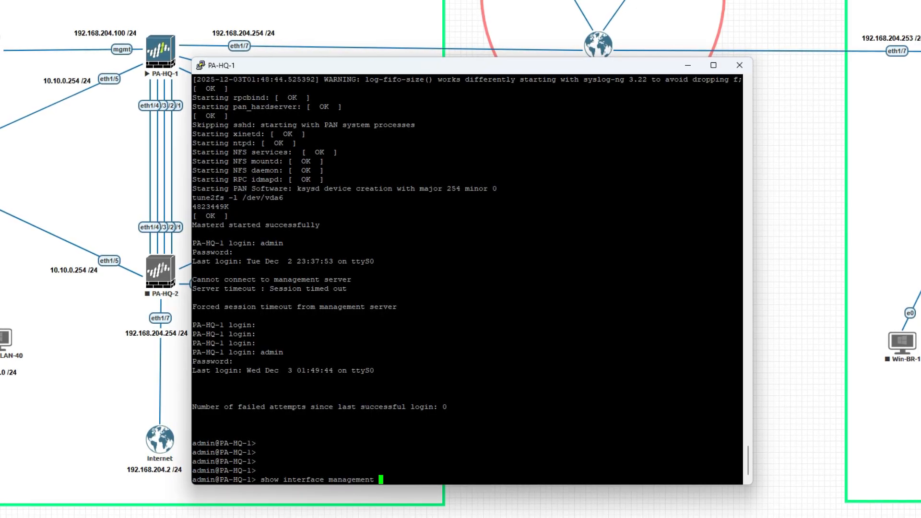
{"action": "key", "text": "Return"}
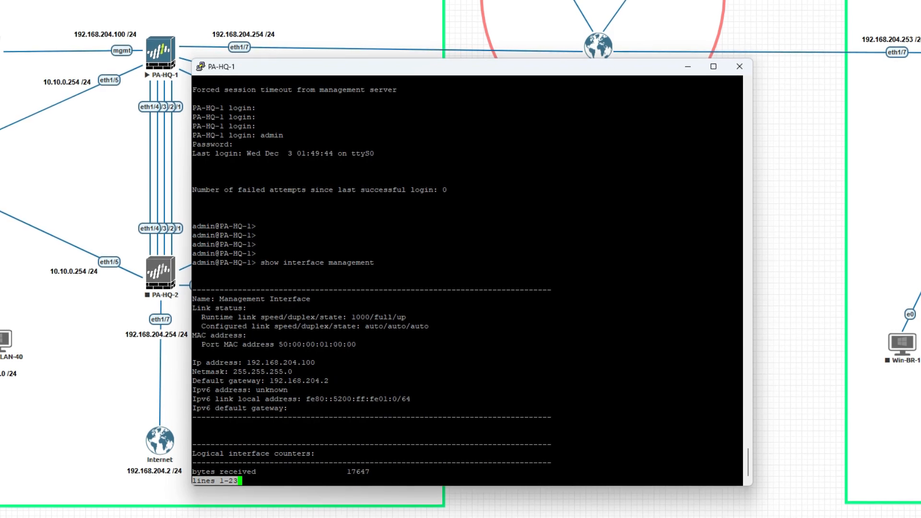
- Highlight IP 192.168.204.100, netmask 255.255.255.0 and gateway 192.168.204.2, then page through the output
{"action": "triple_click", "coordinate": [316, 360]}
{"action": "left_click", "coordinate": [313, 363]}
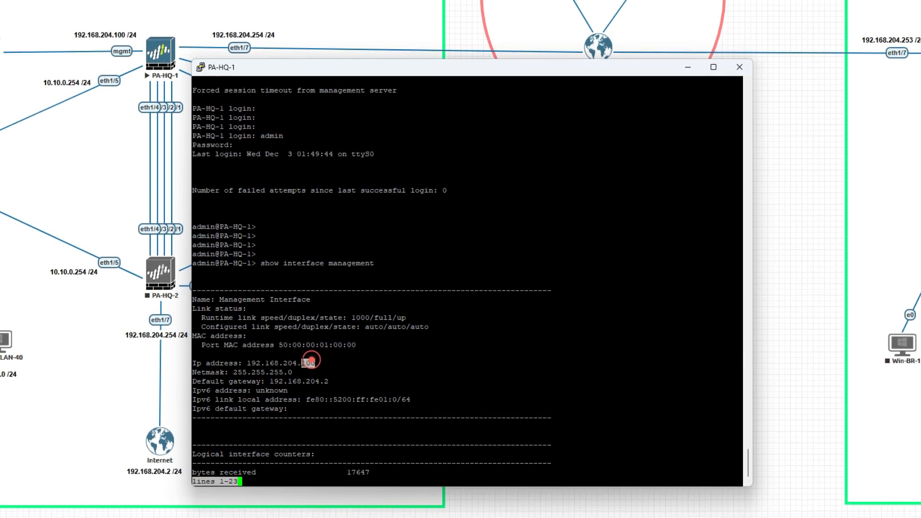
{"action": "left_click_drag", "start_coordinate": [312, 360], "coordinate": [247, 363]}
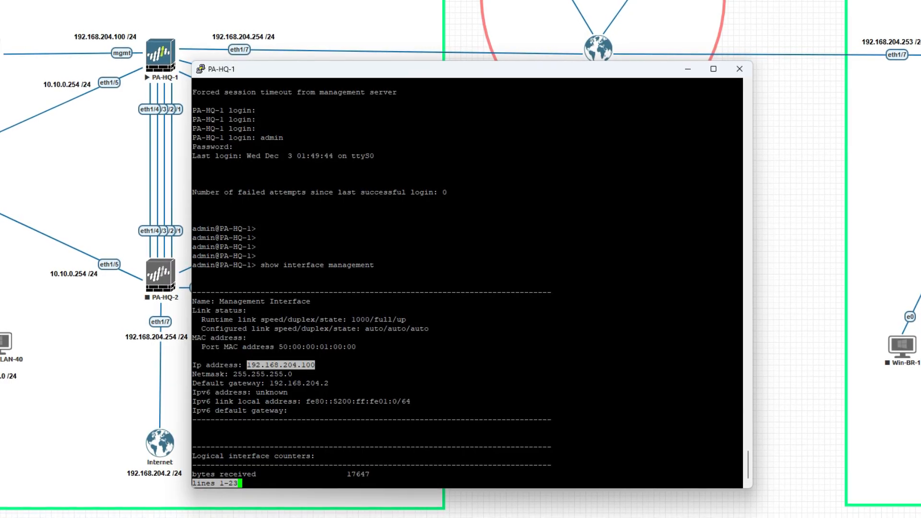
{"action": "left_click_drag", "start_coordinate": [233, 375], "coordinate": [333, 378]}
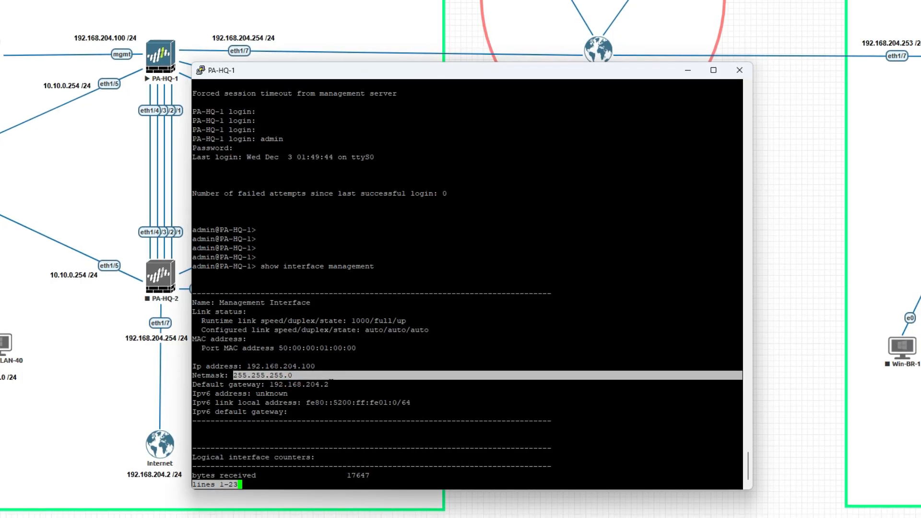
{"action": "left_click_drag", "start_coordinate": [332, 383], "coordinate": [270, 378]}
{"action": "left_click", "coordinate": [270, 378]}
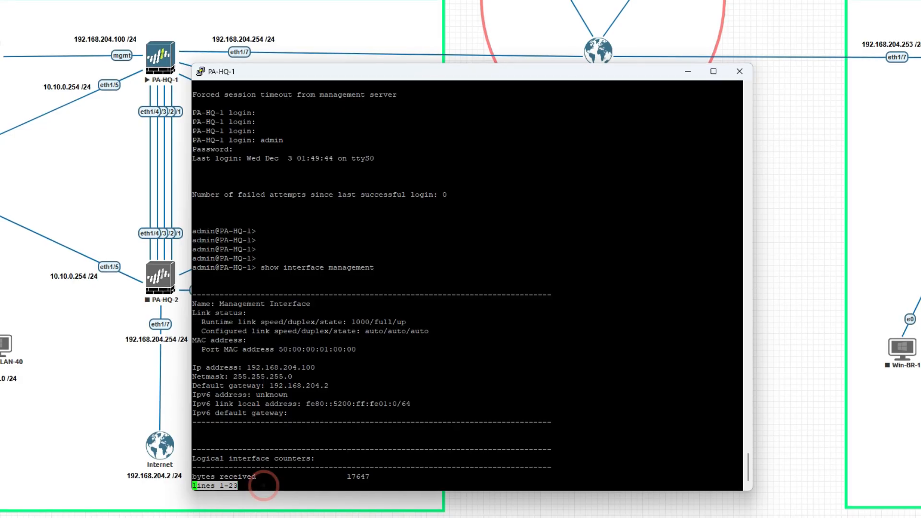
{"action": "key", "text": "Return"}
{"action": "key", "text": "space"}
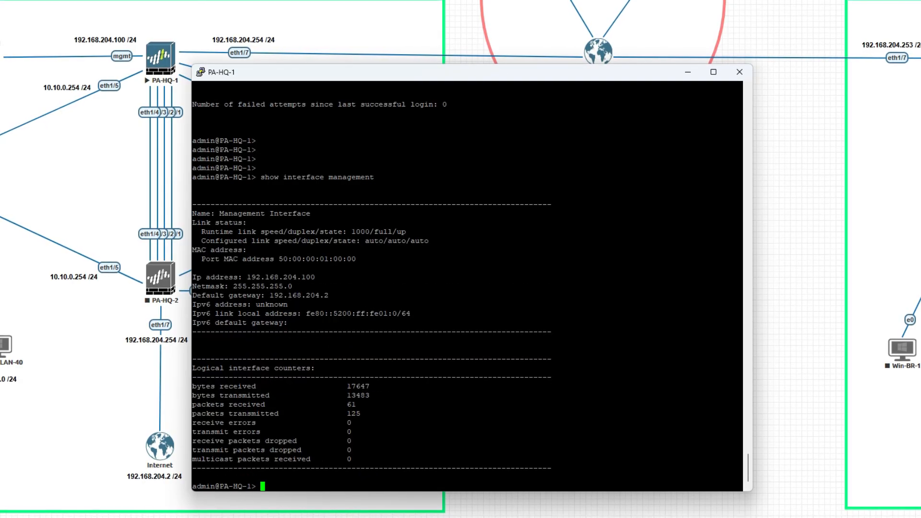
{"action": "key", "text": "Return"}
{"action": "key", "text": "Return"}
{"action": "key", "text": "Return"}
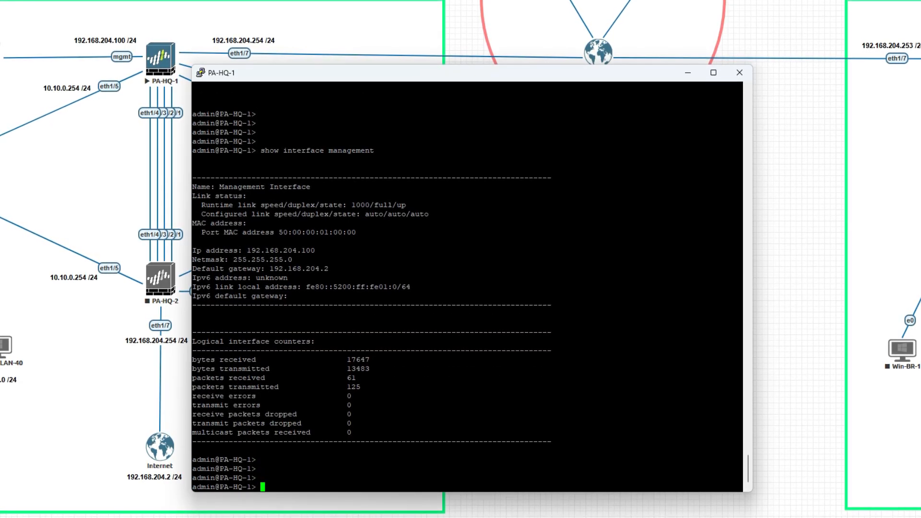
- Ping 8.8.8.8 from PA-HQ-1, then stop it to see 0% packet loss
{"action": "type", "text": "ping "}
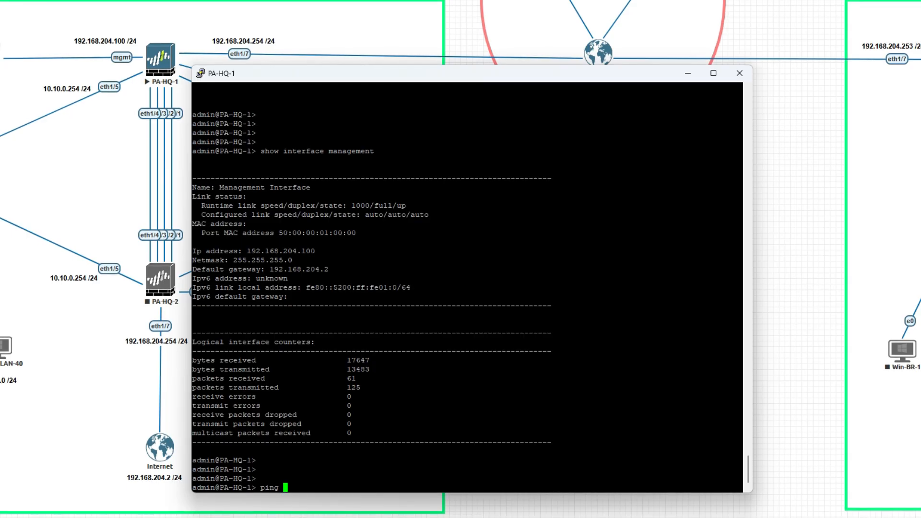
{"action": "type", "text": "host "}
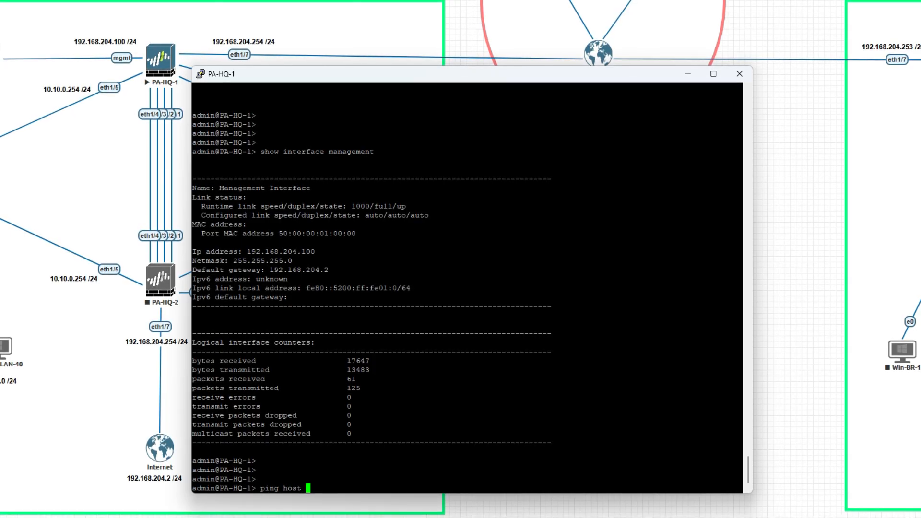
{"action": "type", "text": "8.8.8."}
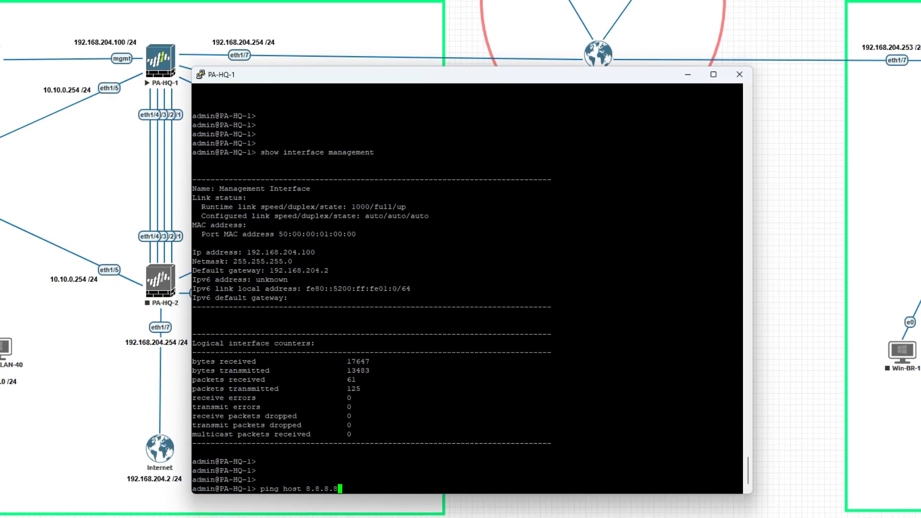
{"action": "type", "text": "8"}
{"action": "key", "text": "Return"}
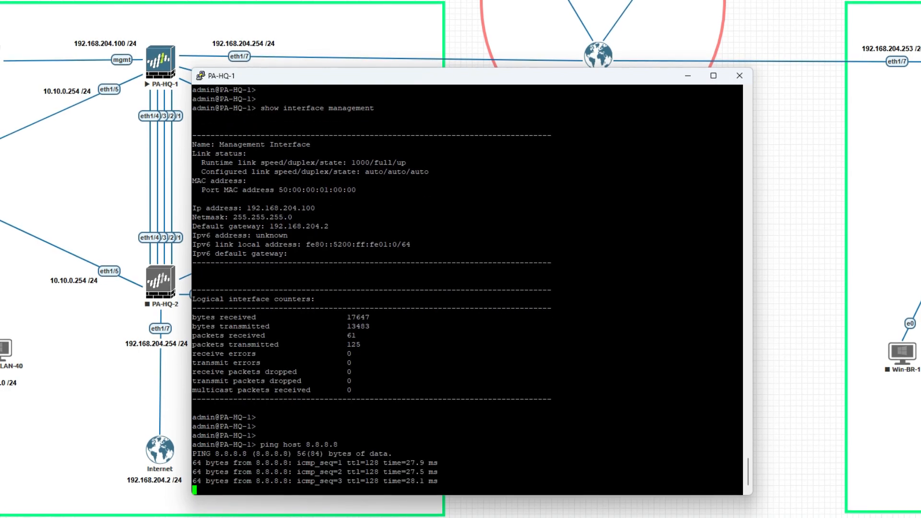
{"action": "left_click_drag", "start_coordinate": [415, 471], "coordinate": [337, 465]}
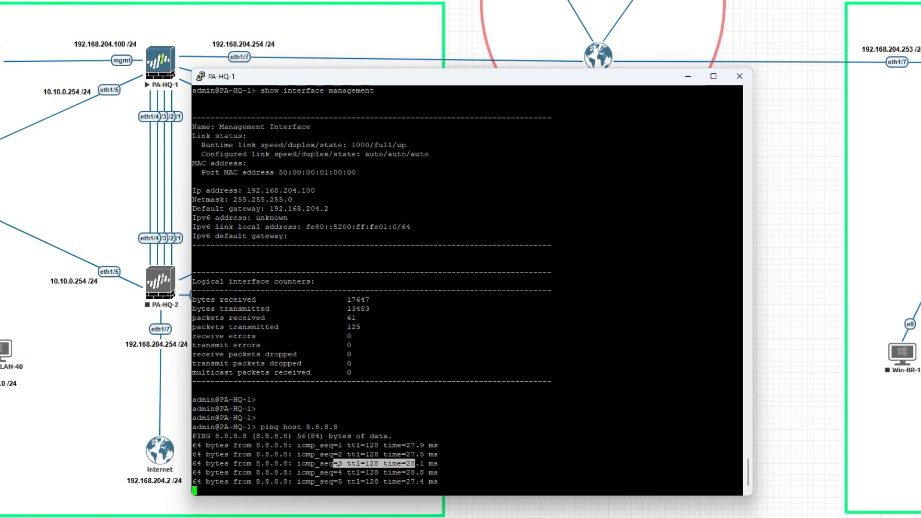
{"action": "key", "text": "ctrl+c"}
{"action": "key", "text": "Return"}
{"action": "key", "text": "Return"}
{"action": "key", "text": "Return"}
{"action": "key", "text": "Return"}
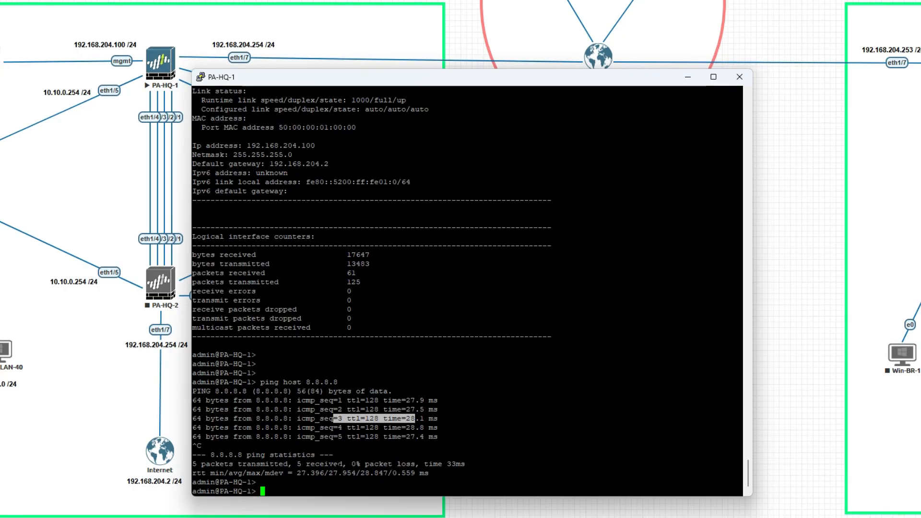
- Ping google.com and highlight the resolved server name and replies
{"action": "type", "text": "ping"}
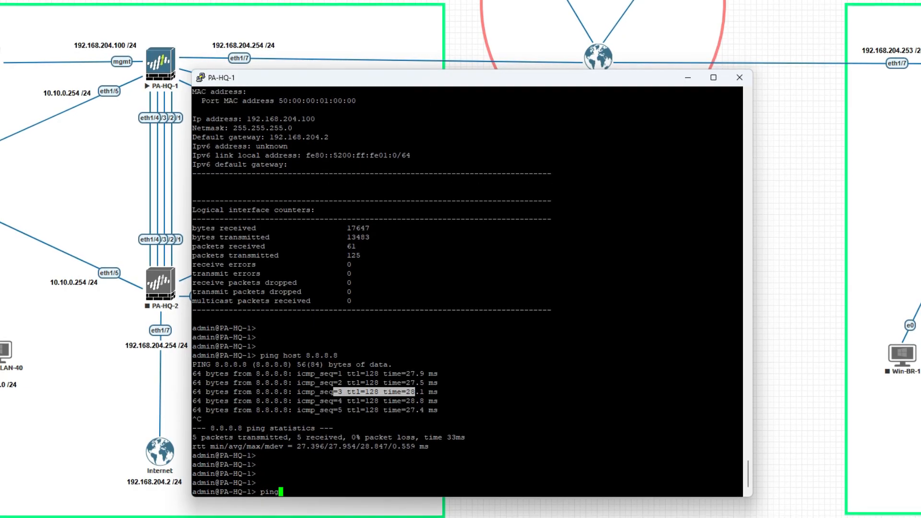
{"action": "type", "text": " host "}
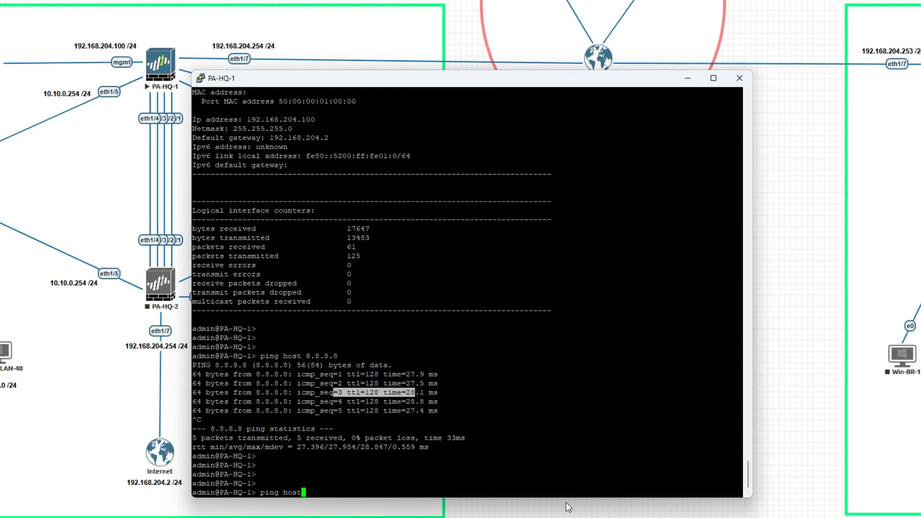
{"action": "type", "text": "goog"}
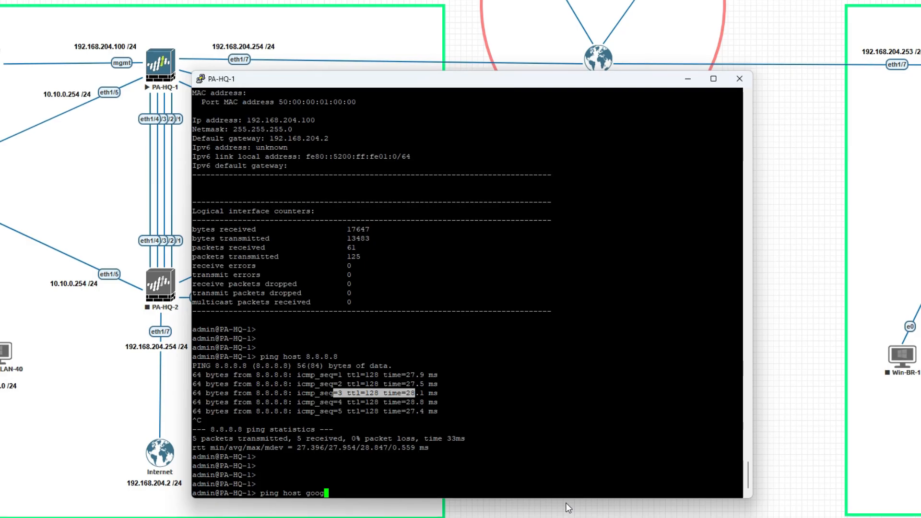
{"action": "type", "text": "le.com"}
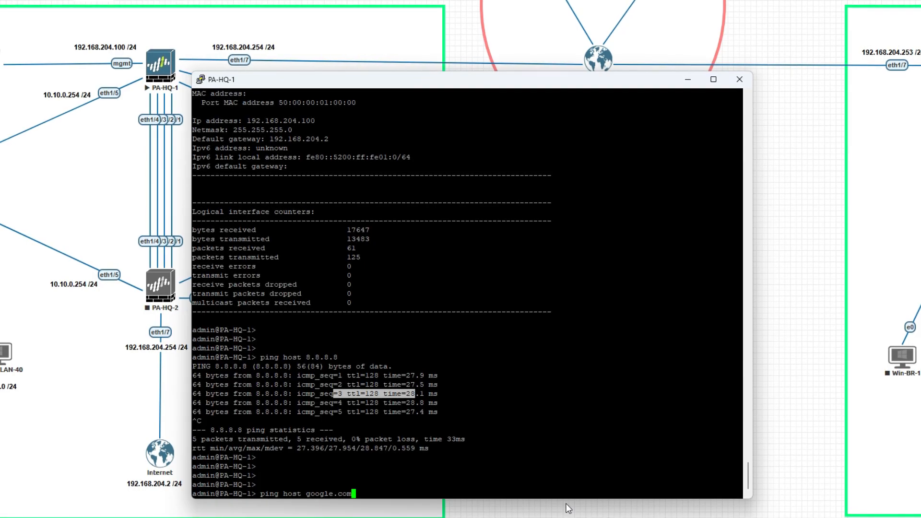
{"action": "key", "text": "Home"}
{"action": "key", "text": "Return"}
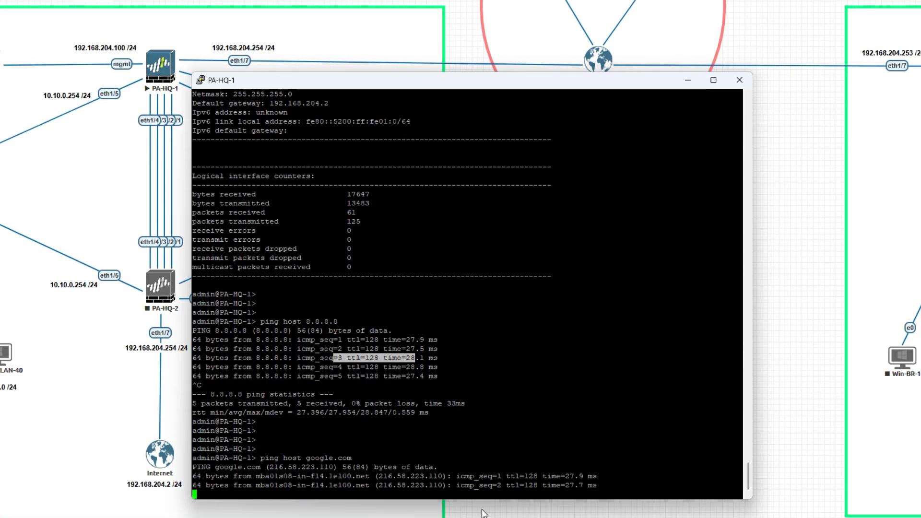
{"action": "left_click_drag", "start_coordinate": [453, 477], "coordinate": [298, 476]}
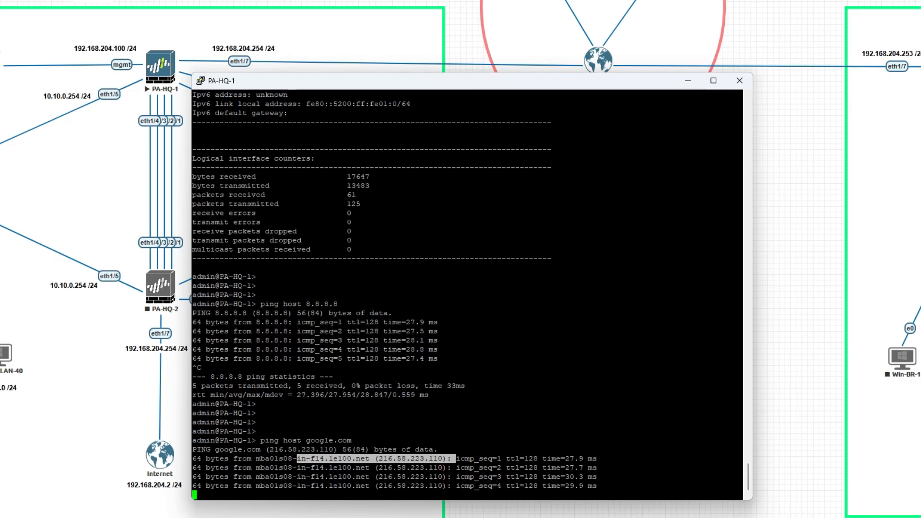
{"action": "left_click_drag", "start_coordinate": [583, 468], "coordinate": [388, 468]}
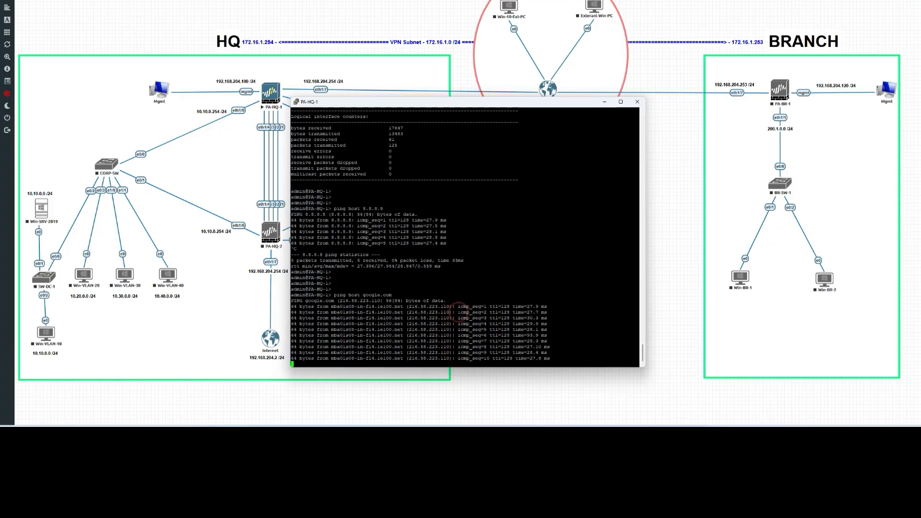
- Stop the google.com ping and enter 192.168.204.100 in a new Firefox tab
{"action": "key", "text": "ctrl+c"}
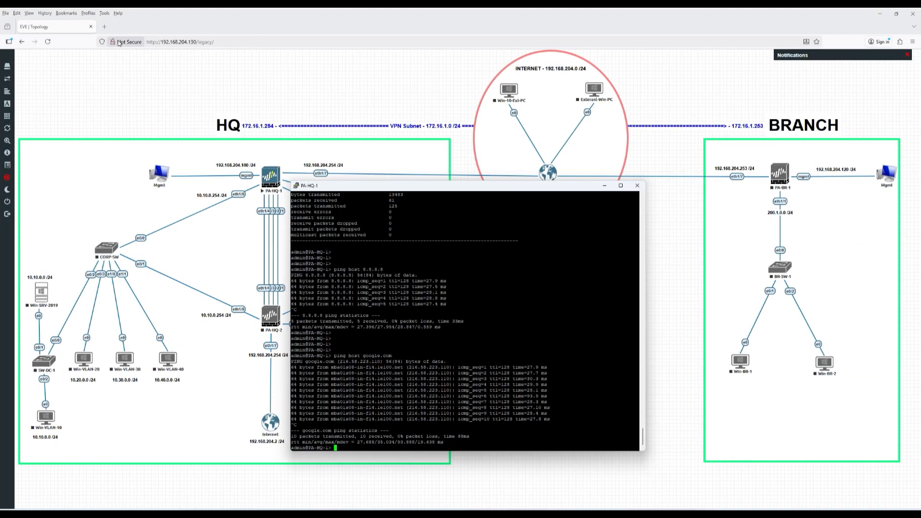
{"action": "left_click", "coordinate": [105, 27]}
{"action": "type", "text": "192"}
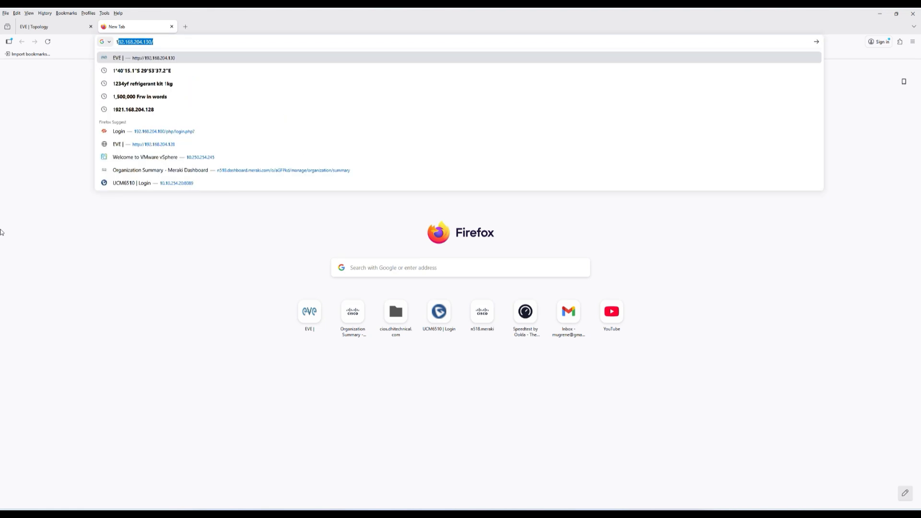
{"action": "type", "text": ".168.2"}
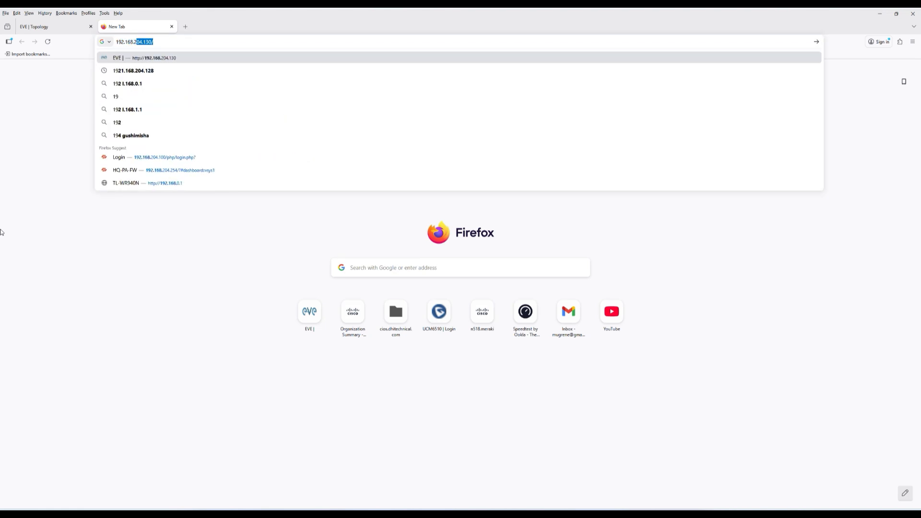
{"action": "type", "text": "04.10"}
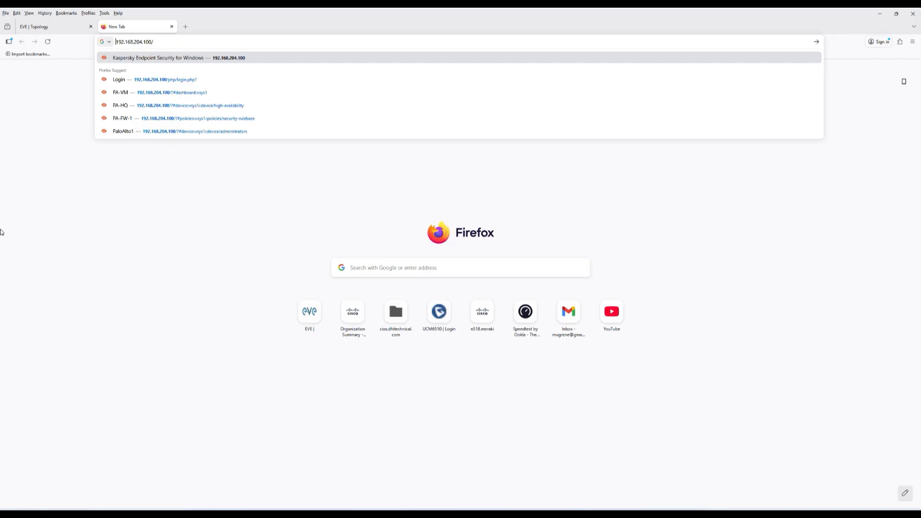
{"action": "type", "text": "https"}
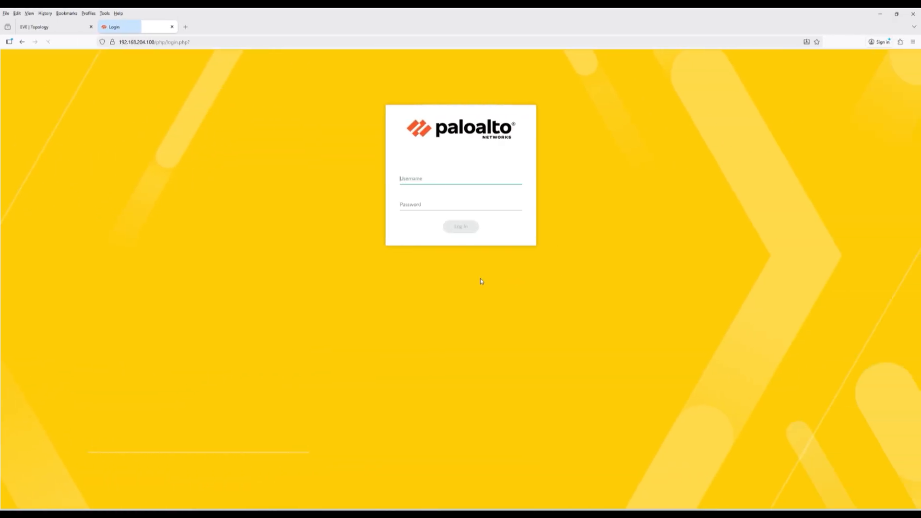
- Sign in to the PAN-OS web interface as admin and decline Firefox's password saving
{"action": "type", "text": "admin"}
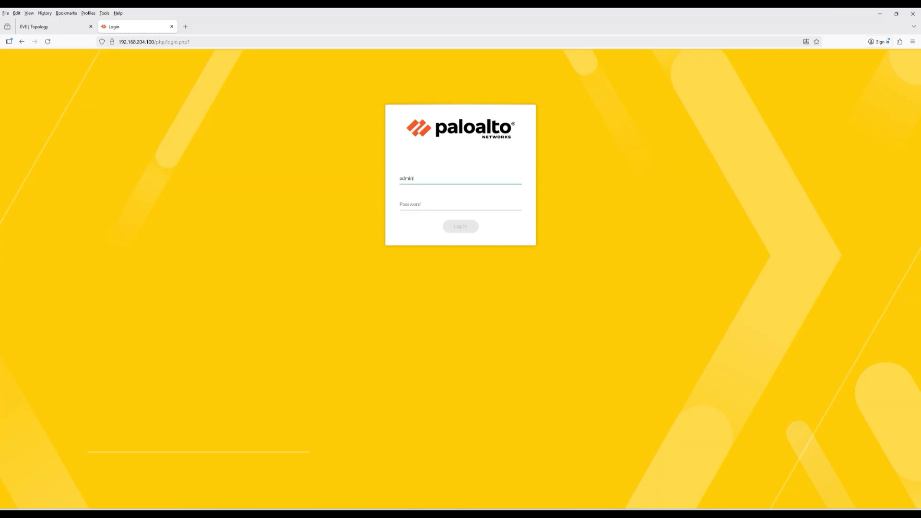
{"action": "type", "text": "a"}
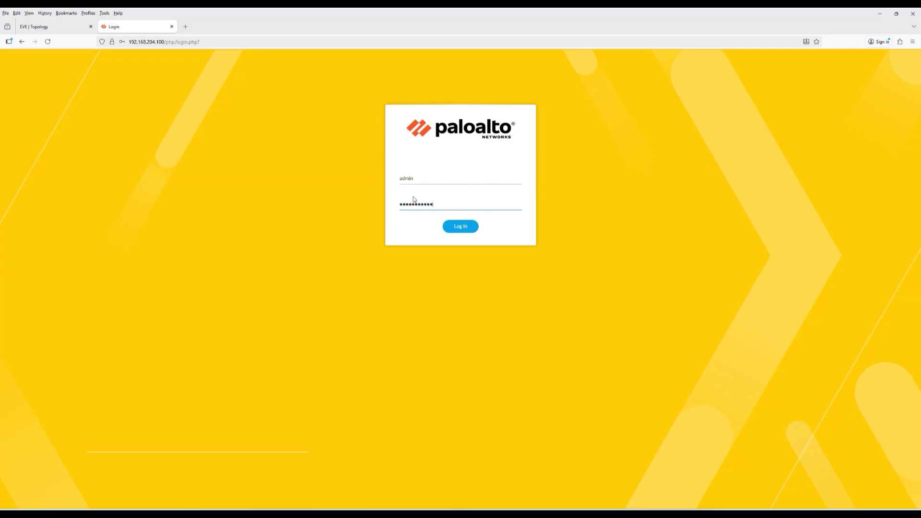
{"action": "left_click", "coordinate": [459, 226]}
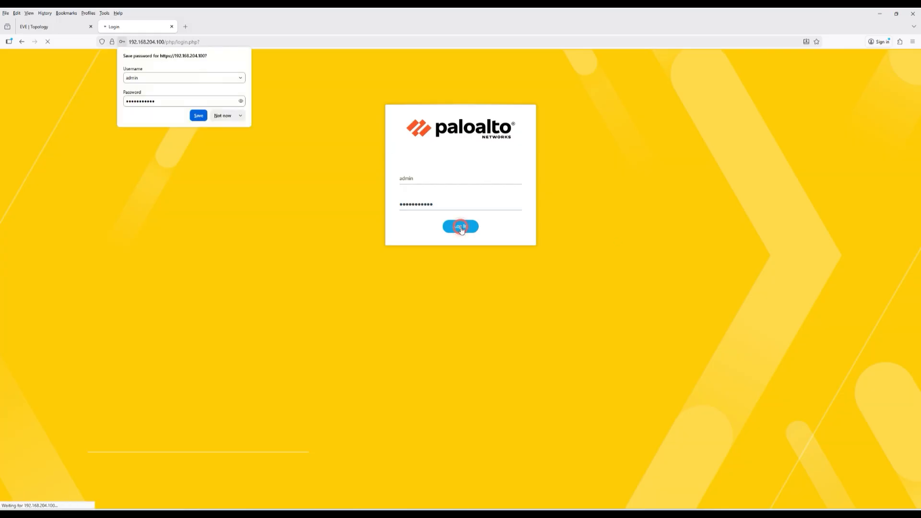
{"action": "left_click", "coordinate": [226, 117]}
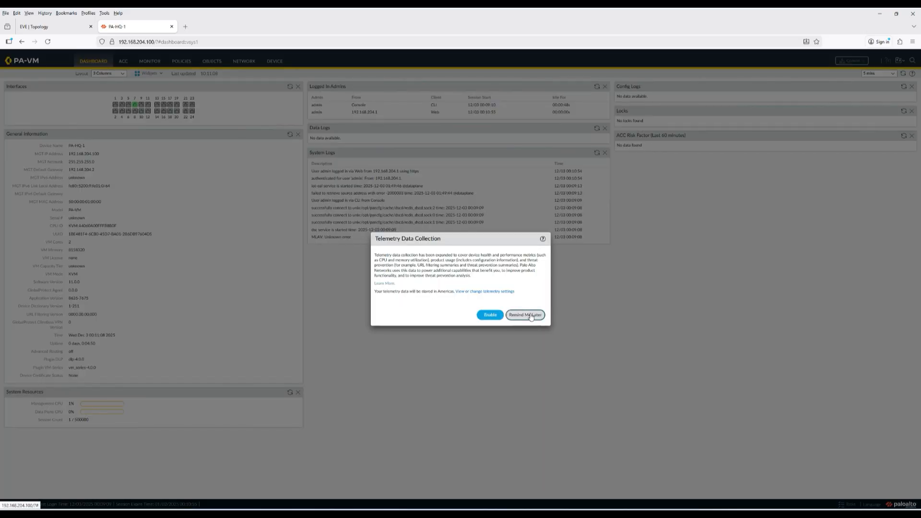
- Dismiss the telemetry prompt and review the EVE lab topology diagram
{"action": "left_click", "coordinate": [530, 312]}
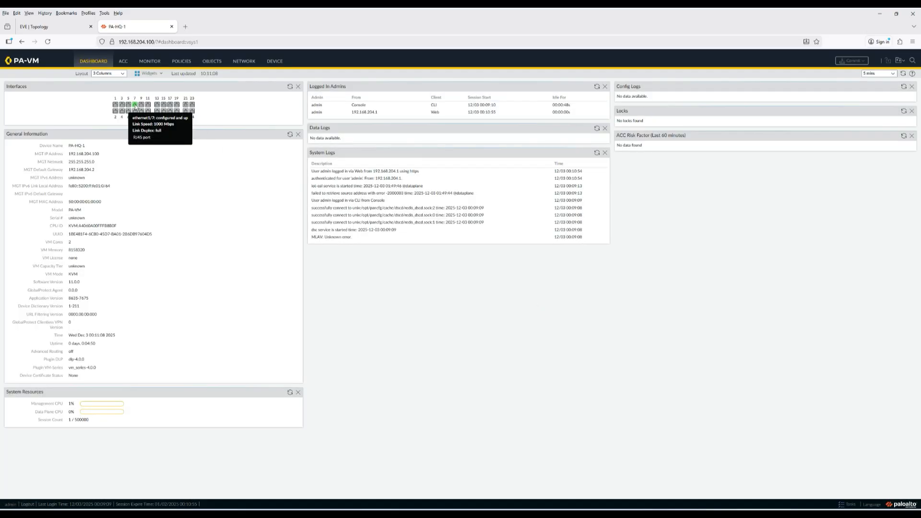
{"action": "left_click", "coordinate": [60, 26]}
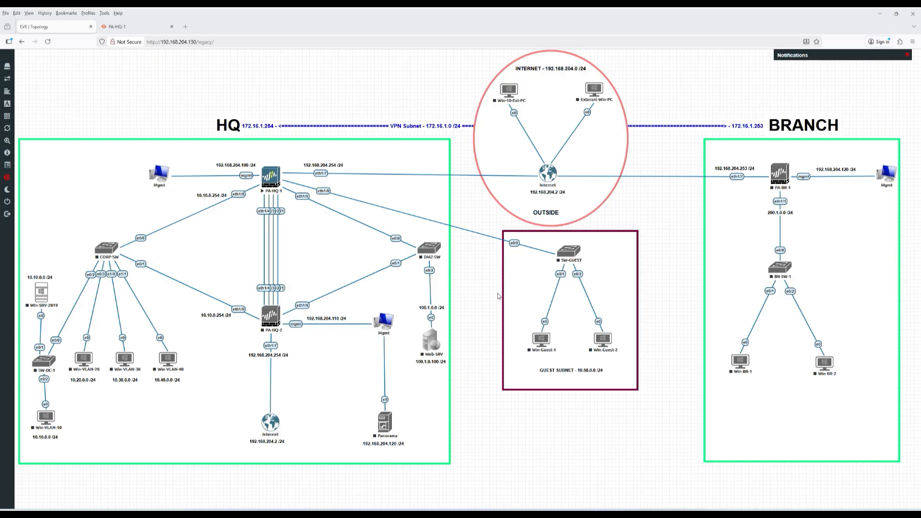
{"action": "left_click", "coordinate": [130, 31]}
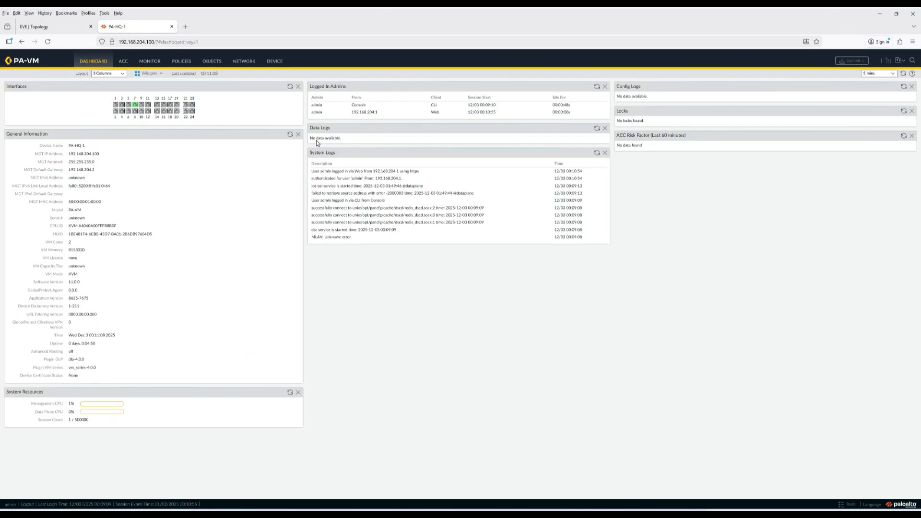
- Go to Network > Interfaces > Ethernet, rechecking the topology diagram along the way
{"action": "left_click", "coordinate": [278, 62]}
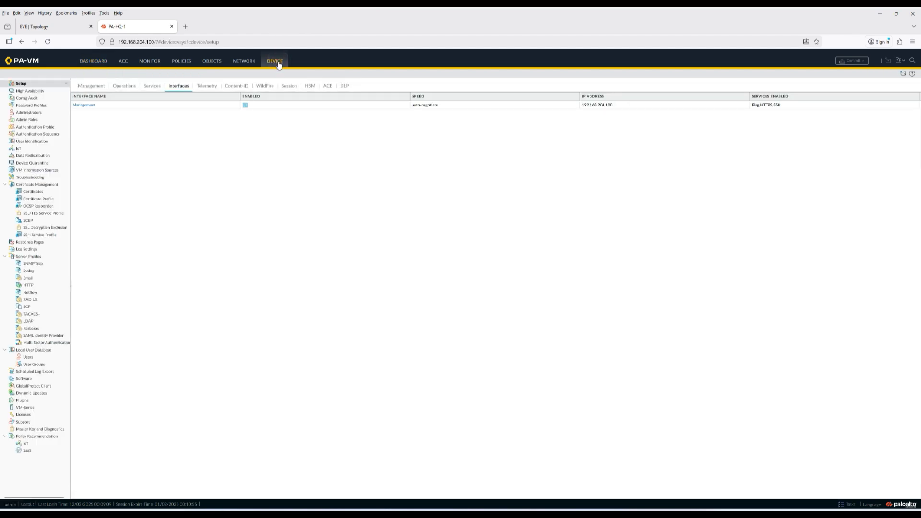
{"action": "left_click", "coordinate": [243, 62]}
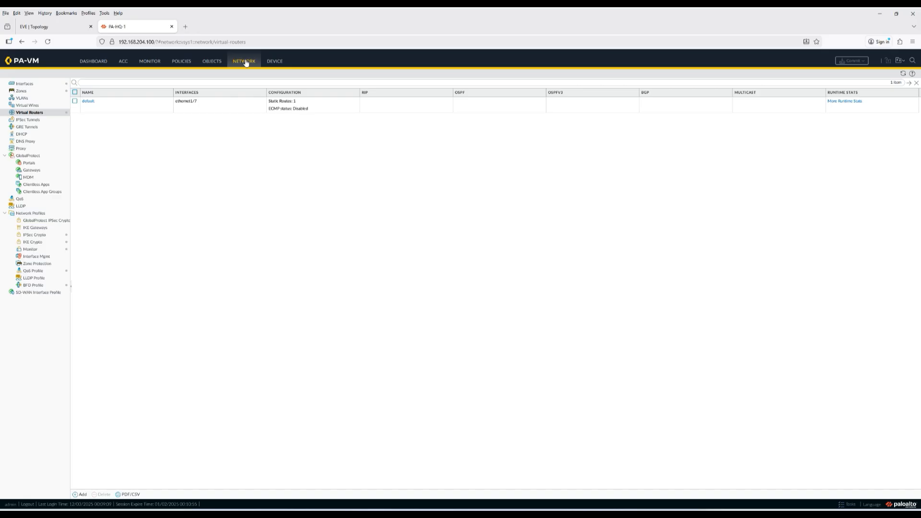
{"action": "left_click", "coordinate": [26, 85]}
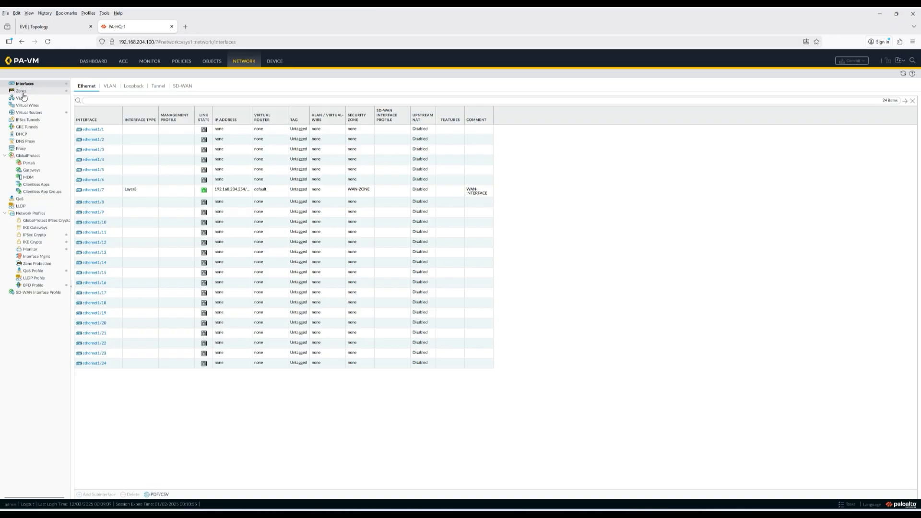
{"action": "left_click", "coordinate": [56, 28]}
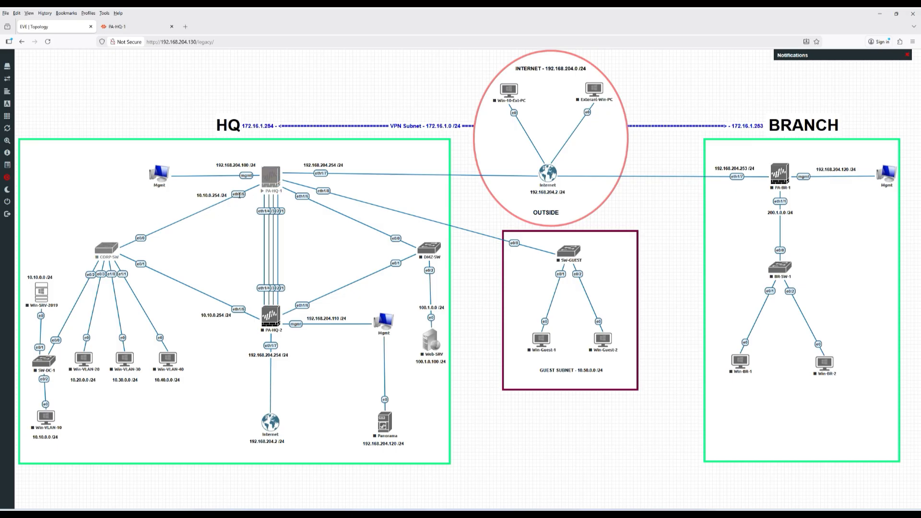
{"action": "left_click", "coordinate": [129, 27]}
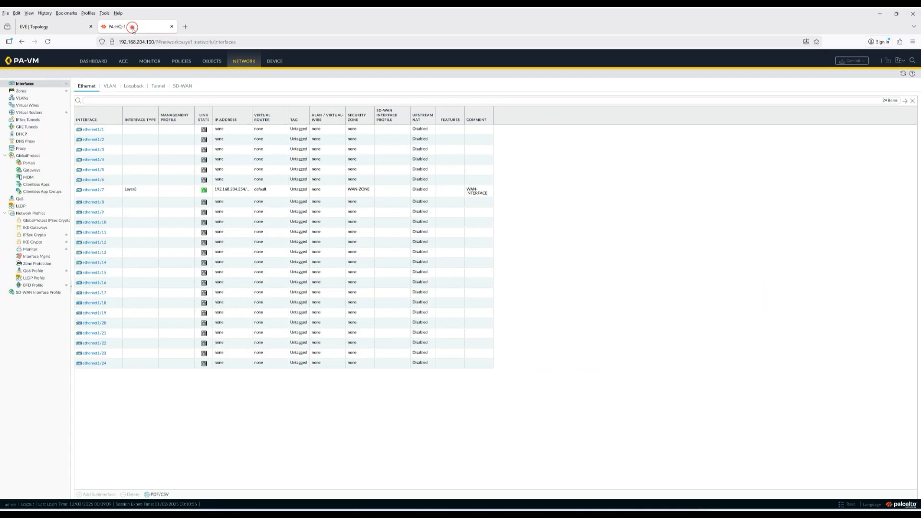
- Open ethernet1/5 and give it the comment CORP-INSIDE-ZONSE
{"action": "left_click", "coordinate": [91, 171]}
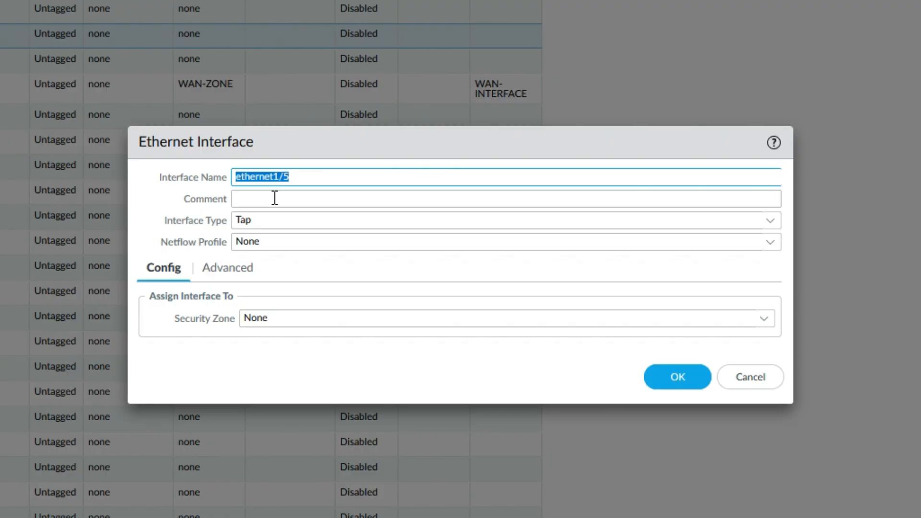
{"action": "left_click", "coordinate": [275, 198]}
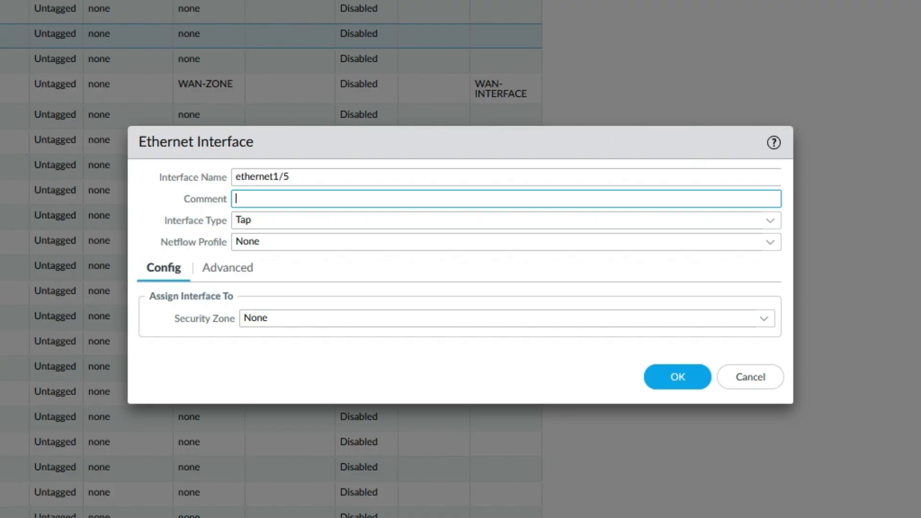
{"action": "type", "text": "CORP-INSIDE-"}
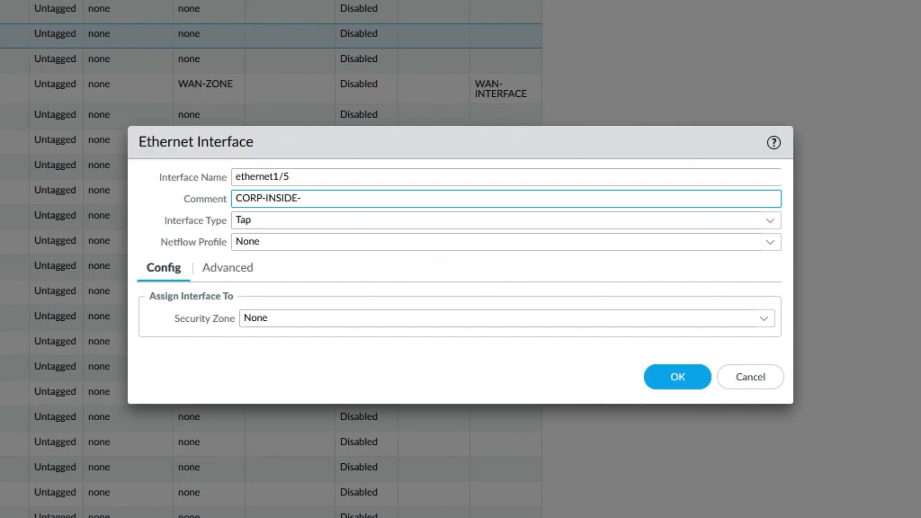
{"action": "type", "text": "ZONSE"}
- Set ethernet1/5 to Layer3 on the default virtual router and list security zones
{"action": "left_click", "coordinate": [771, 222]}
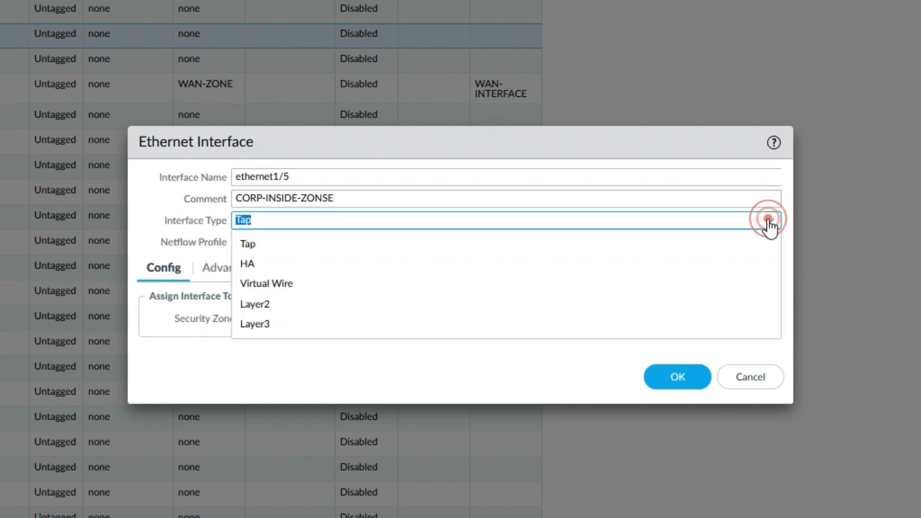
{"action": "left_click", "coordinate": [284, 323]}
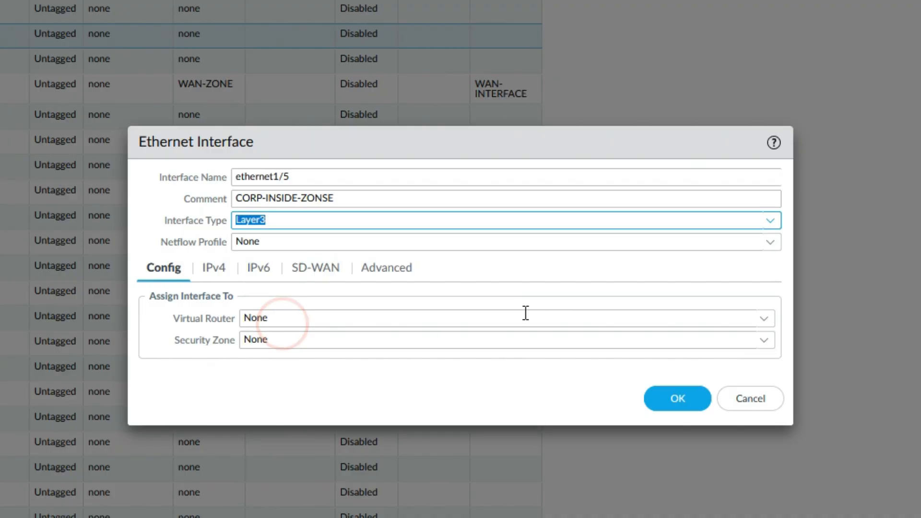
{"action": "left_click", "coordinate": [764, 319]}
{"action": "left_click", "coordinate": [764, 323]}
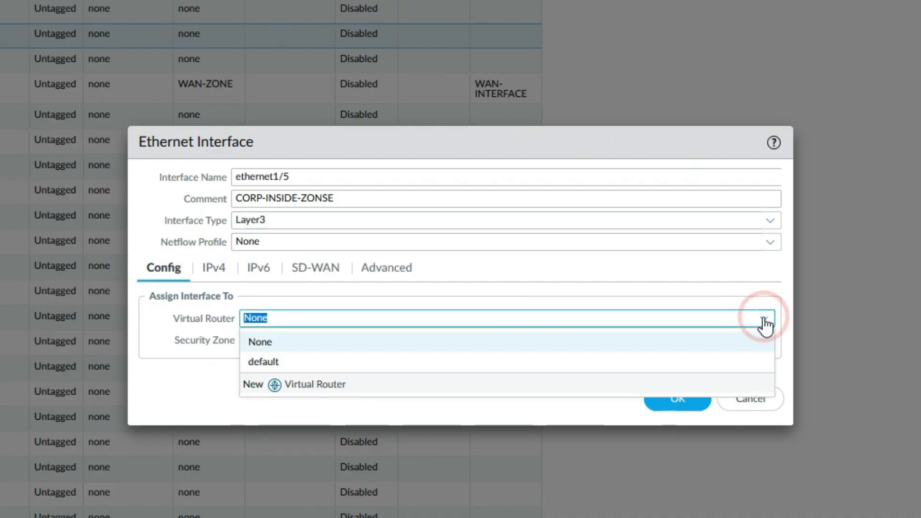
{"action": "left_click", "coordinate": [299, 365]}
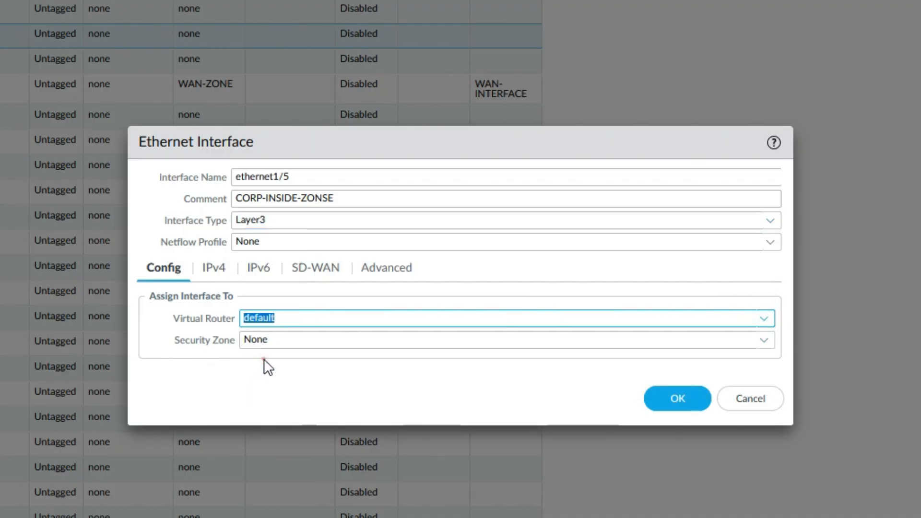
{"action": "left_click", "coordinate": [263, 344]}
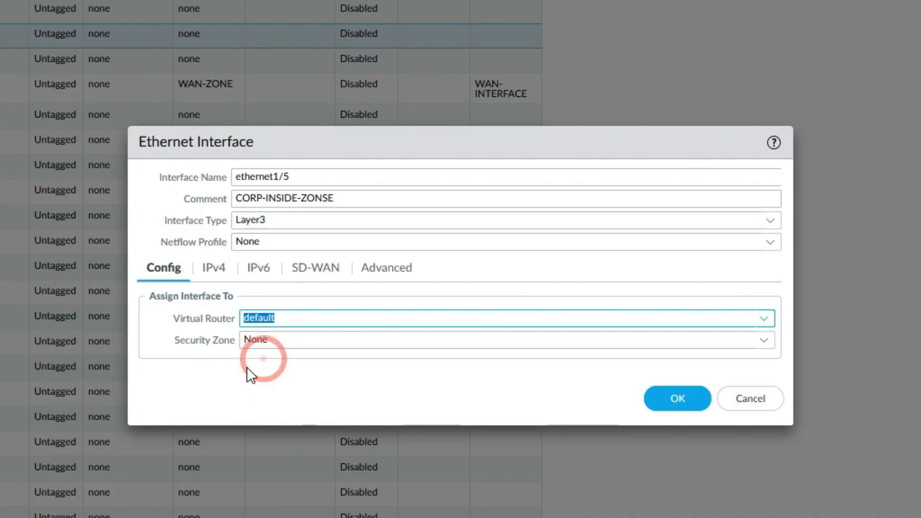
{"action": "left_click", "coordinate": [768, 343]}
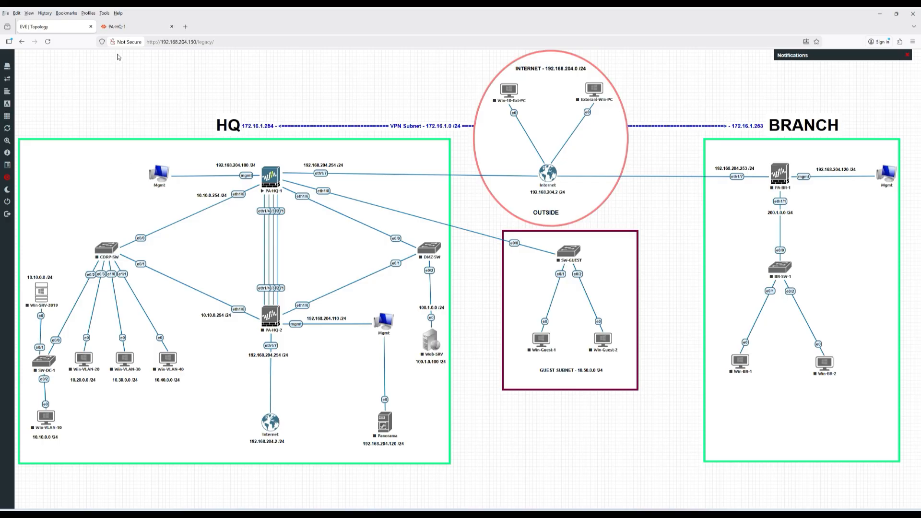
- Create a new security zone named CORP-ZONE for ethernet1/5
{"action": "left_click", "coordinate": [123, 29]}
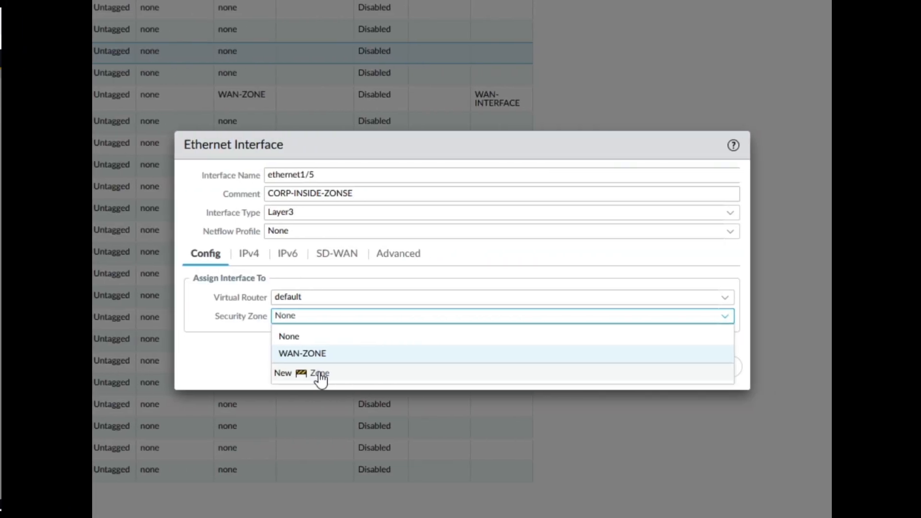
{"action": "left_click", "coordinate": [318, 375]}
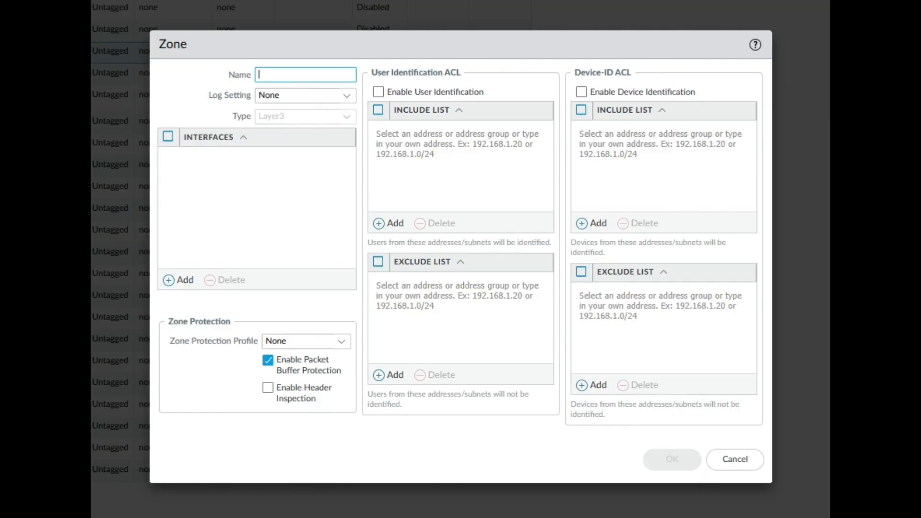
{"action": "type", "text": "CORP"}
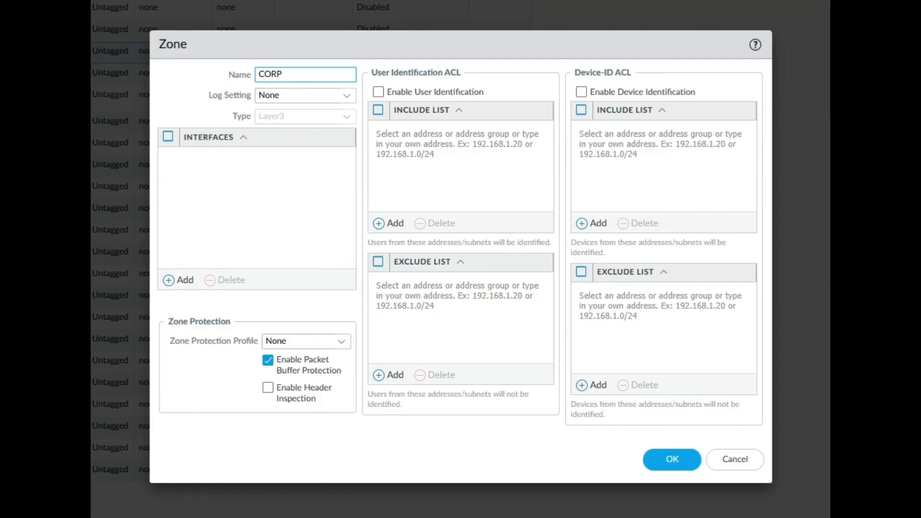
{"action": "type", "text": "-ZONE"}
{"action": "left_click", "coordinate": [672, 459]}
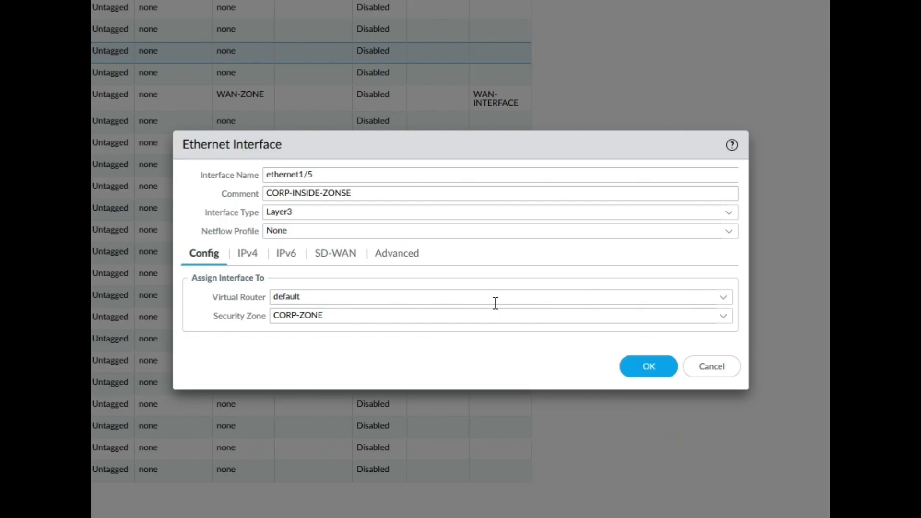
- Review the IPv4 settings and topology, then save the ethernet1/5 configuration
{"action": "left_click", "coordinate": [248, 253]}
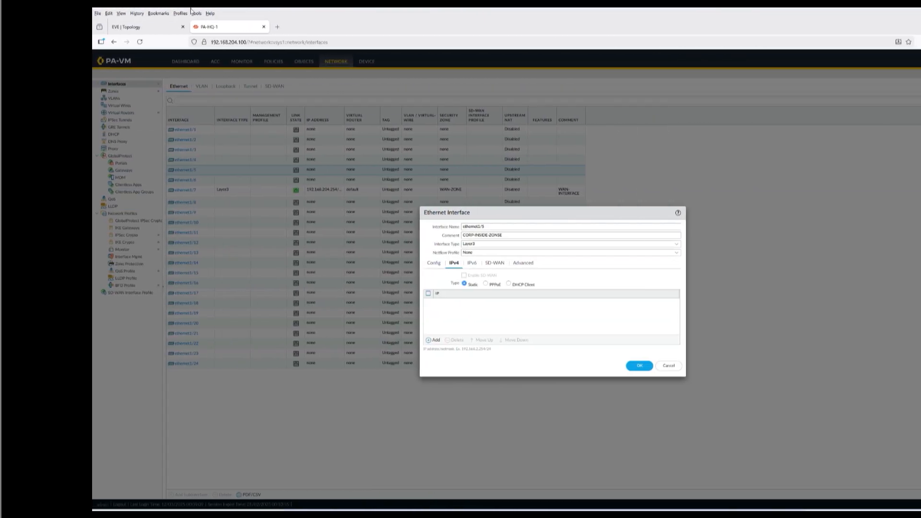
{"action": "left_click", "coordinate": [160, 26]}
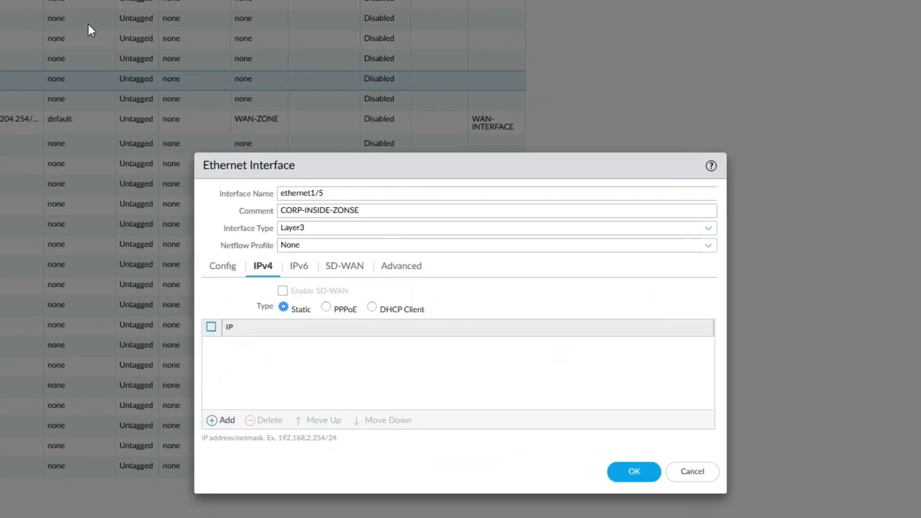
{"action": "left_click", "coordinate": [634, 472]}
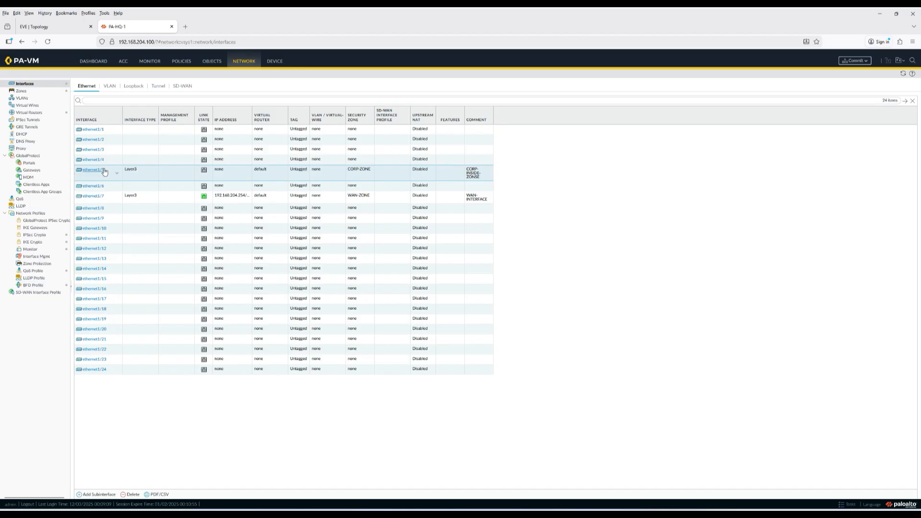
- Add subinterface number 10 under ethernet1/5, checking the topology diagram first
{"action": "left_click", "coordinate": [103, 495]}
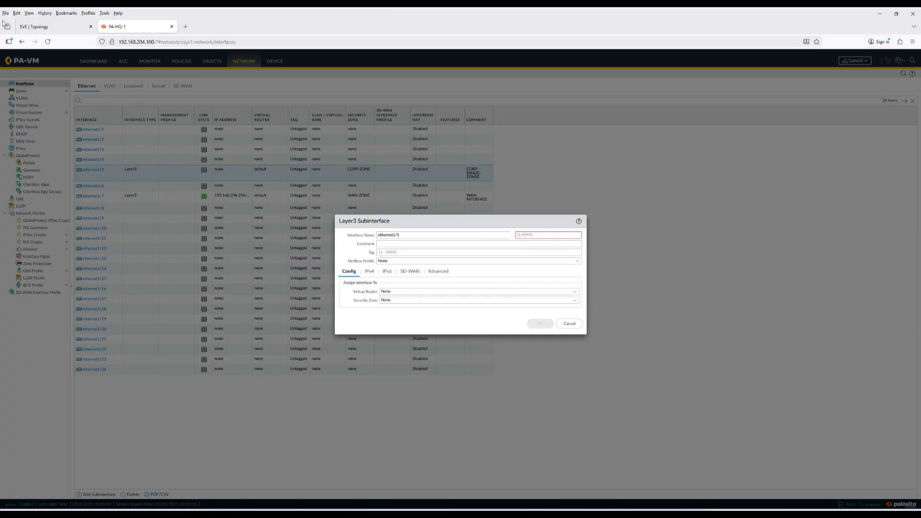
{"action": "left_click", "coordinate": [22, 28]}
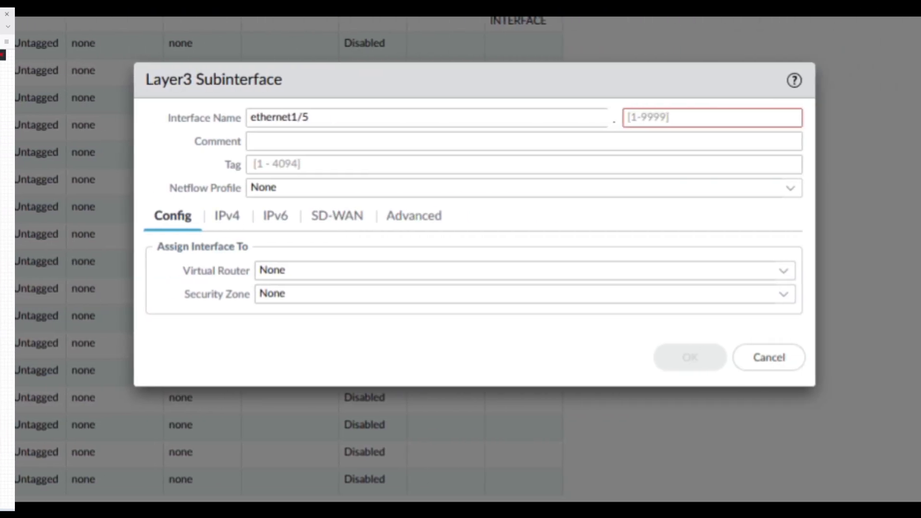
{"action": "left_click", "coordinate": [670, 115]}
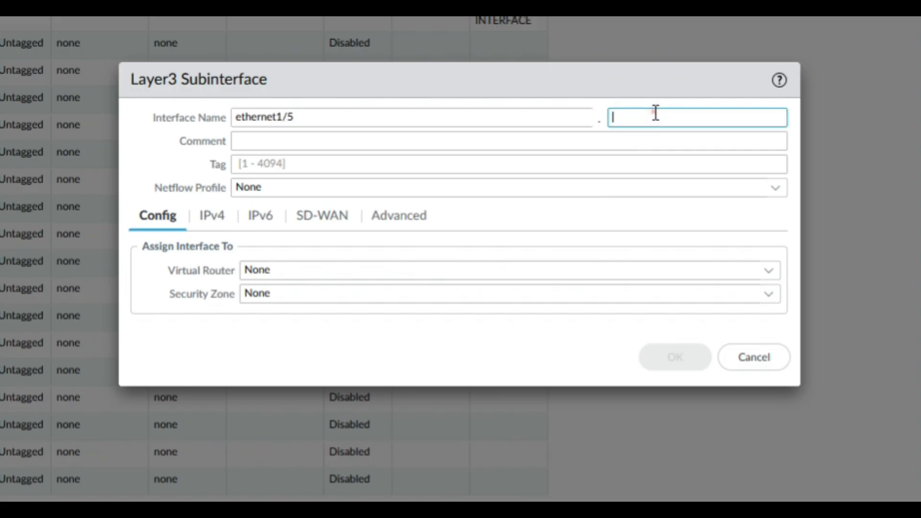
{"action": "type", "text": "10"}
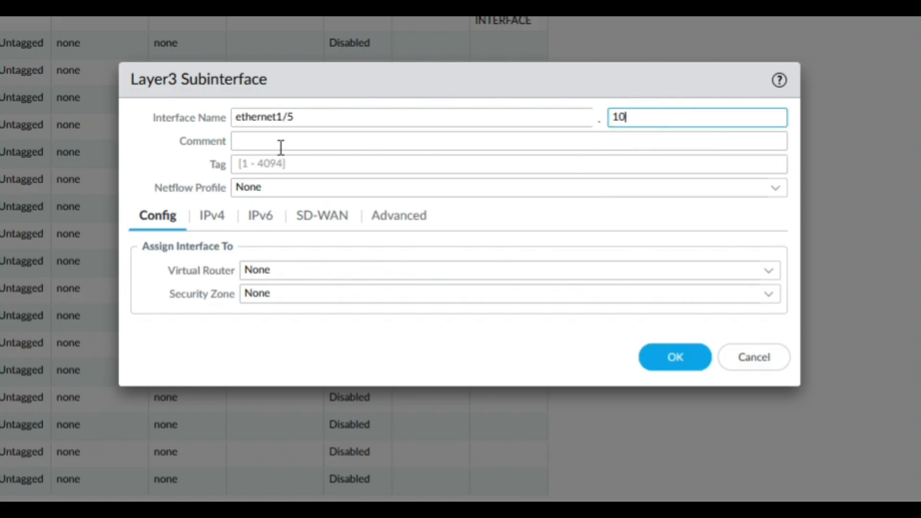
- Enter comment DC-VLAN10 and VLAN tag 10 for ethernet1/5.10
{"action": "left_click", "coordinate": [271, 136]}
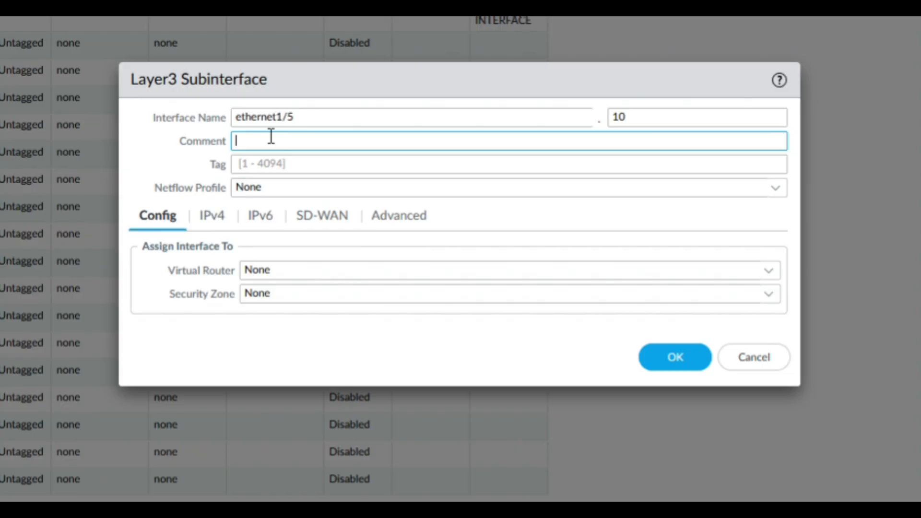
{"action": "type", "text": "d"}
{"action": "key", "text": "BackSpace"}
{"action": "type", "text": "DC-VLAN10"}
{"action": "left_click", "coordinate": [265, 162]}
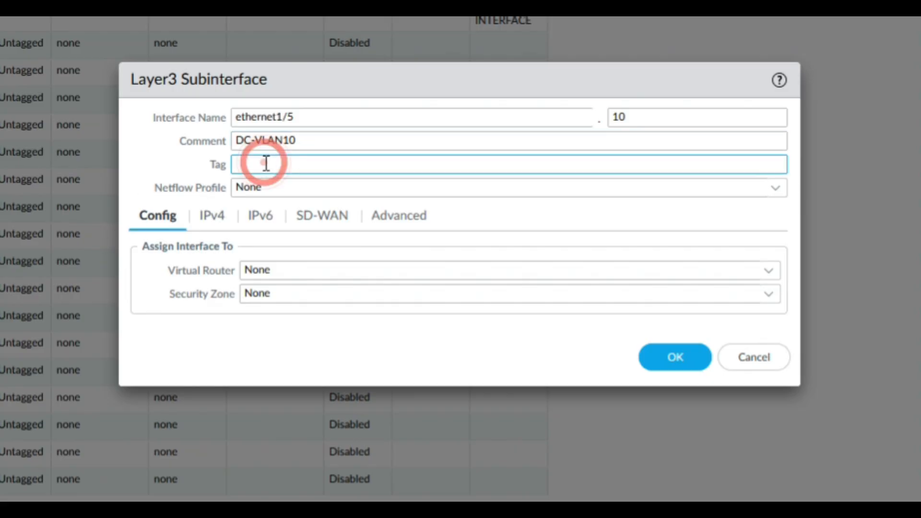
{"action": "type", "text": "10"}
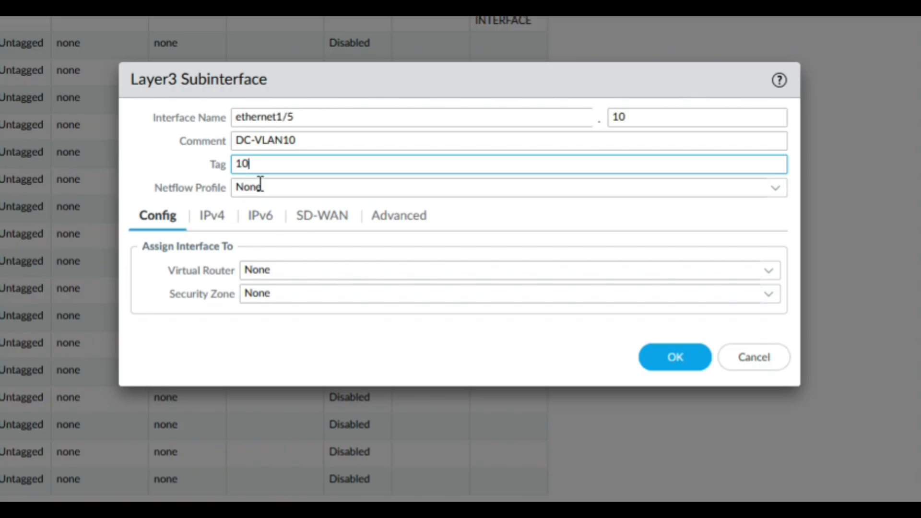
- Set ethernet1/5.10's Virtual Router to default and its Security Zone to CORP-ZONE
{"action": "left_click", "coordinate": [769, 272]}
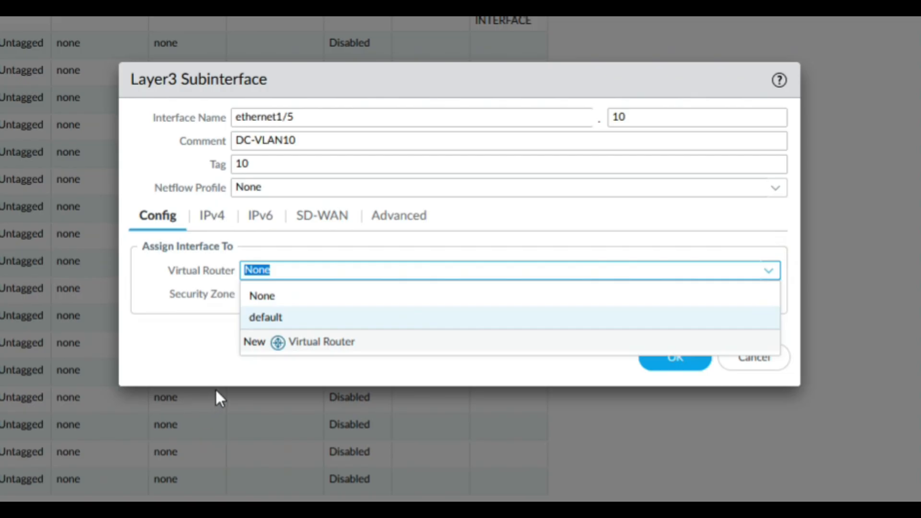
{"action": "left_click", "coordinate": [268, 317]}
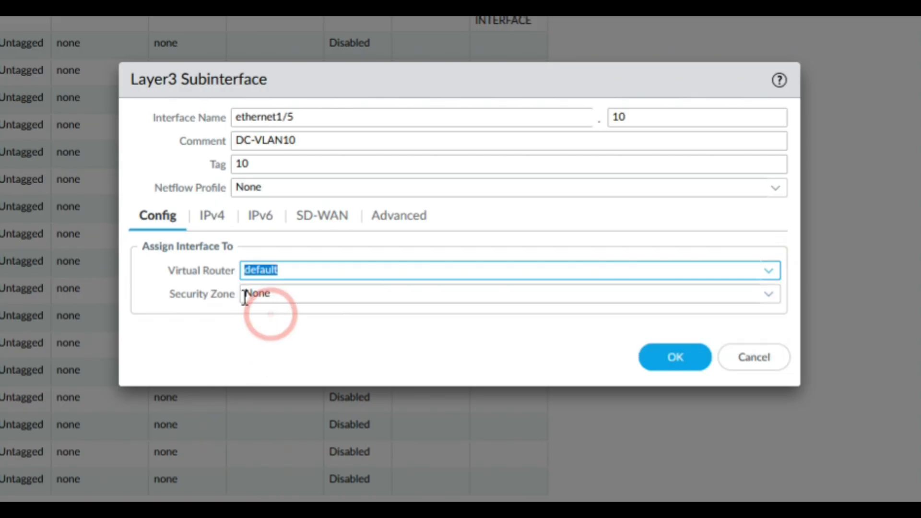
{"action": "left_click", "coordinate": [771, 294]}
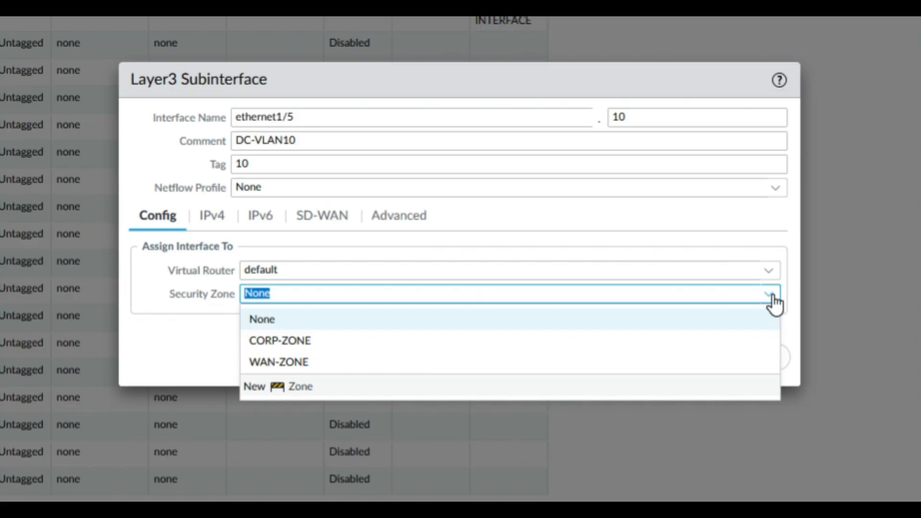
{"action": "left_click", "coordinate": [773, 302]}
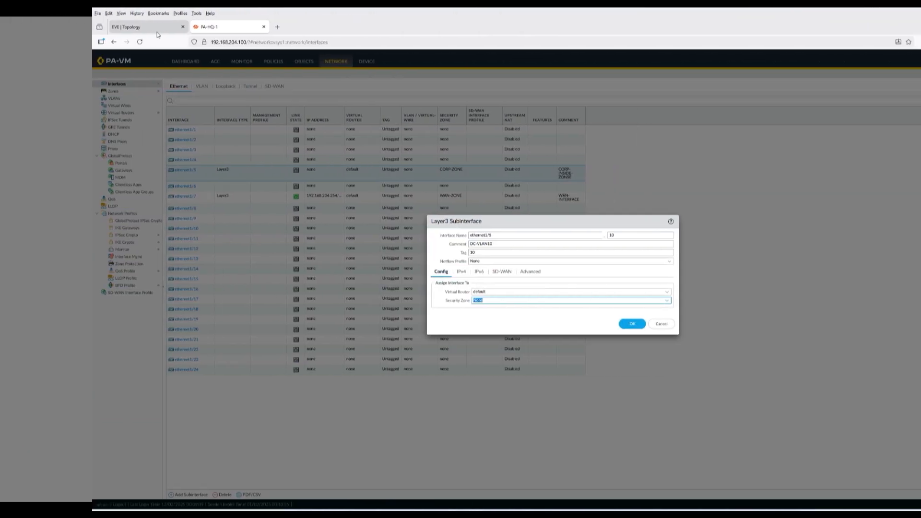
{"action": "left_click", "coordinate": [157, 29]}
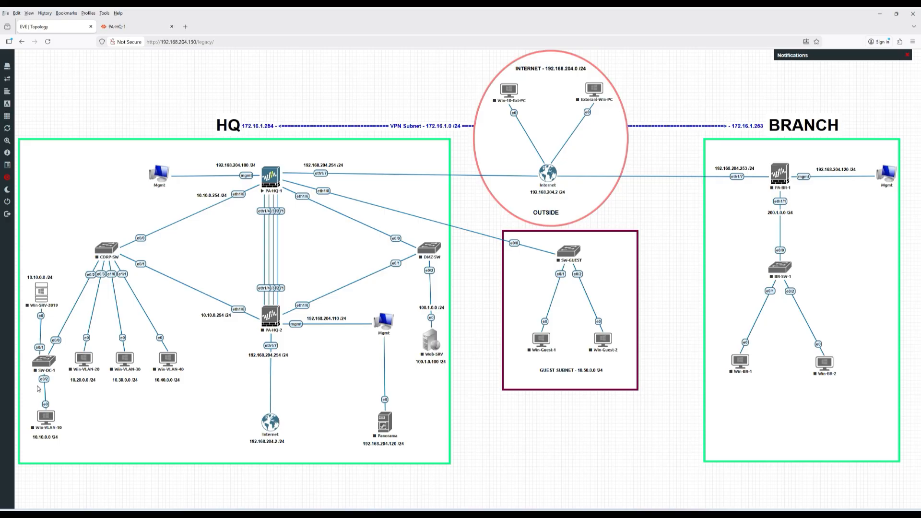
{"action": "left_click", "coordinate": [117, 26]}
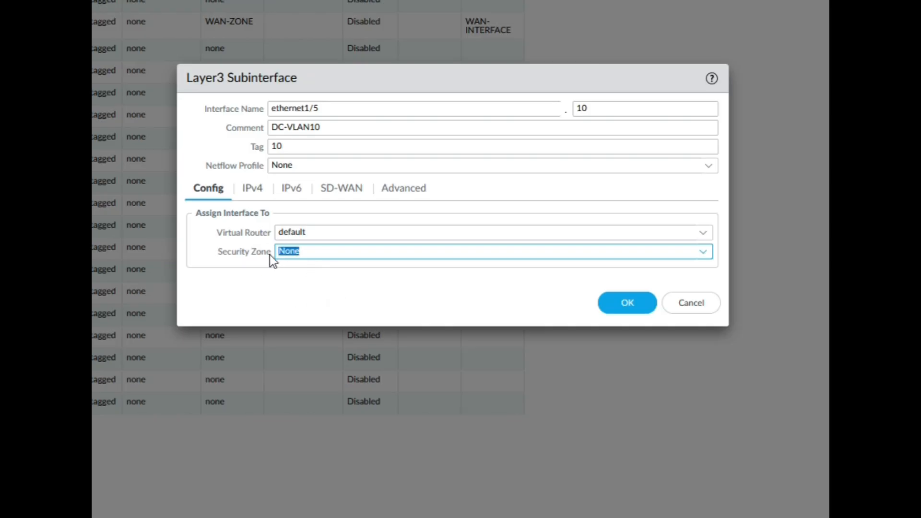
{"action": "left_click", "coordinate": [703, 251]}
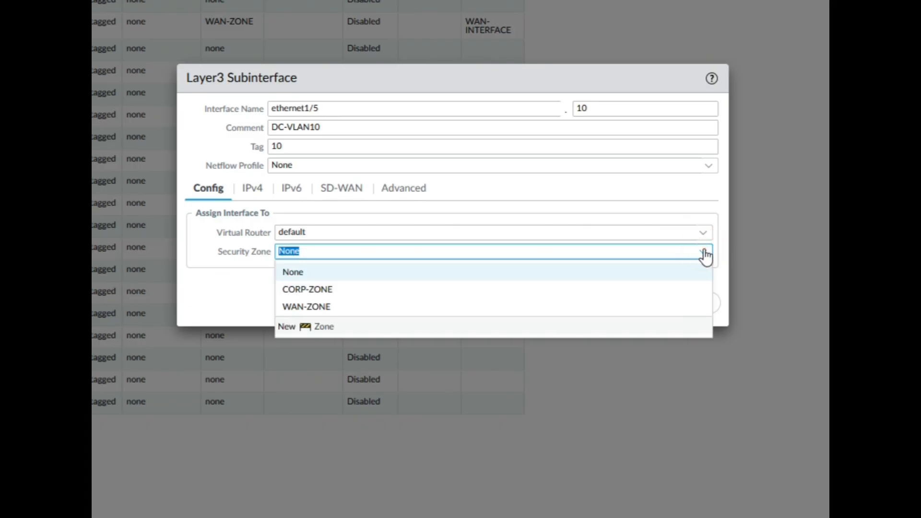
{"action": "left_click", "coordinate": [315, 288]}
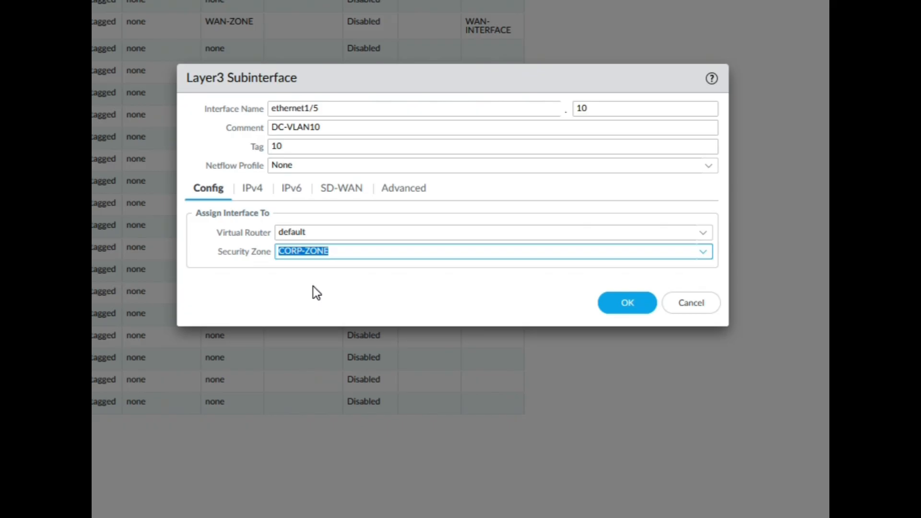
{"action": "left_click", "coordinate": [620, 297]}
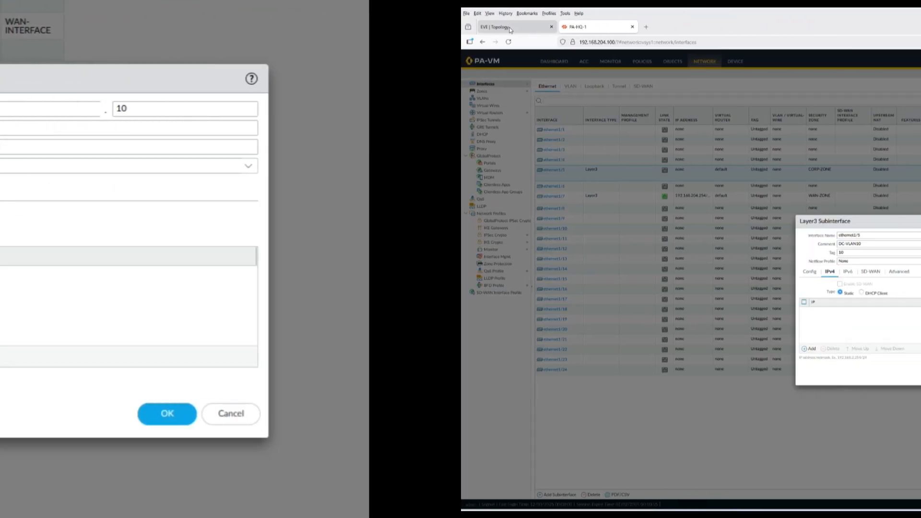
- Add the static IPv4 address 10.10.0.254/24 to the subinterface
{"action": "left_click", "coordinate": [509, 28]}
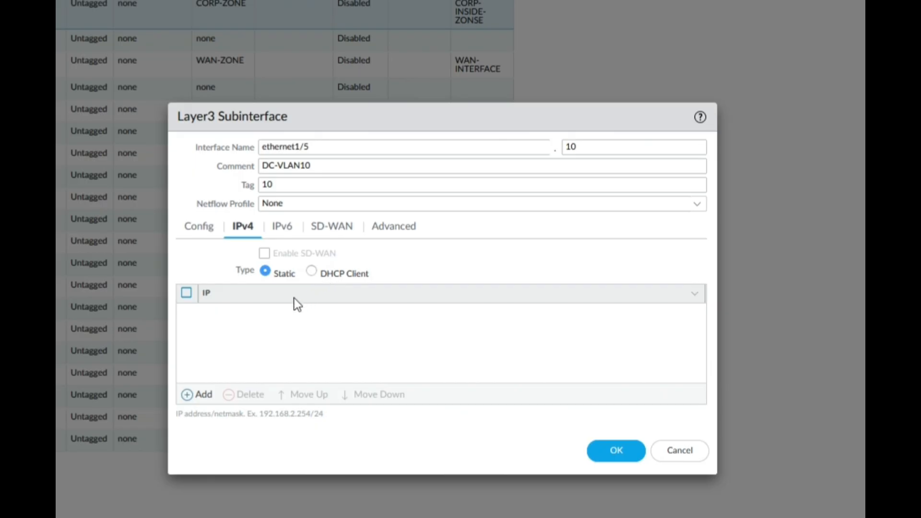
{"action": "left_click", "coordinate": [201, 395]}
{"action": "left_click", "coordinate": [254, 311]}
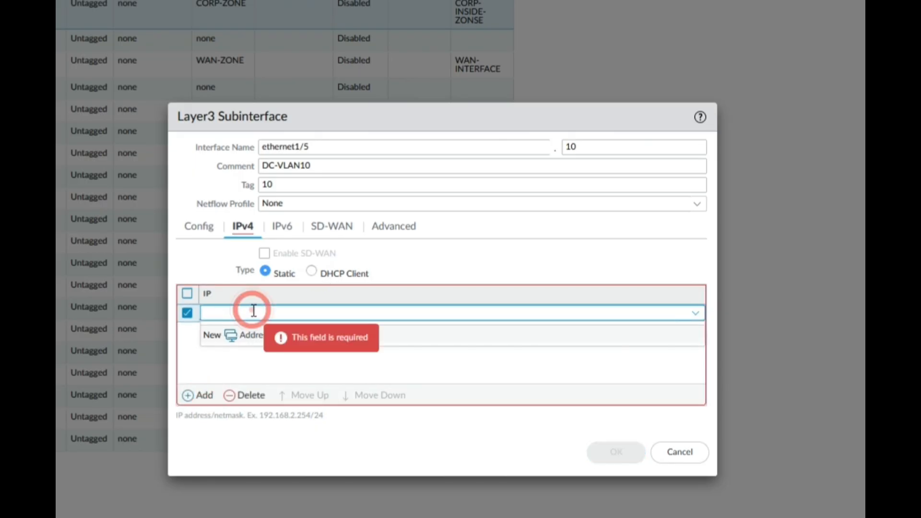
{"action": "type", "text": "10.10.0"}
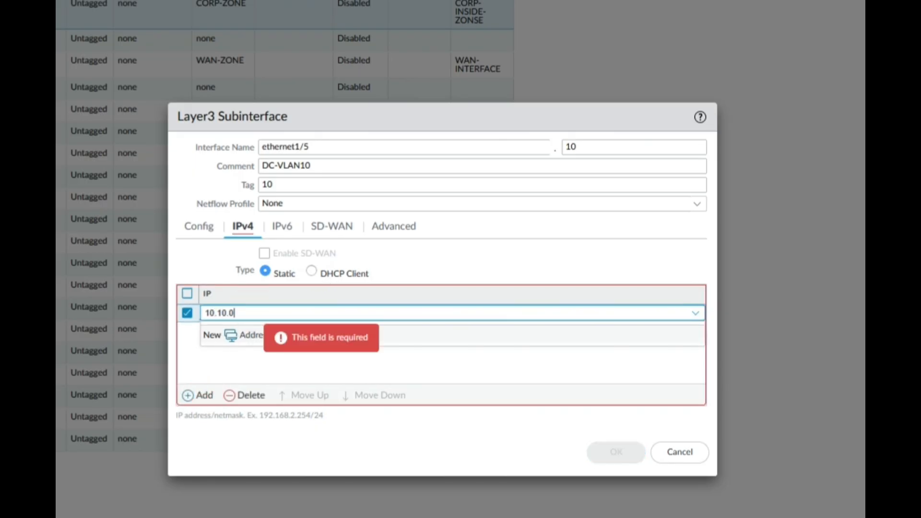
{"action": "type", "text": ".254/24"}
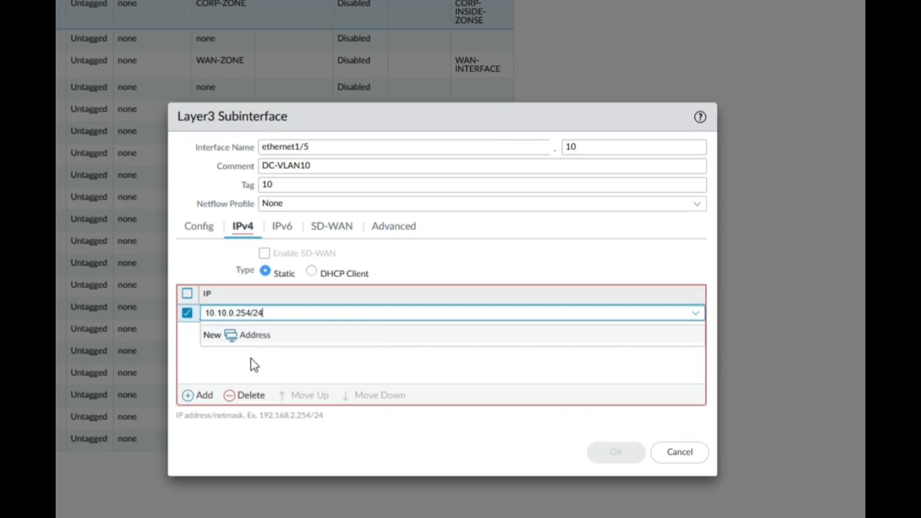
{"action": "left_click", "coordinate": [252, 357]}
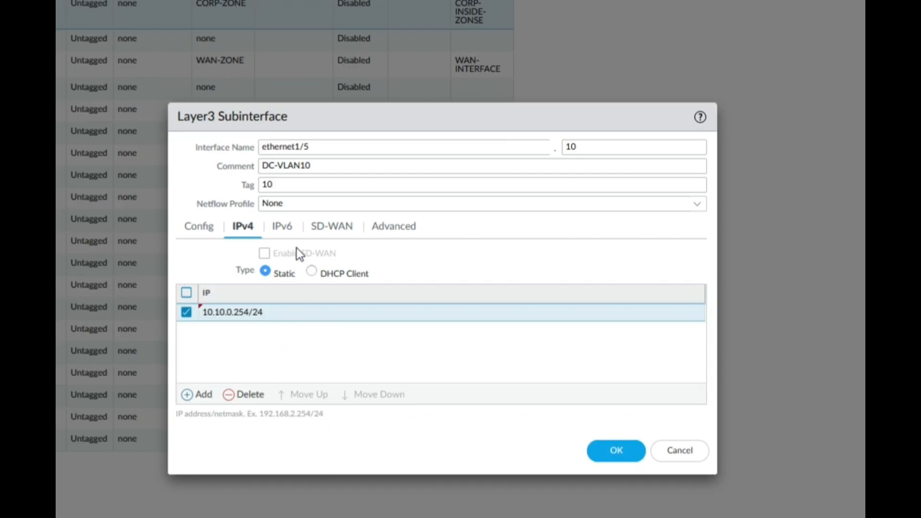
- Review the subinterface's IPv6, SD-WAN and Advanced settings
{"action": "left_click", "coordinate": [284, 226]}
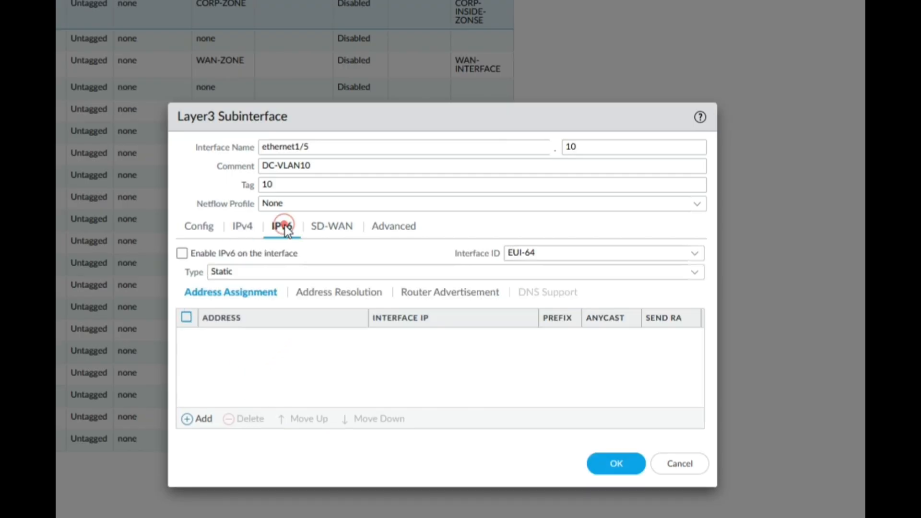
{"action": "left_click", "coordinate": [330, 226]}
{"action": "left_click", "coordinate": [381, 229]}
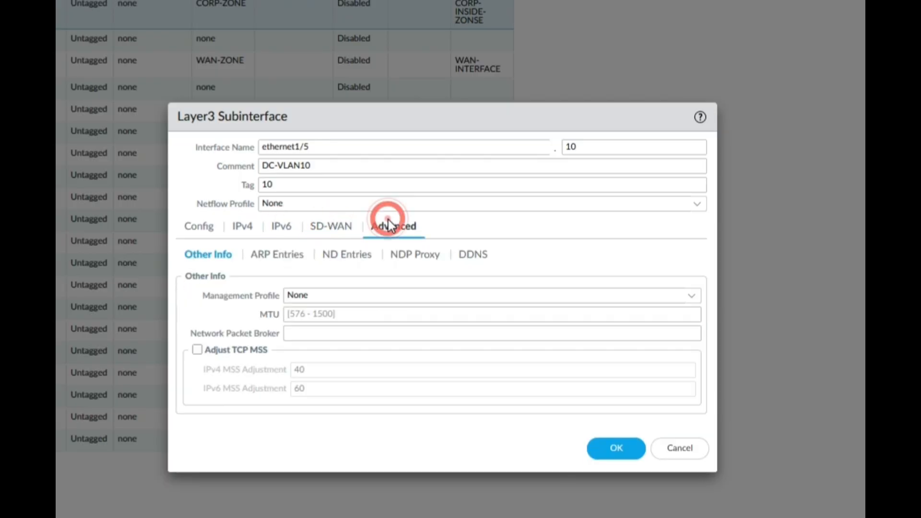
- Start a new management profile named CORP-MGMT-PROFILE from the subinterface's profile list
{"action": "left_click", "coordinate": [690, 302]}
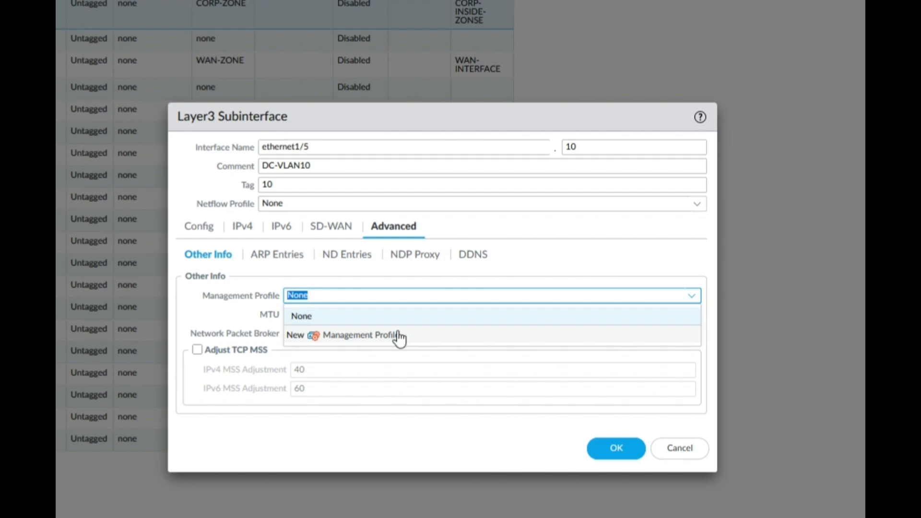
{"action": "left_click", "coordinate": [363, 335]}
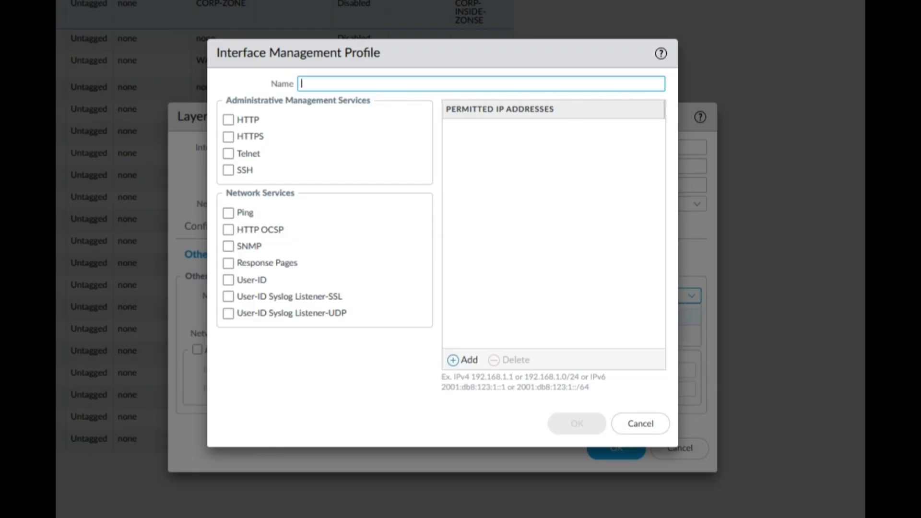
{"action": "type", "text": "w"}
{"action": "key", "text": "BackSpace"}
{"action": "type", "text": "c"}
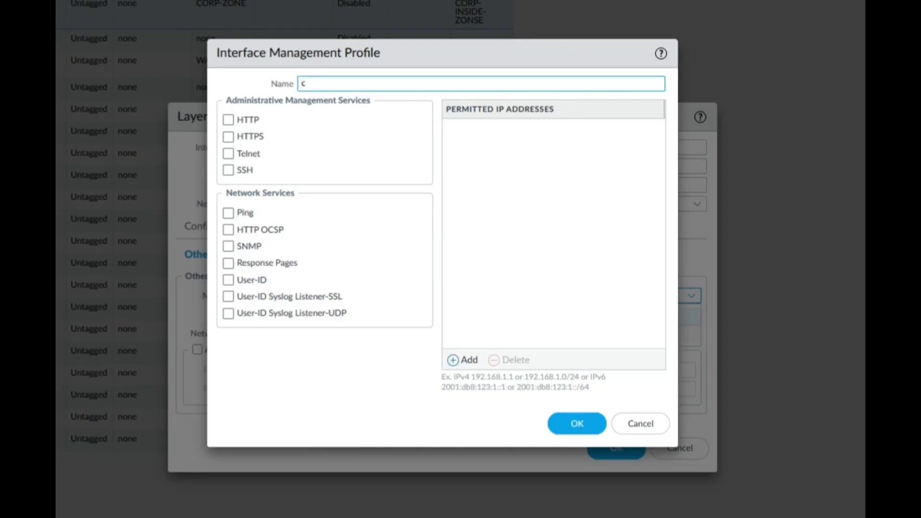
{"action": "key", "text": "BackSpace"}
{"action": "type", "text": "CORP-MGMT-PROF"}
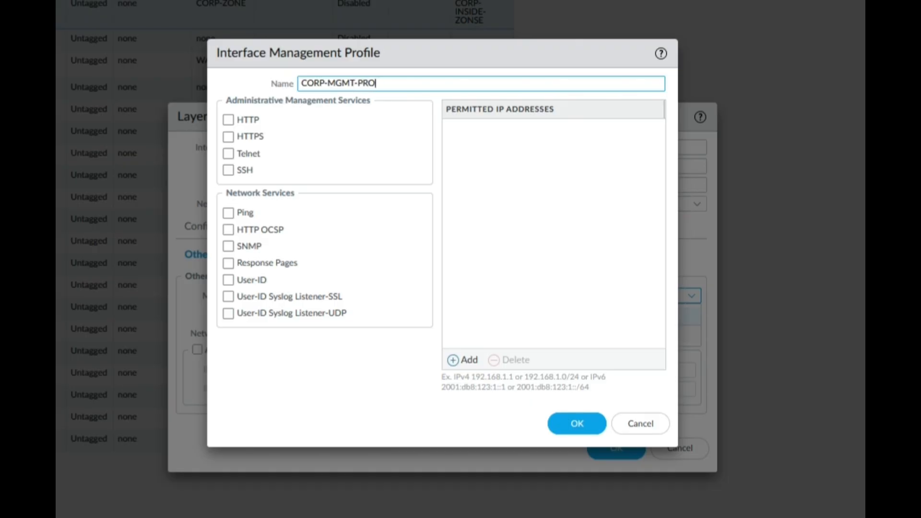
{"action": "type", "text": "E"}
- Allow SSH, HTTPS and Ping in CORP-MGMT-PROFILE and save the profile
{"action": "left_click", "coordinate": [229, 171]}
{"action": "left_click", "coordinate": [229, 138]}
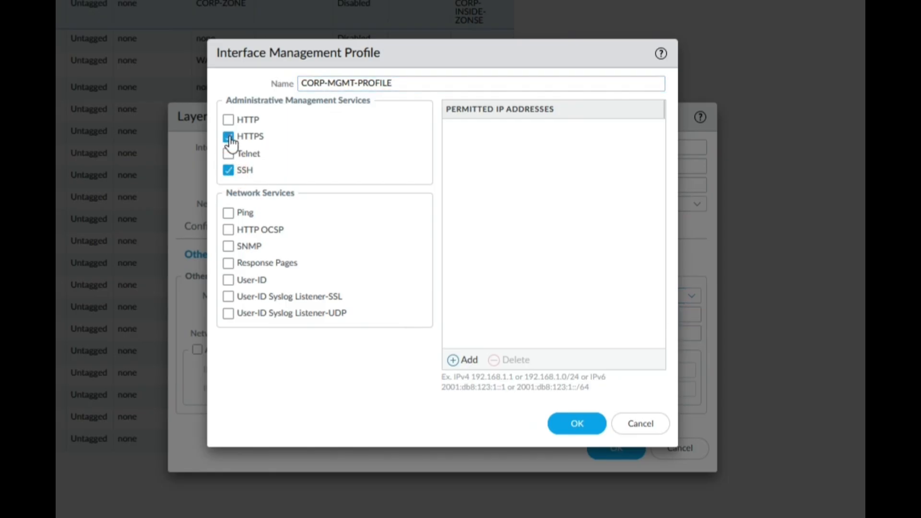
{"action": "left_click", "coordinate": [228, 213]}
{"action": "left_click", "coordinate": [569, 422]}
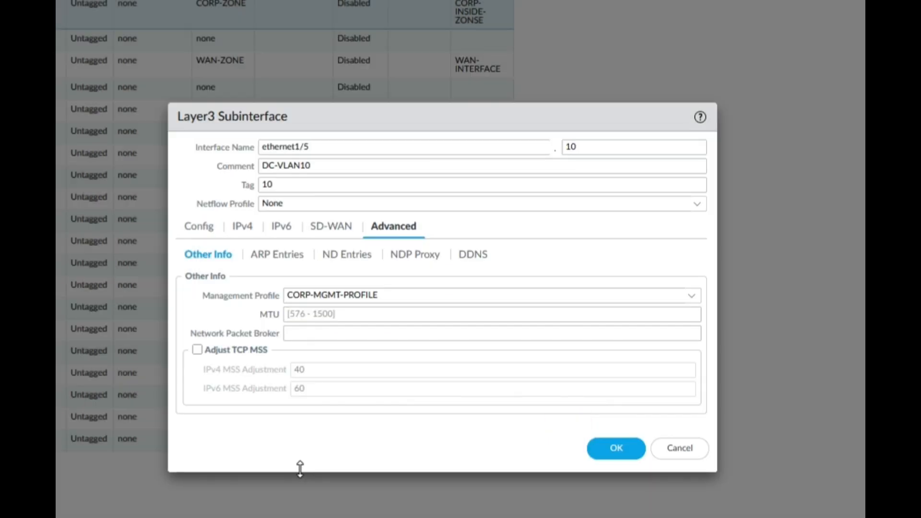
- Save ethernet1/5.10 and accept the management profile exposure warning
{"action": "left_click", "coordinate": [242, 227]}
{"action": "left_click", "coordinate": [613, 459]}
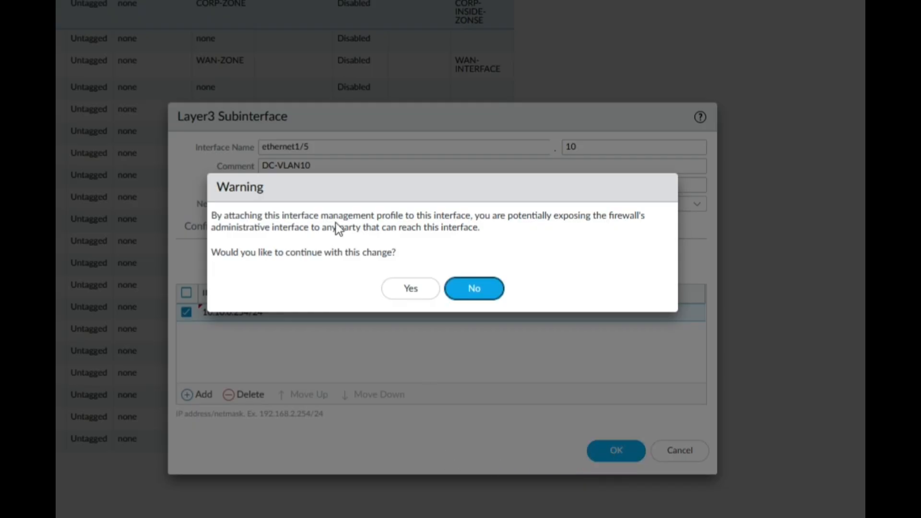
{"action": "left_click_drag", "start_coordinate": [237, 216], "coordinate": [478, 229]}
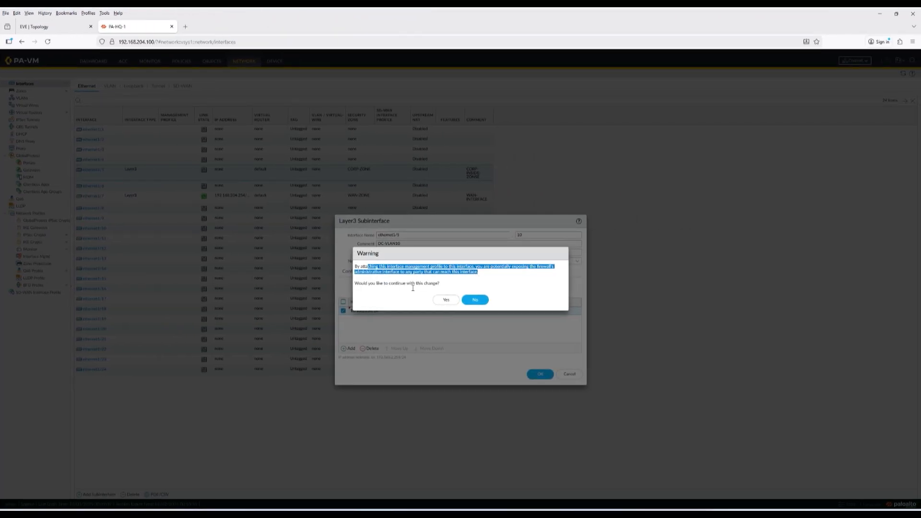
{"action": "left_click", "coordinate": [445, 298]}
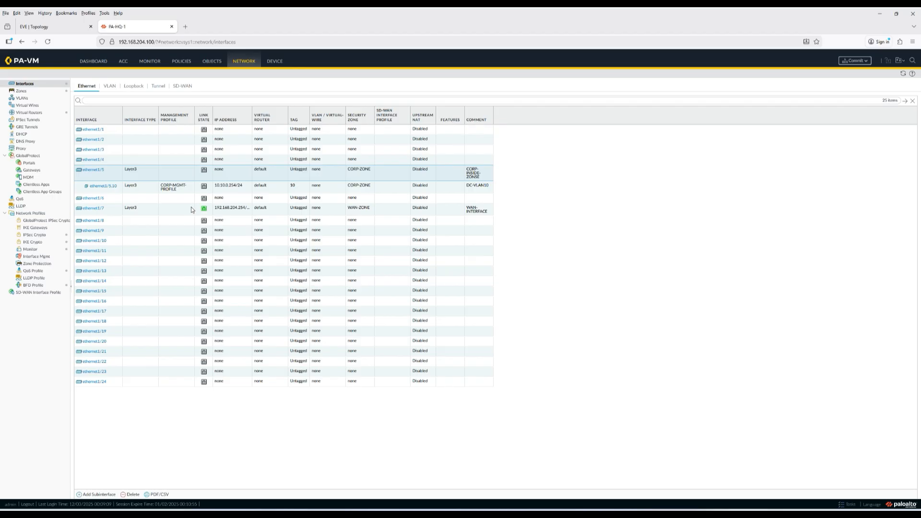
- Add subinterface ethernet1/5.20 with comment VLAN20 and VLAN tag 20
{"action": "left_click", "coordinate": [104, 494]}
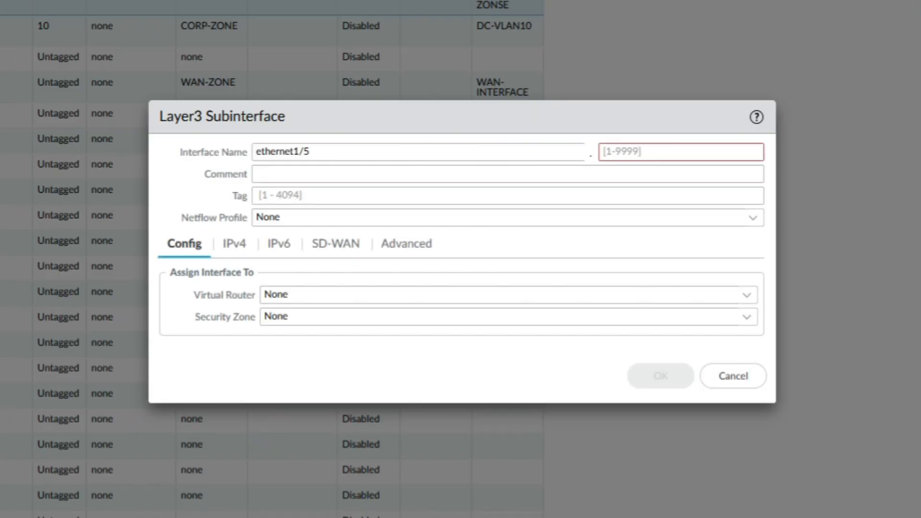
{"action": "left_click", "coordinate": [630, 150]}
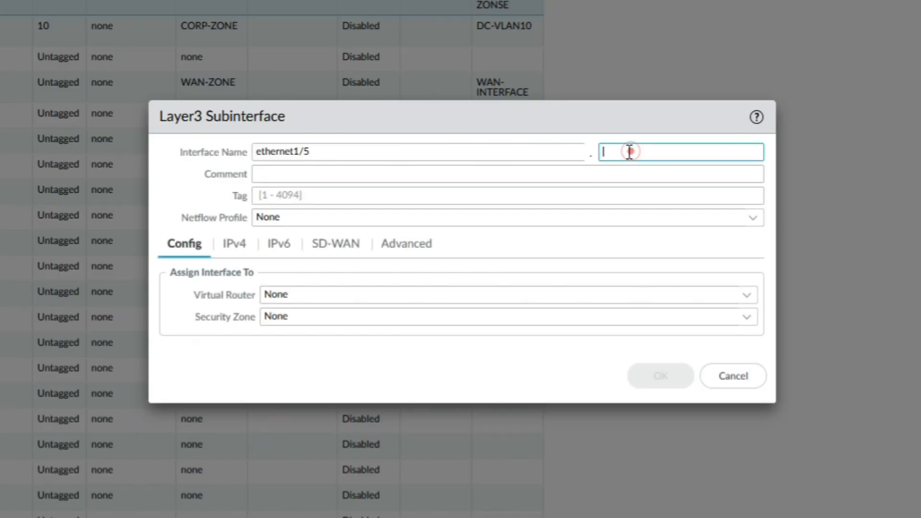
{"action": "type", "text": "20"}
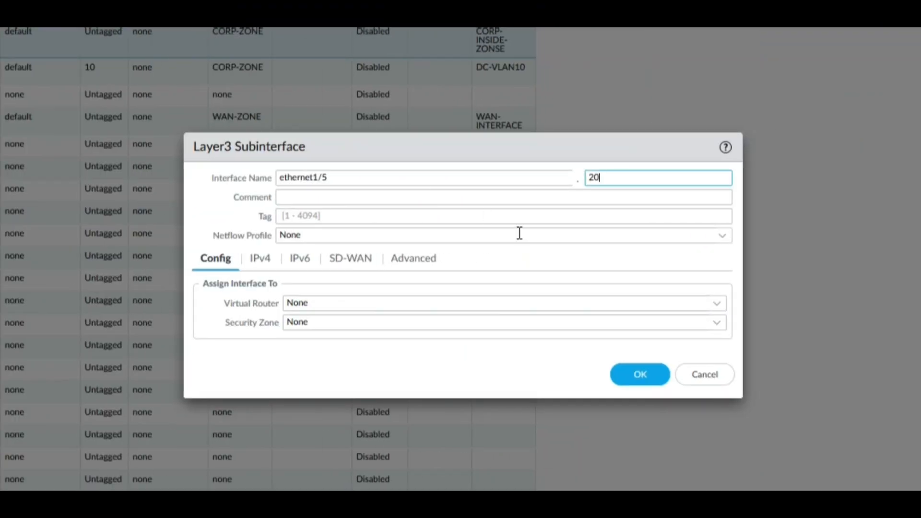
{"action": "left_click", "coordinate": [354, 198]}
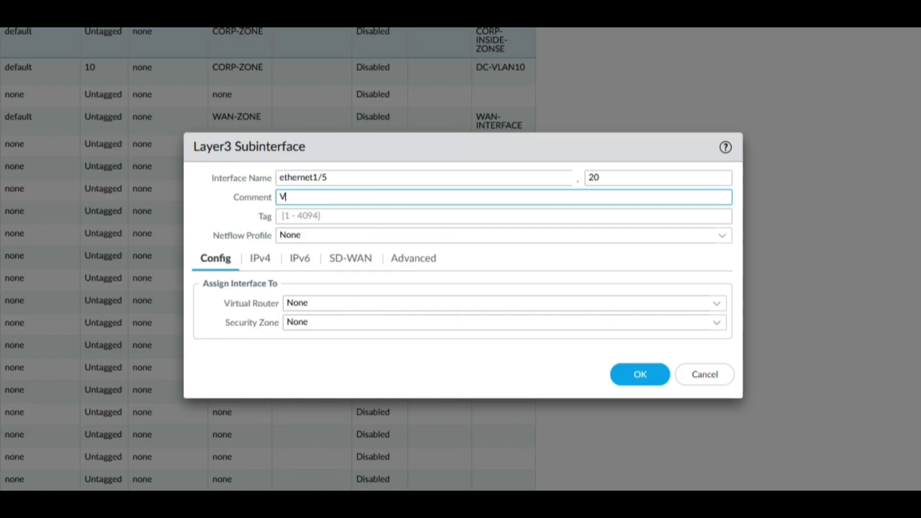
{"action": "type", "text": "VLAN20"}
{"action": "left_click", "coordinate": [314, 217]}
{"action": "type", "text": "20"}
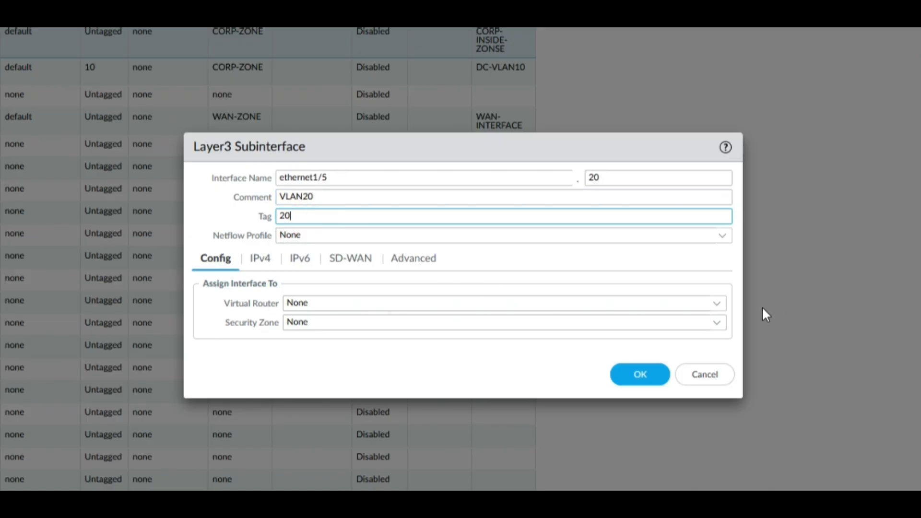
- Assign the default virtual router and begin creating a new security zone
{"action": "left_click", "coordinate": [716, 304]}
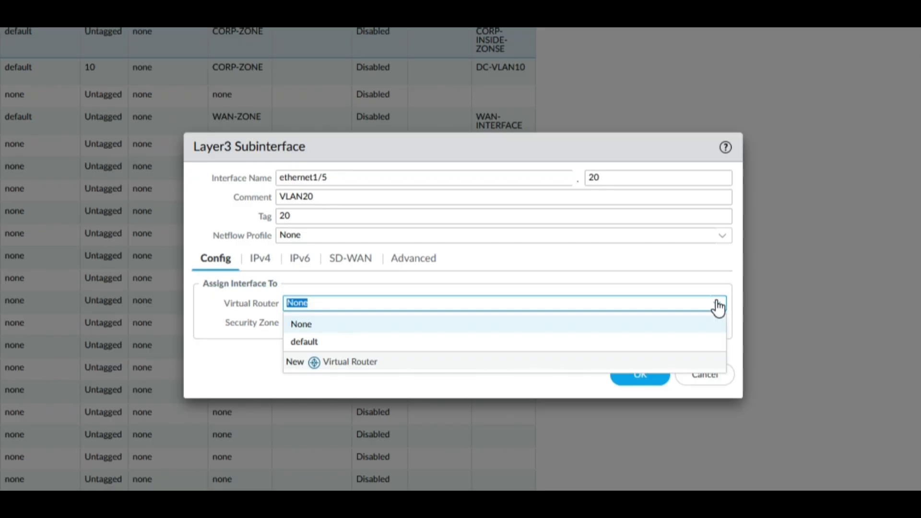
{"action": "left_click", "coordinate": [312, 343]}
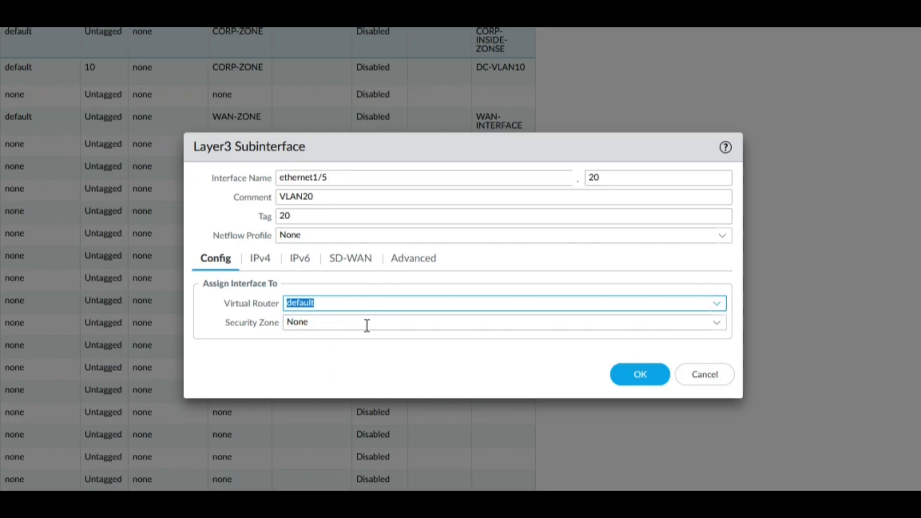
{"action": "left_click", "coordinate": [717, 332]}
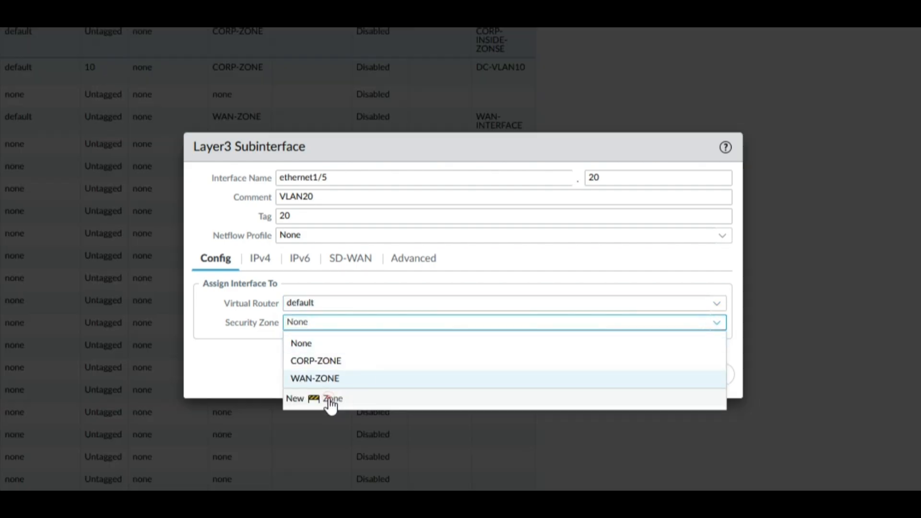
{"action": "left_click", "coordinate": [325, 398]}
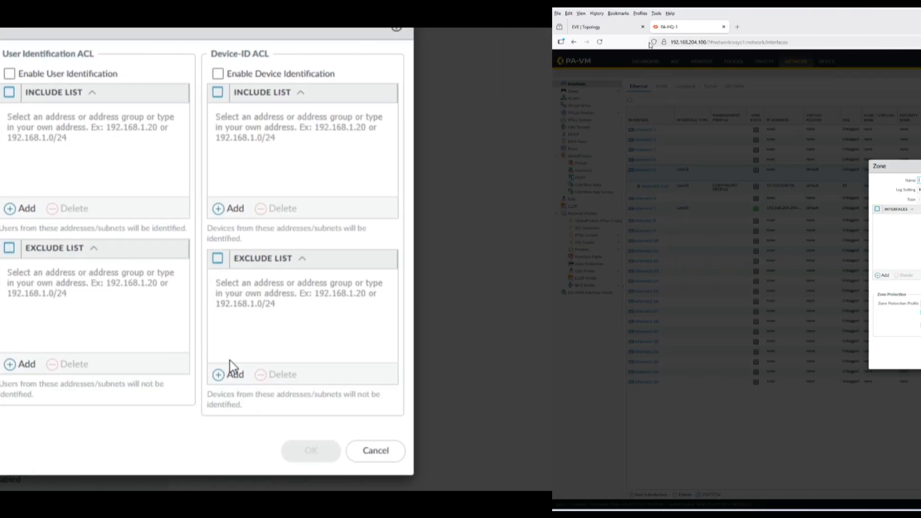
- Cancel the new zone and place ethernet1/5.20 in the existing CORP-ZONE instead
{"action": "left_click", "coordinate": [609, 27]}
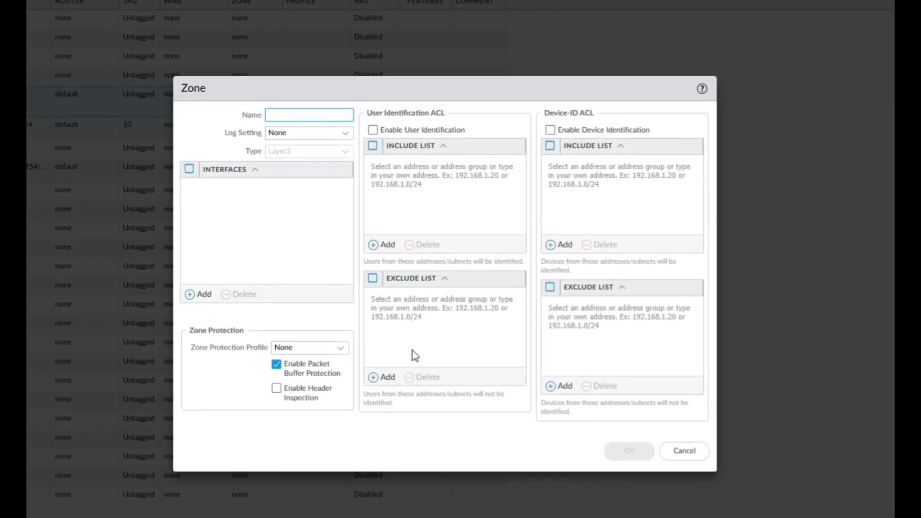
{"action": "left_click", "coordinate": [684, 450]}
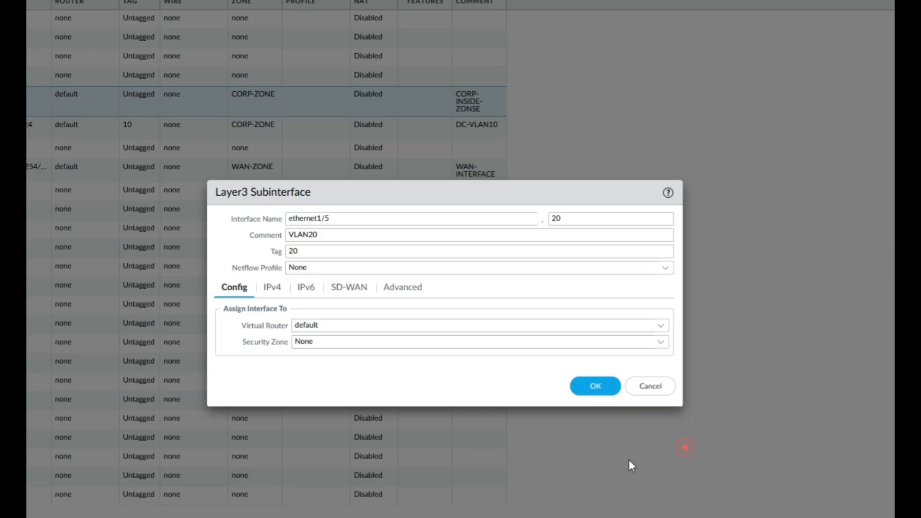
{"action": "left_click", "coordinate": [660, 342]}
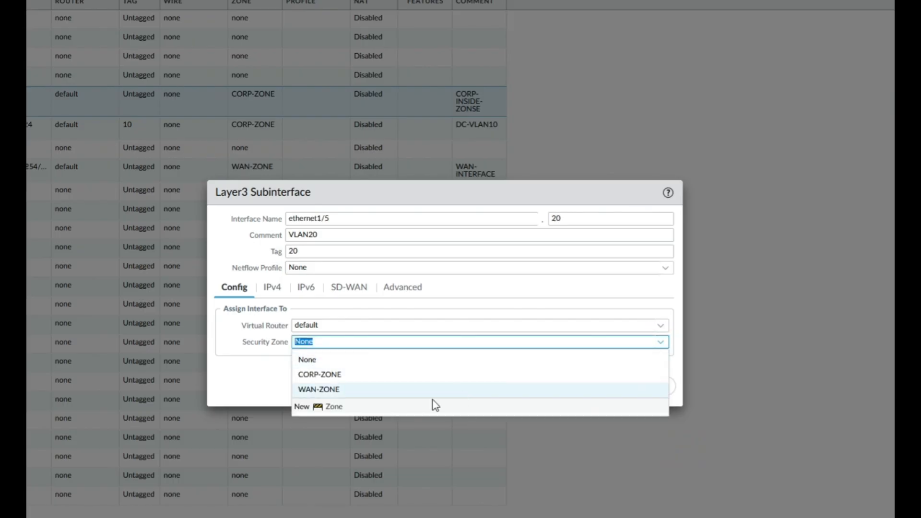
{"action": "left_click", "coordinate": [316, 375]}
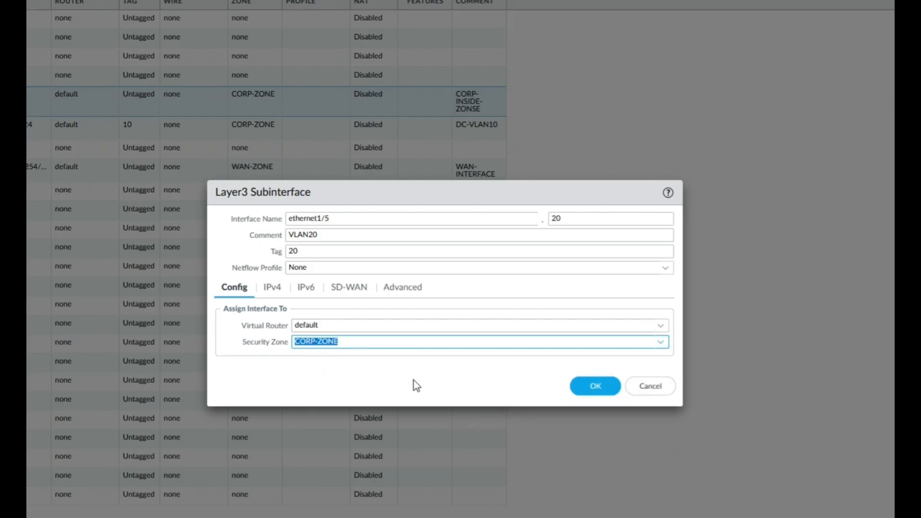
{"action": "left_click", "coordinate": [271, 287]}
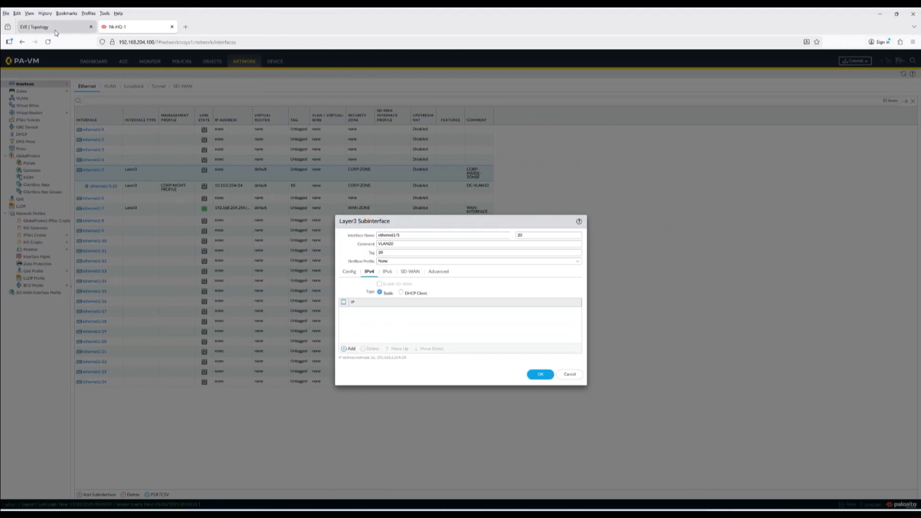
- Enter the IPv4 address 10.20.0.254/24 for ethernet1/5.20
{"action": "left_click", "coordinate": [56, 30]}
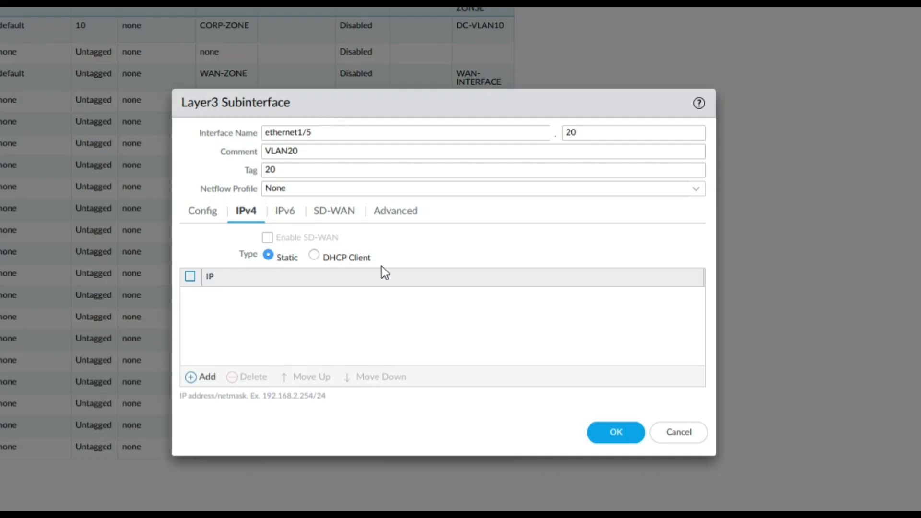
{"action": "left_click", "coordinate": [204, 377]}
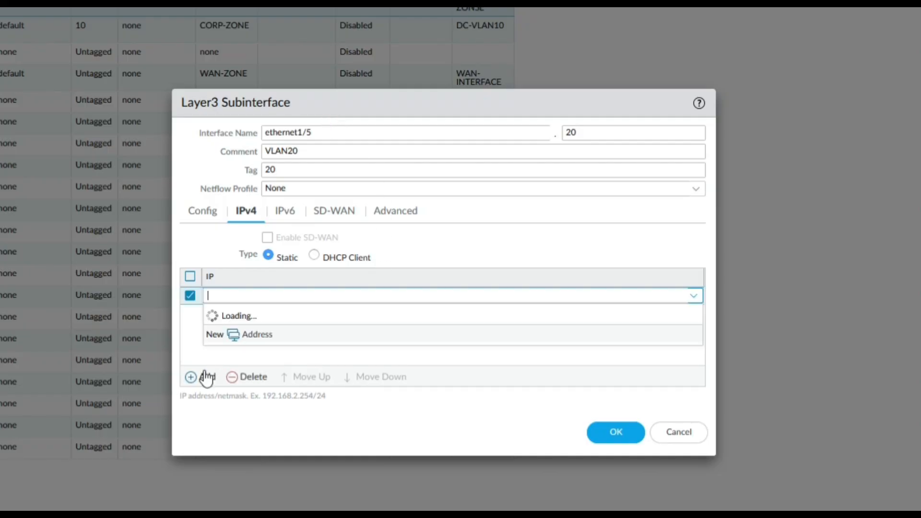
{"action": "type", "text": "10.2"}
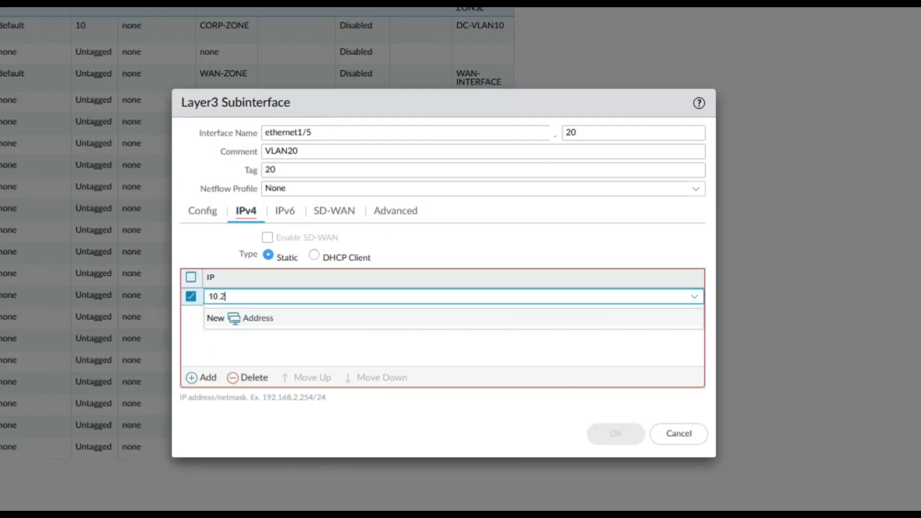
{"action": "type", "text": "0.0.254/24"}
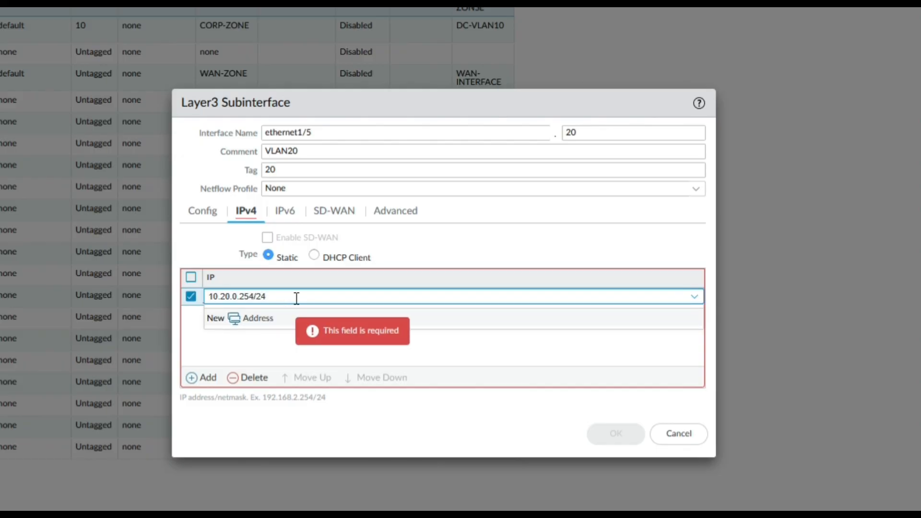
{"action": "left_click", "coordinate": [336, 344]}
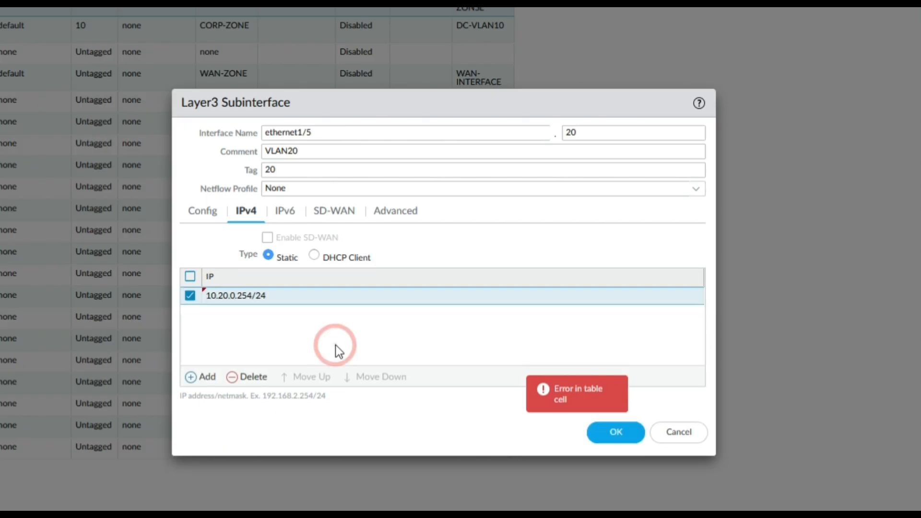
- Look over the IPv6, SD-WAN and Advanced settings, then save ethernet1/5.20
{"action": "left_click", "coordinate": [288, 211]}
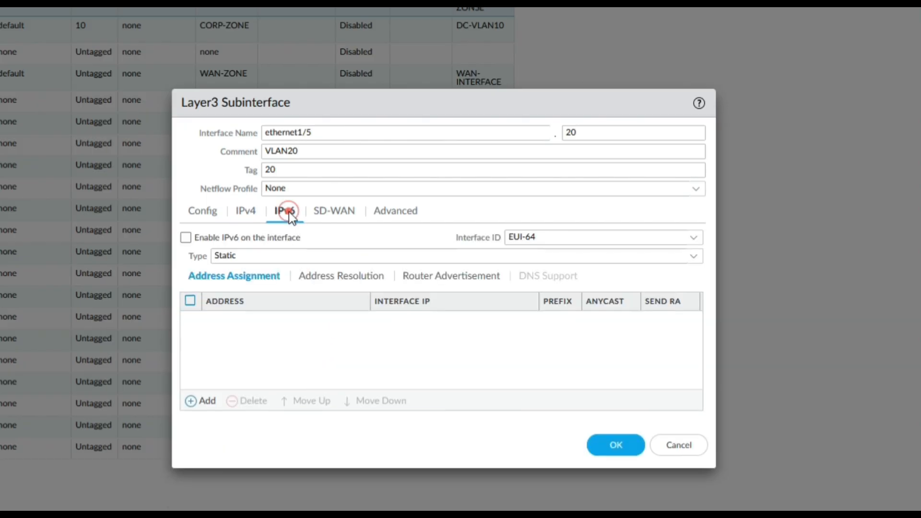
{"action": "left_click", "coordinate": [328, 210]}
{"action": "left_click", "coordinate": [396, 211]}
{"action": "left_click", "coordinate": [615, 430]}
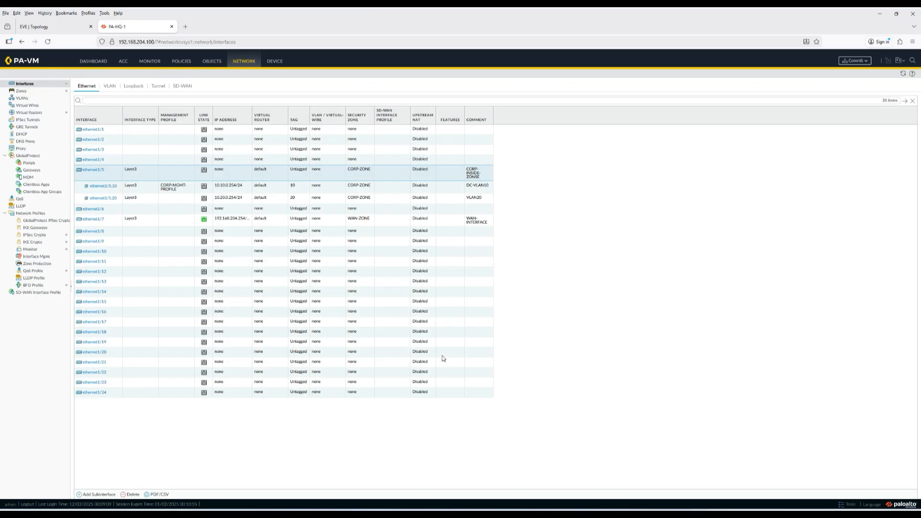
- Check the topology diagram, then open a blank Layer3 subinterface form on ethernet1/5
{"action": "left_click", "coordinate": [47, 25]}
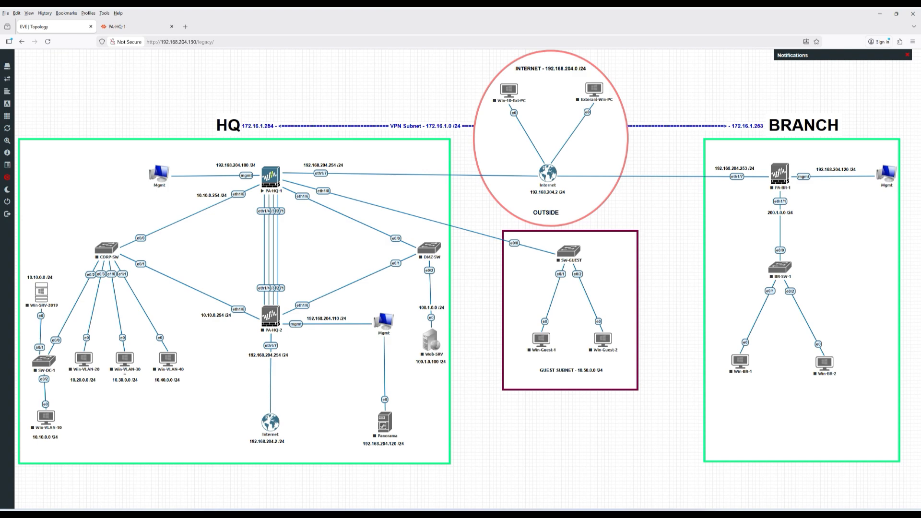
{"action": "left_click", "coordinate": [115, 26]}
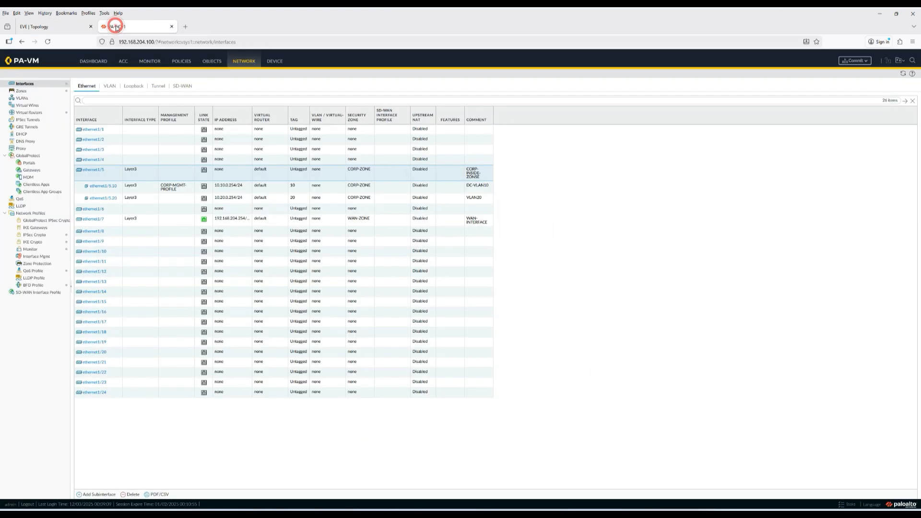
{"action": "left_click", "coordinate": [100, 495]}
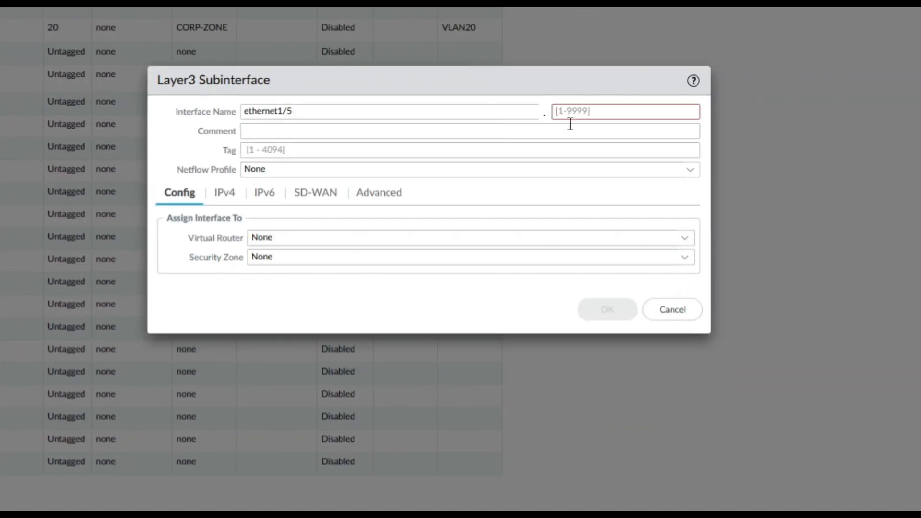
- Set up ethernet1/5.30 with comment VLAN30, tag 30, default virtual router and CORP-ZONE
{"action": "left_click", "coordinate": [579, 113]}
{"action": "type", "text": "30"}
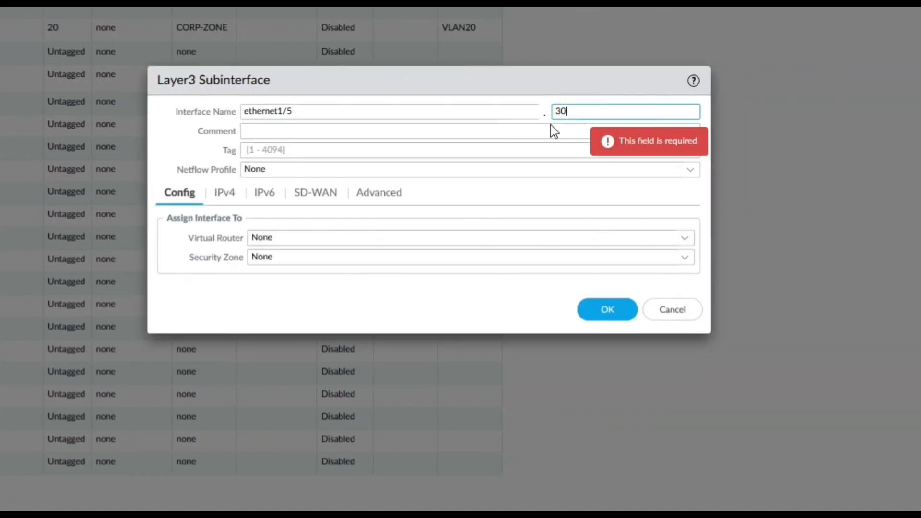
{"action": "left_click", "coordinate": [363, 135]}
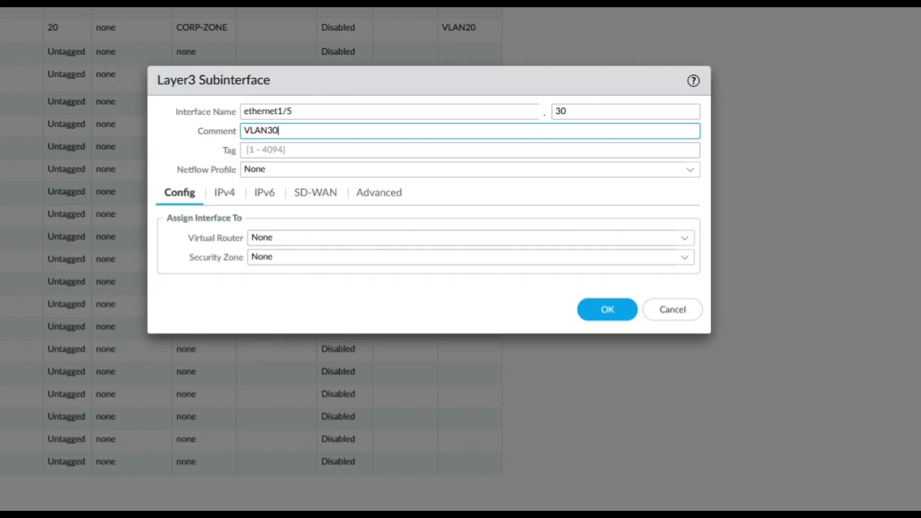
{"action": "left_click", "coordinate": [324, 153]}
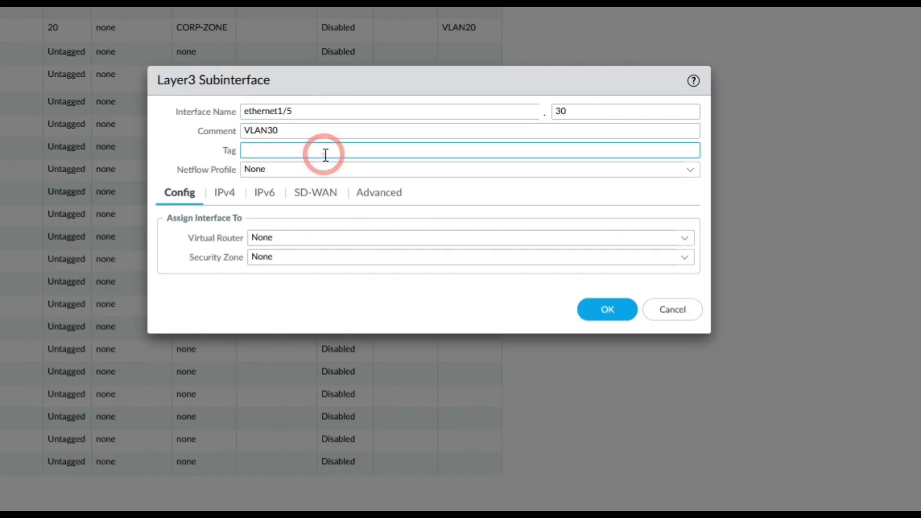
{"action": "type", "text": "30"}
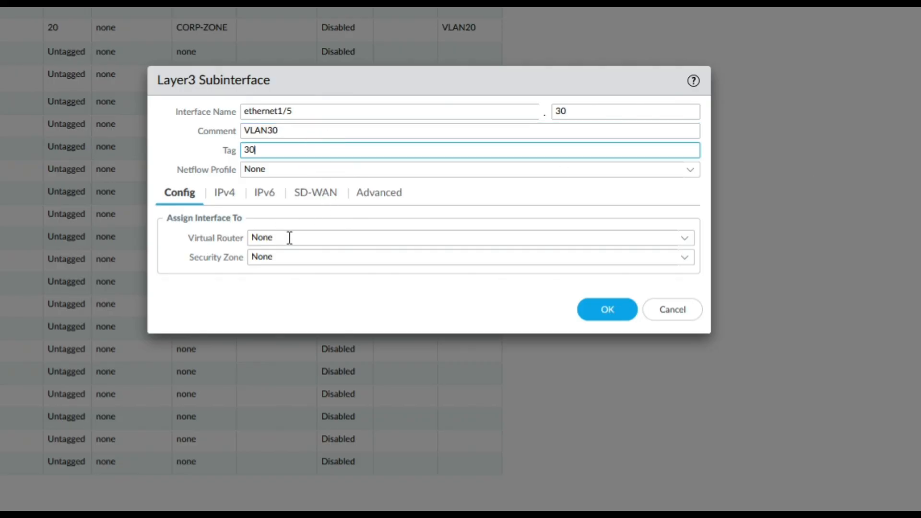
{"action": "left_click", "coordinate": [684, 237]}
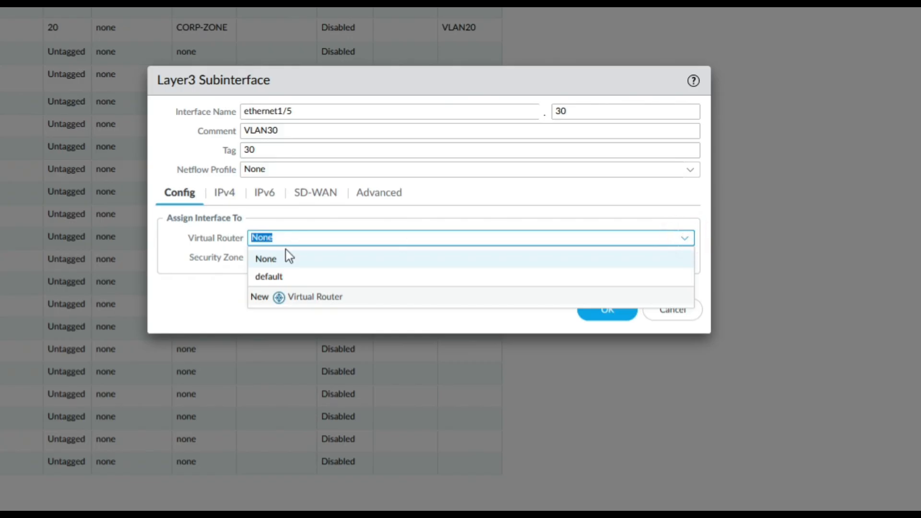
{"action": "left_click", "coordinate": [268, 277]}
{"action": "left_click", "coordinate": [686, 258]}
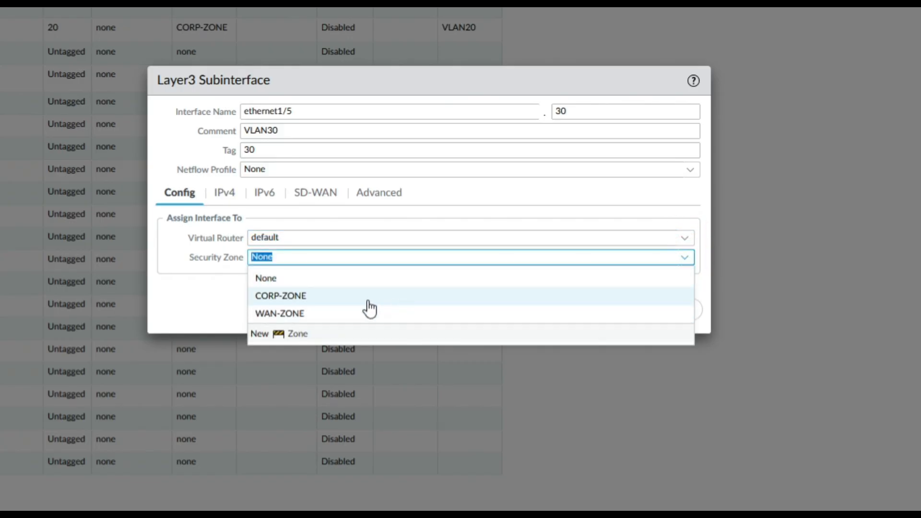
{"action": "left_click", "coordinate": [293, 295]}
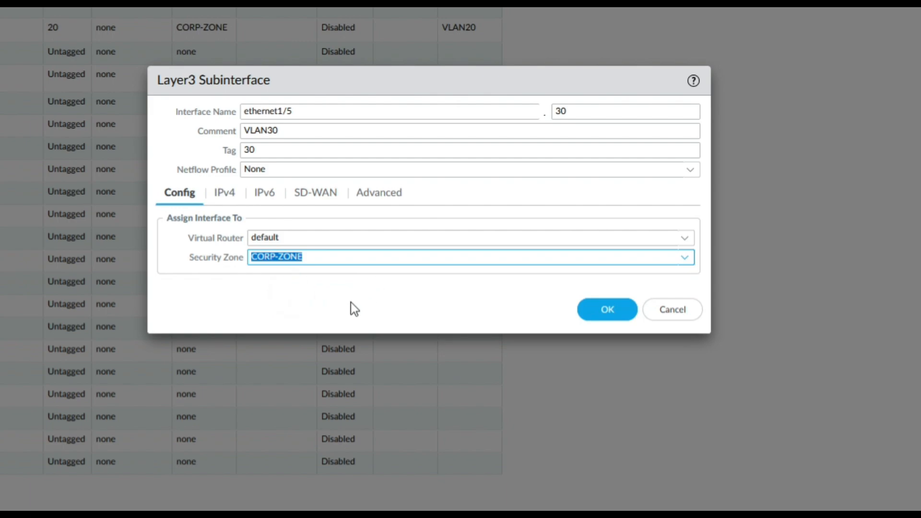
- Add the IPv4 address 10.30.0.254/24 to the subinterface
{"action": "left_click", "coordinate": [223, 193]}
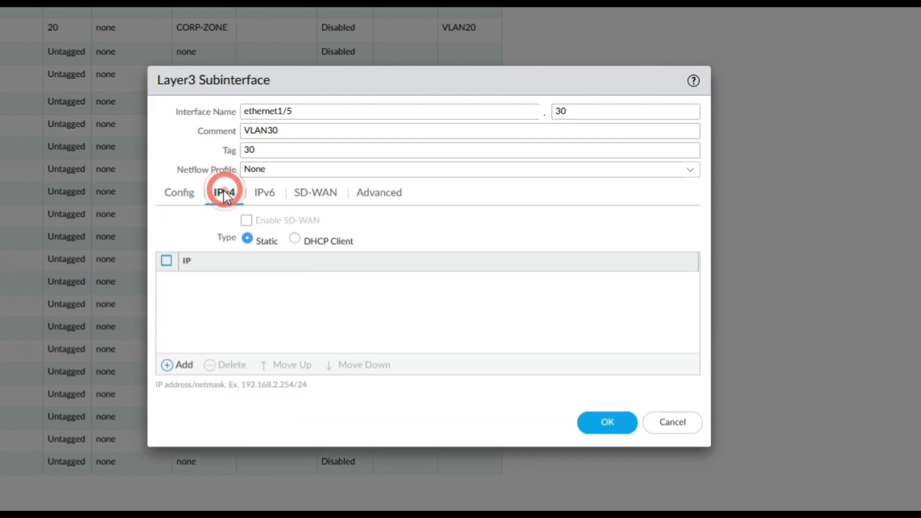
{"action": "left_click", "coordinate": [181, 366]}
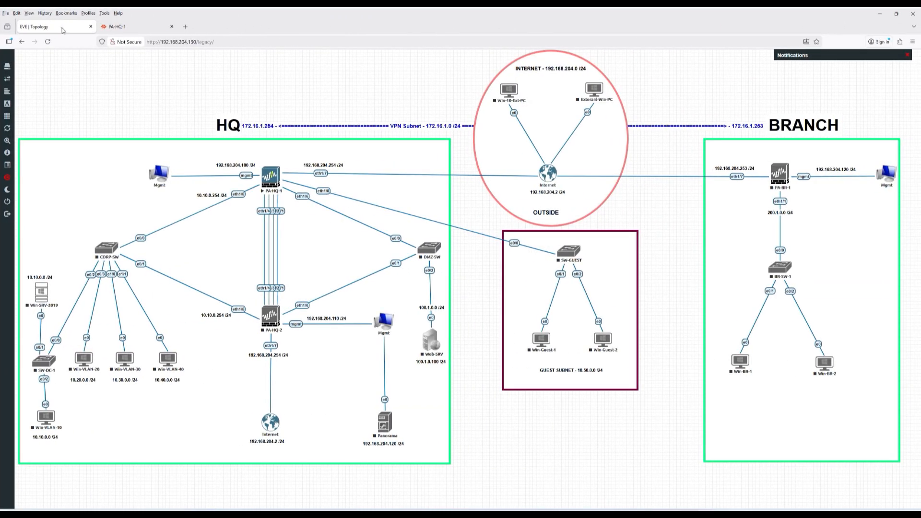
{"action": "left_click", "coordinate": [62, 29]}
{"action": "left_click", "coordinate": [116, 27]}
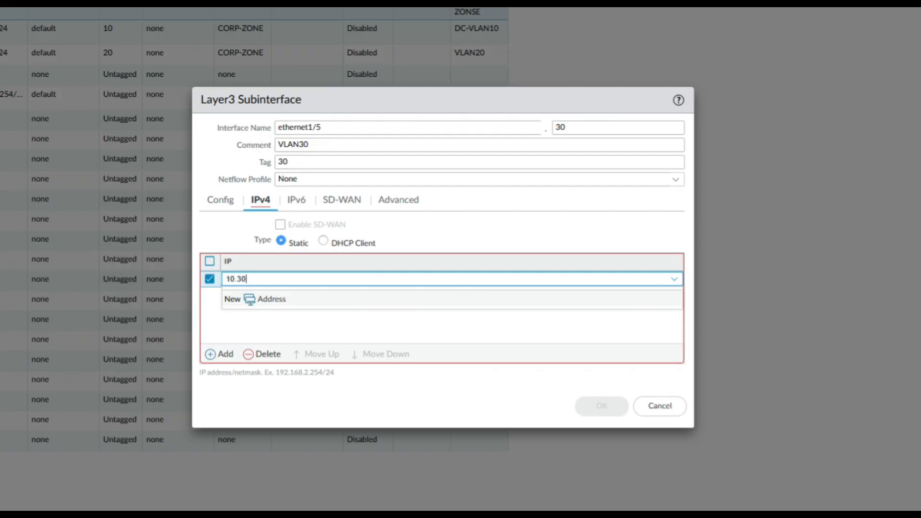
{"action": "type", "text": "0.254/24"}
{"action": "left_click", "coordinate": [287, 323]}
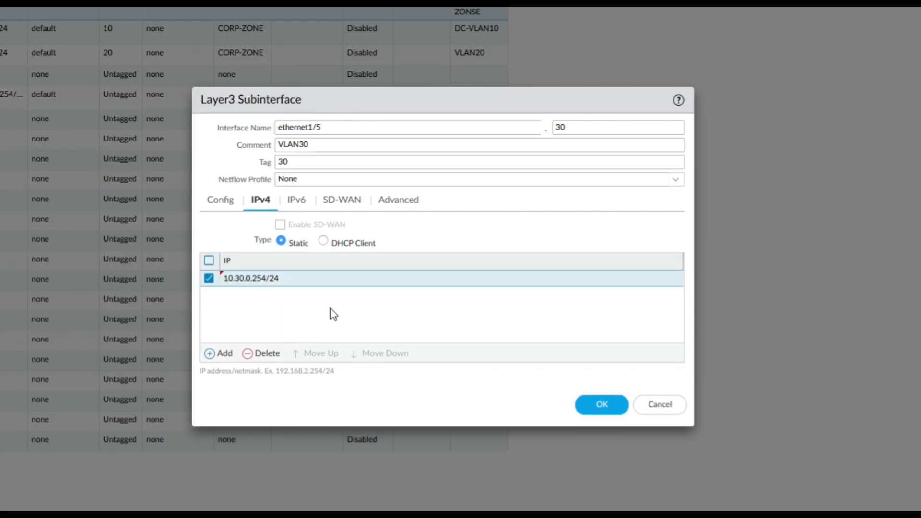
- Review the IPv6, SD-WAN and Advanced settings and save the VLAN30 subinterface
{"action": "left_click", "coordinate": [307, 200]}
{"action": "left_click", "coordinate": [339, 201]}
{"action": "left_click", "coordinate": [390, 199]}
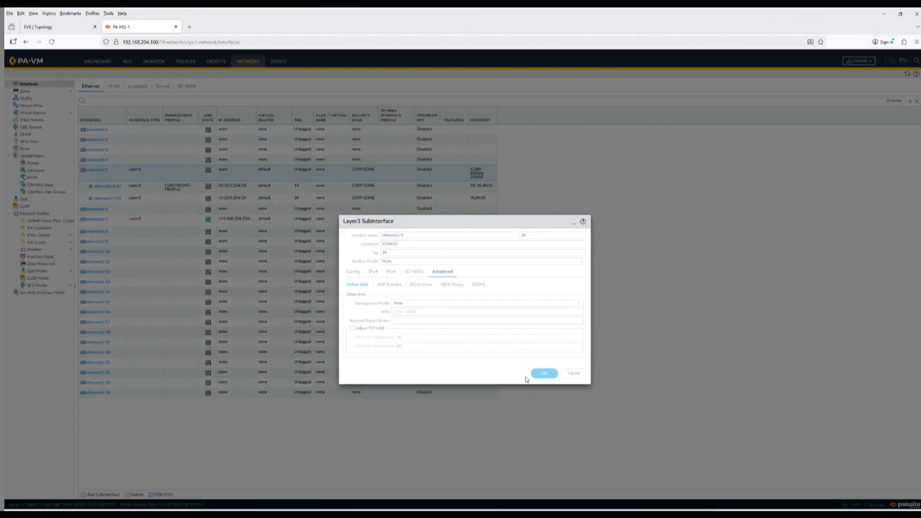
{"action": "left_click", "coordinate": [602, 402]}
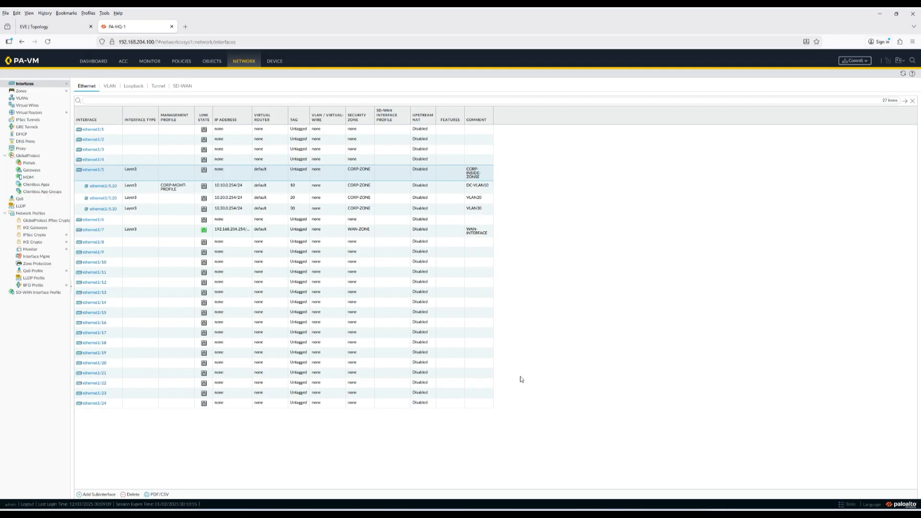
- Add subinterface ethernet1/5.40 with comment VLAN40 and VLAN tag 40
{"action": "left_click", "coordinate": [105, 494]}
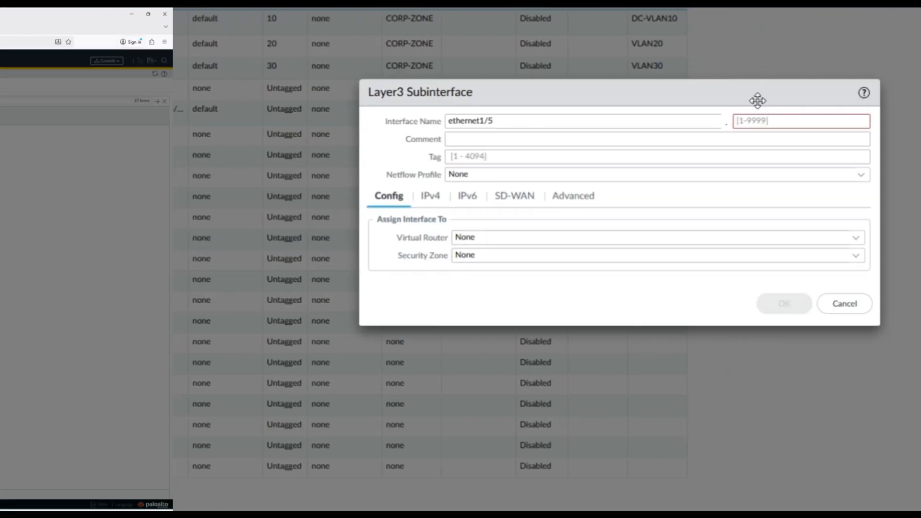
{"action": "left_click", "coordinate": [601, 126]}
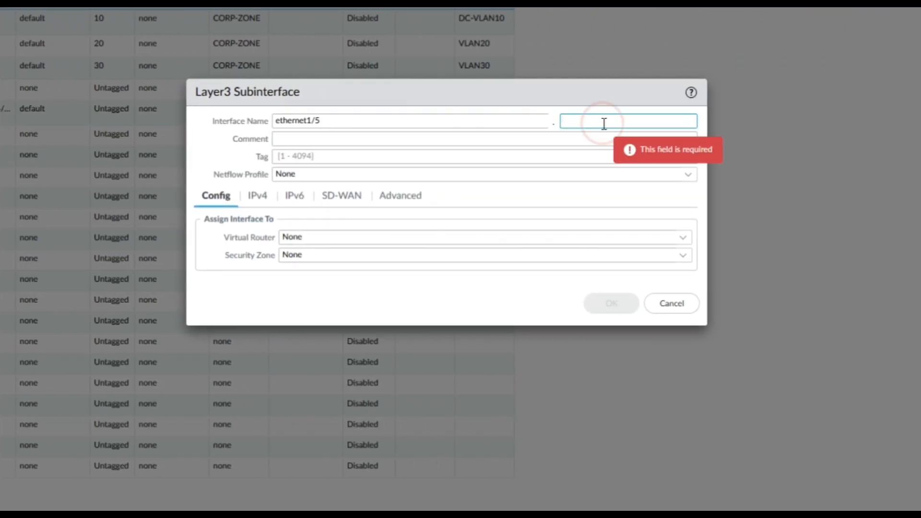
{"action": "type", "text": "40"}
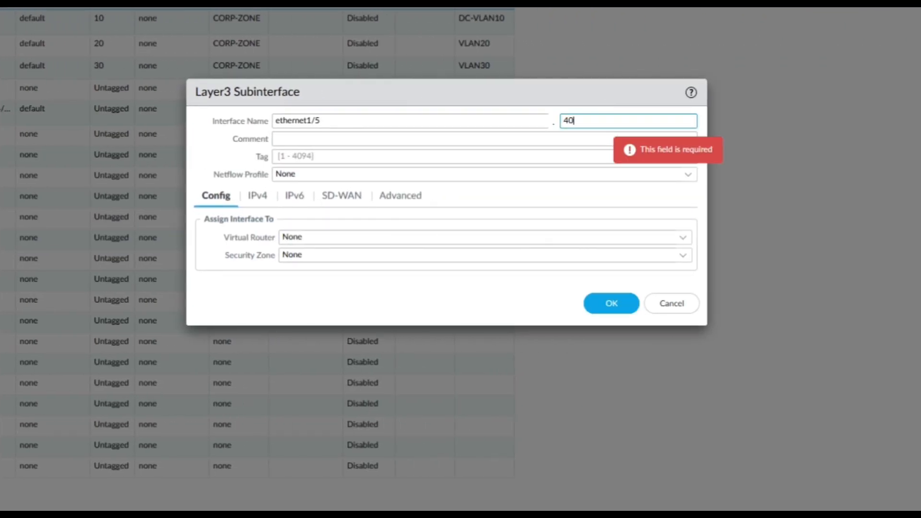
{"action": "left_click", "coordinate": [331, 138]}
{"action": "type", "text": "VLAN40"}
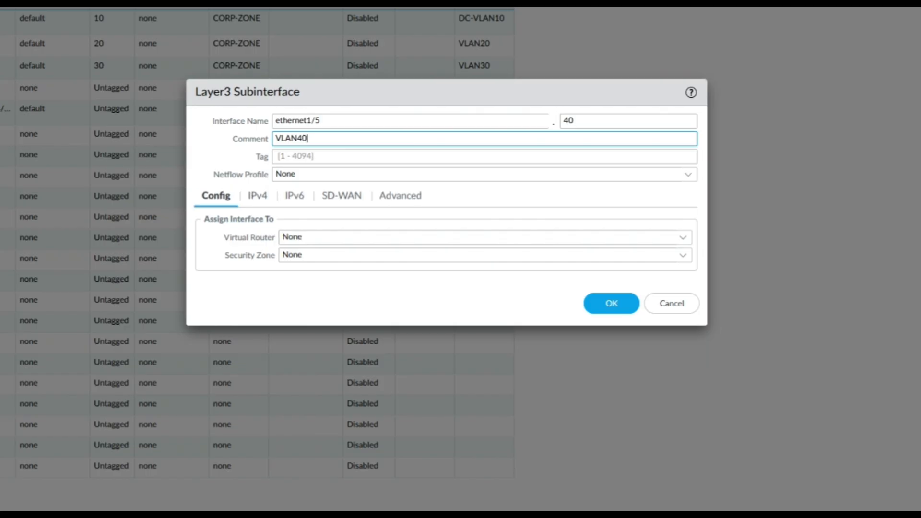
{"action": "left_click", "coordinate": [315, 155]}
{"action": "type", "text": "40"}
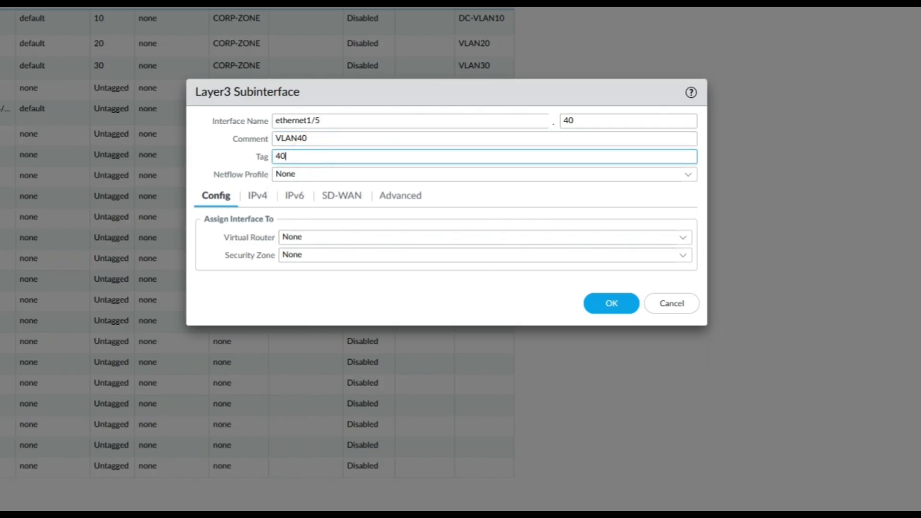
- Assign ethernet1/5.40 to the default virtual router and CORP-ZONE
{"action": "left_click", "coordinate": [683, 238]}
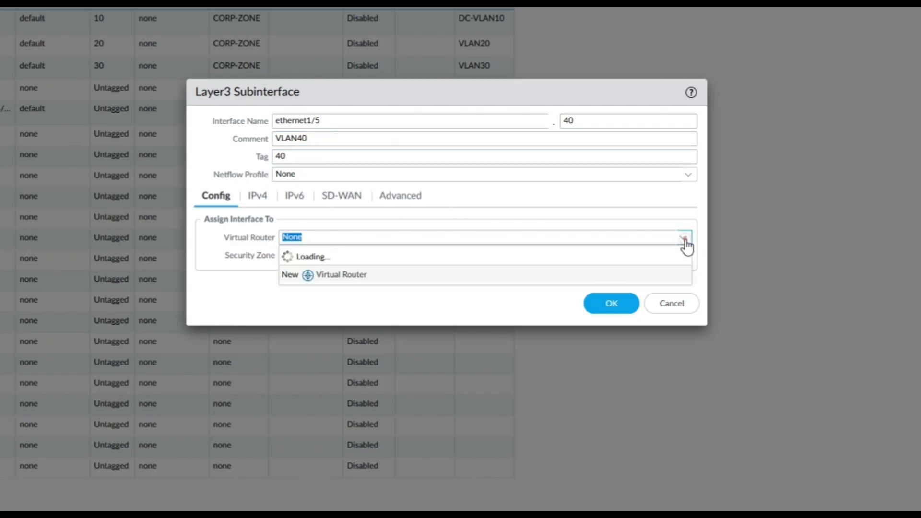
{"action": "left_click", "coordinate": [307, 272]}
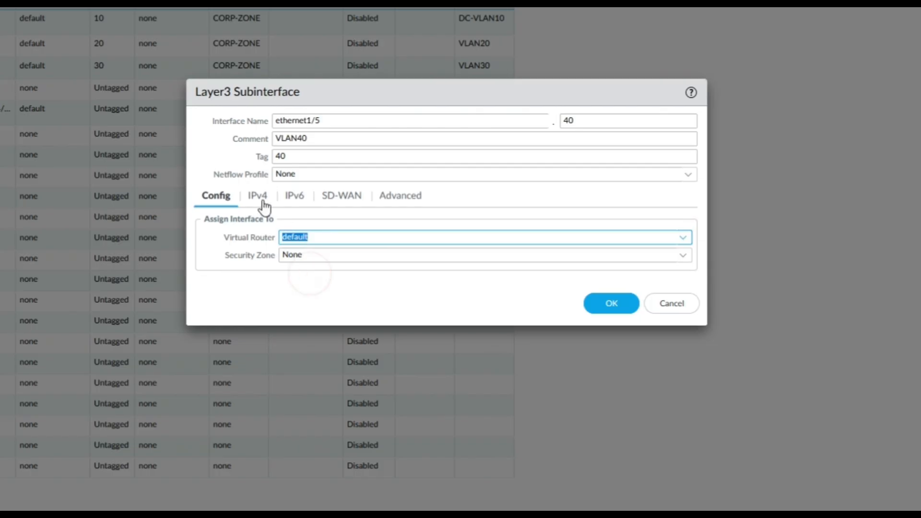
{"action": "left_click", "coordinate": [682, 256]}
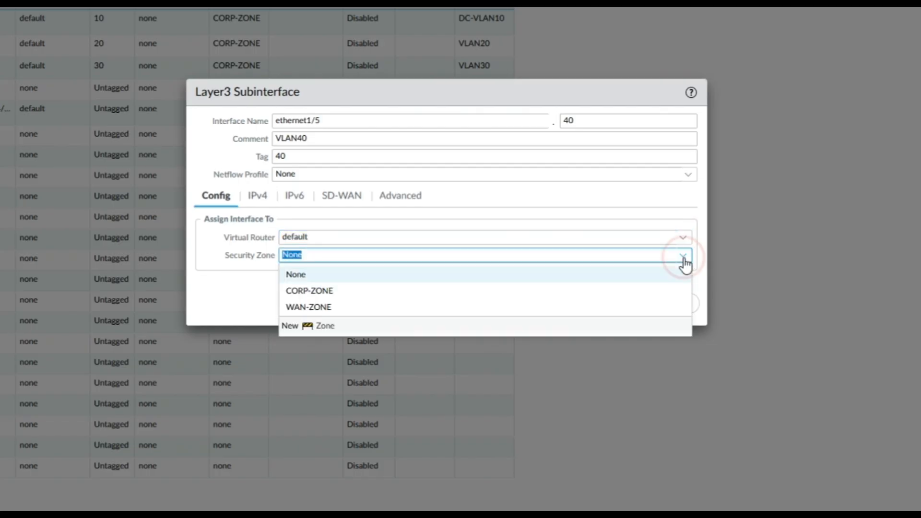
{"action": "left_click", "coordinate": [319, 290]}
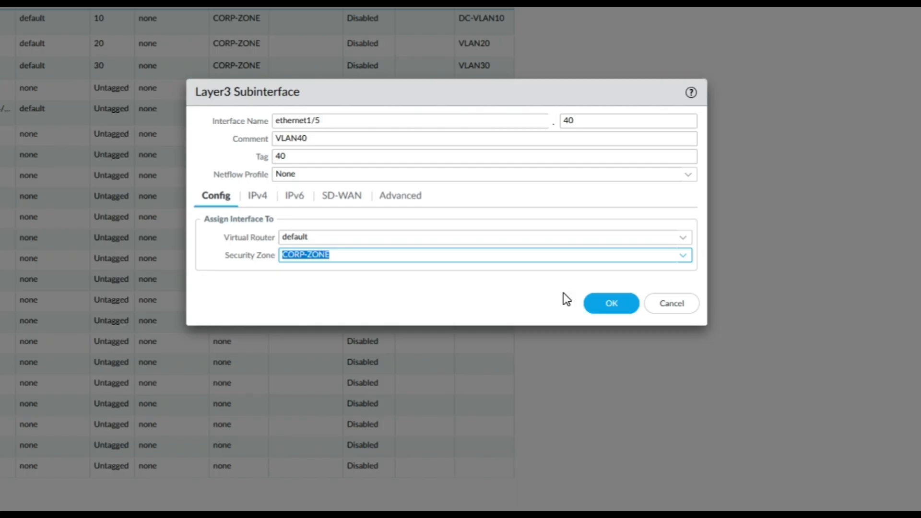
{"action": "left_click", "coordinate": [252, 197]}
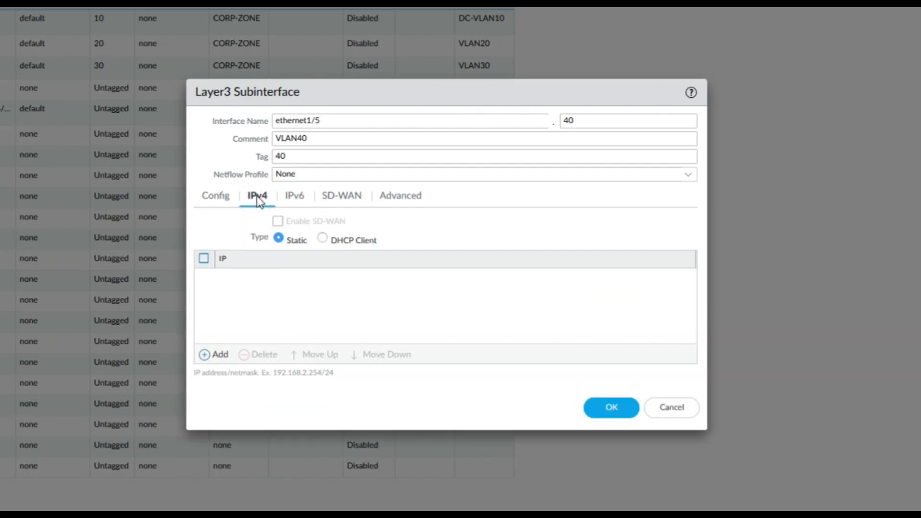
{"action": "left_click", "coordinate": [218, 354]}
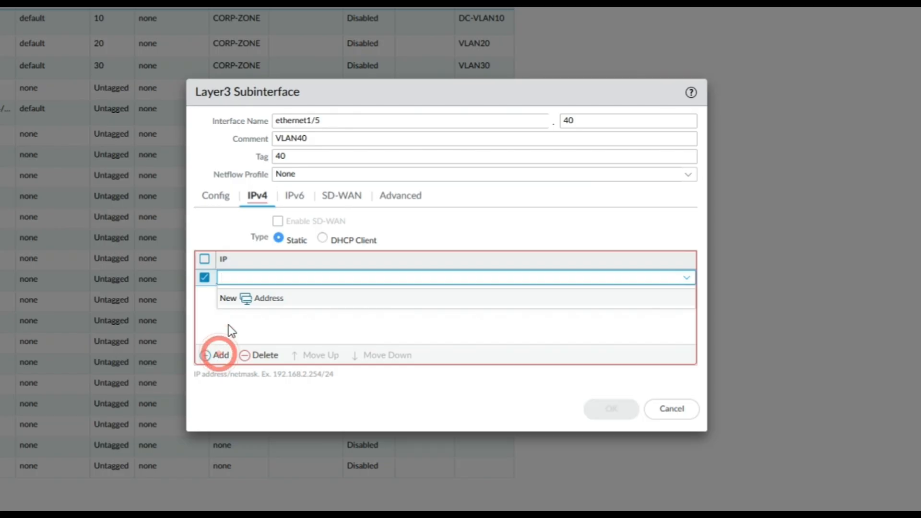
{"action": "type", "text": "10.40"}
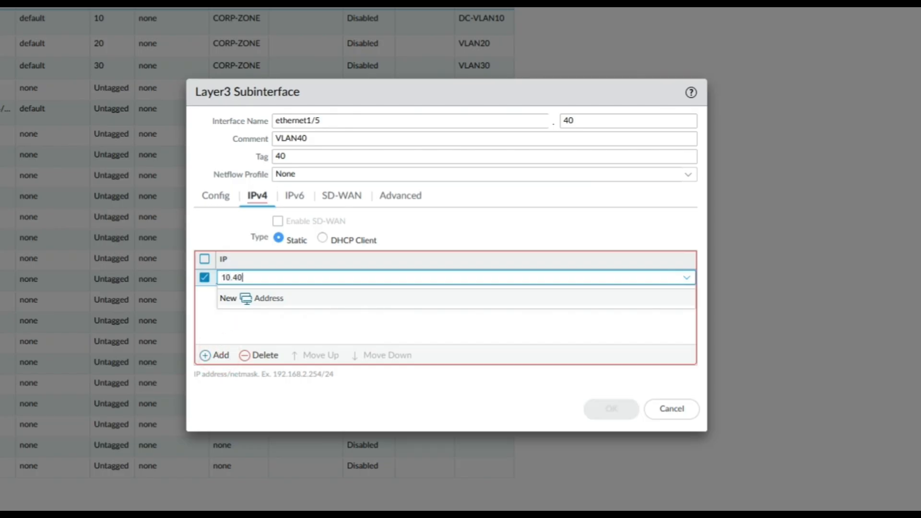
{"action": "type", "text": ".0.254/24"}
{"action": "left_click", "coordinate": [316, 326]}
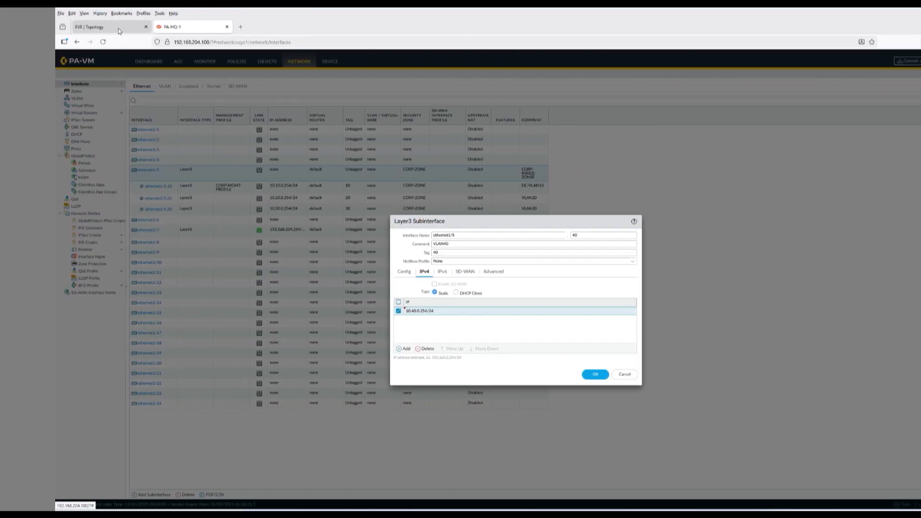
{"action": "left_click", "coordinate": [119, 31]}
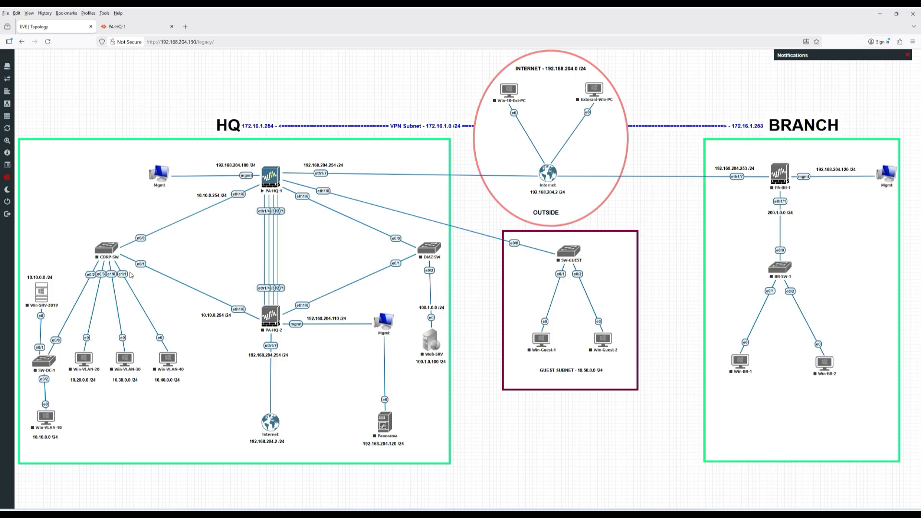
{"action": "left_click", "coordinate": [121, 27]}
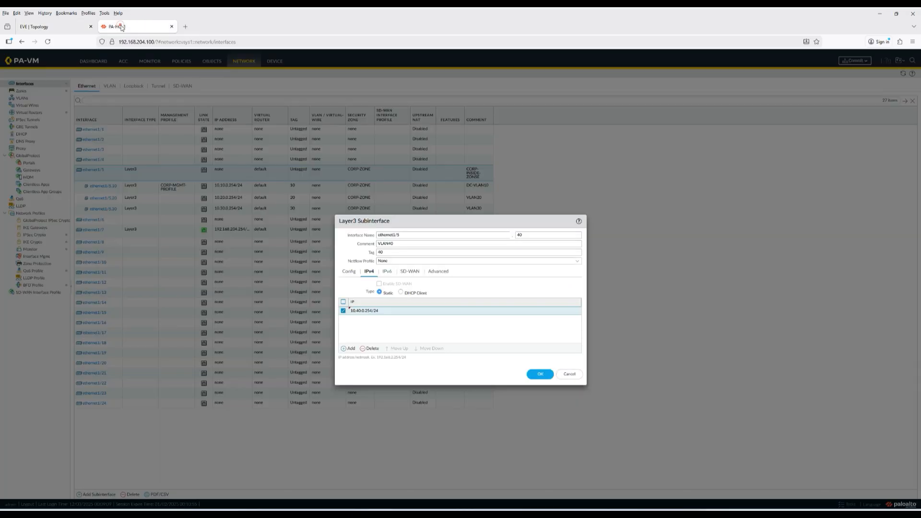
{"action": "left_click", "coordinate": [388, 271]}
{"action": "left_click", "coordinate": [411, 272]}
{"action": "left_click", "coordinate": [438, 271]}
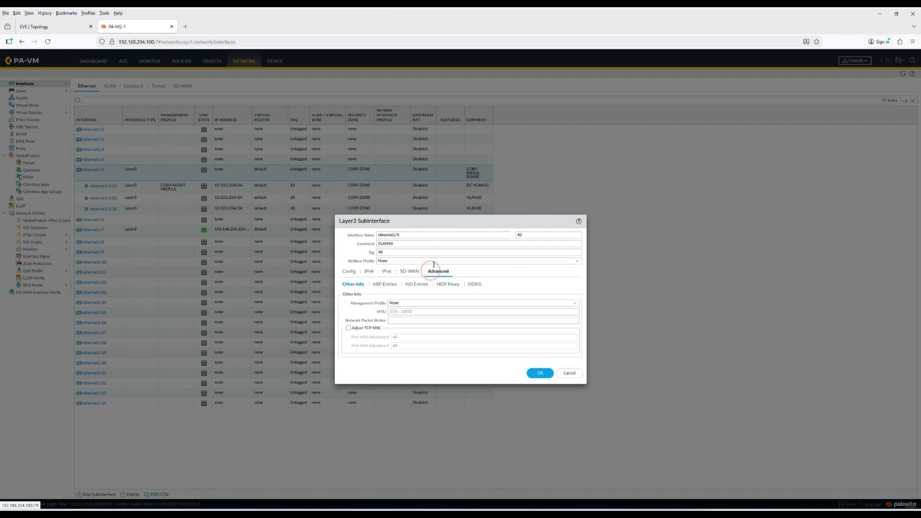
{"action": "left_click", "coordinate": [540, 373]}
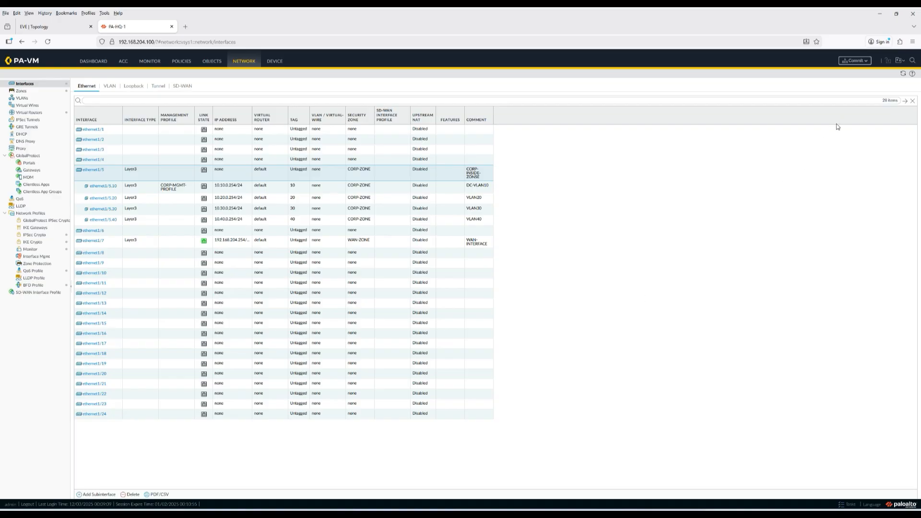
{"action": "left_click", "coordinate": [44, 26]}
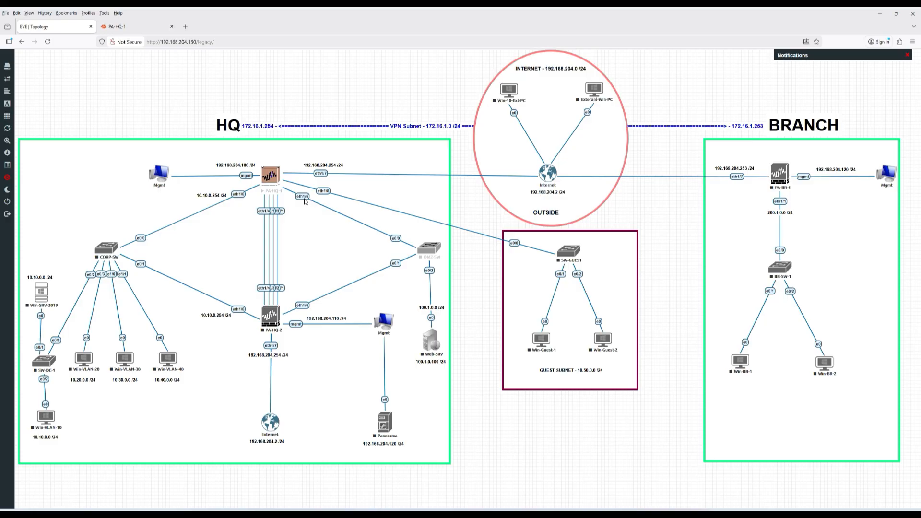
{"action": "left_click", "coordinate": [118, 27]}
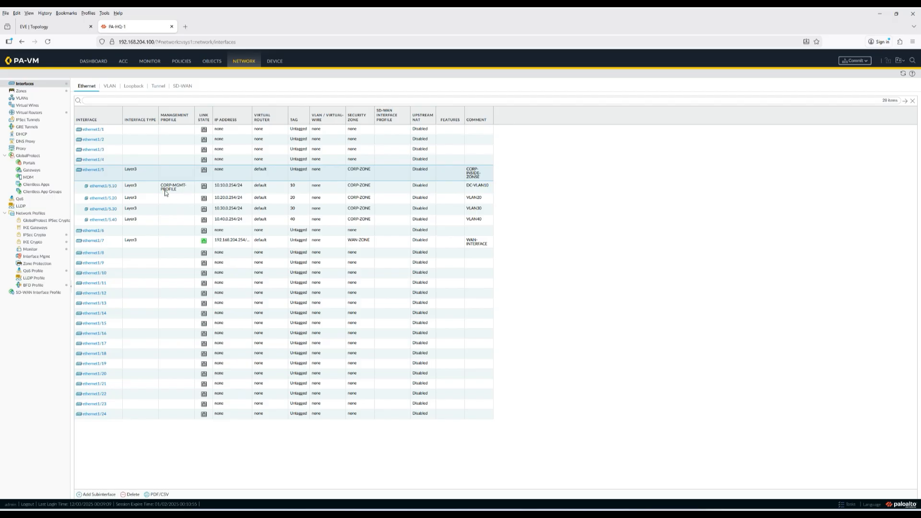
- Configure ethernet1/6 as Layer3 with comment DMZ-INTERFACE on the default virtual router
{"action": "left_click", "coordinate": [94, 231]}
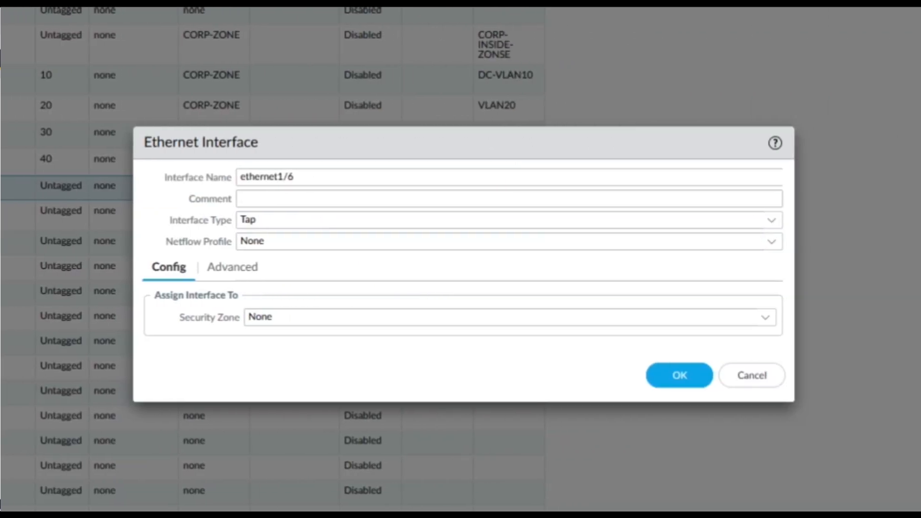
{"action": "left_click", "coordinate": [258, 199]}
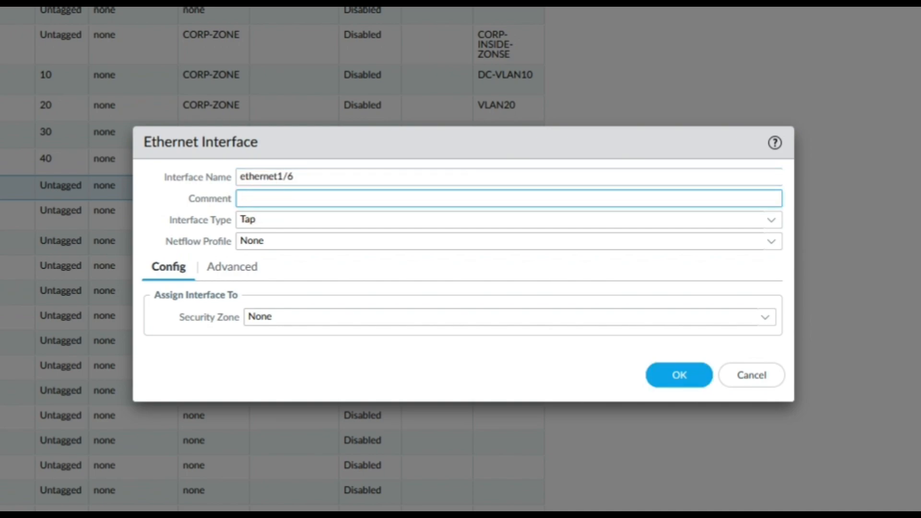
{"action": "type", "text": "DMZ-INTERFACE"}
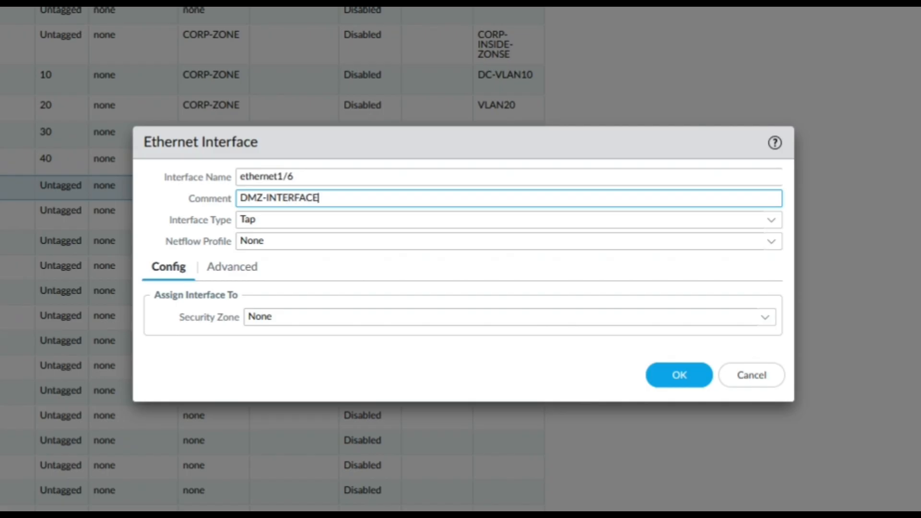
{"action": "left_click", "coordinate": [772, 221]}
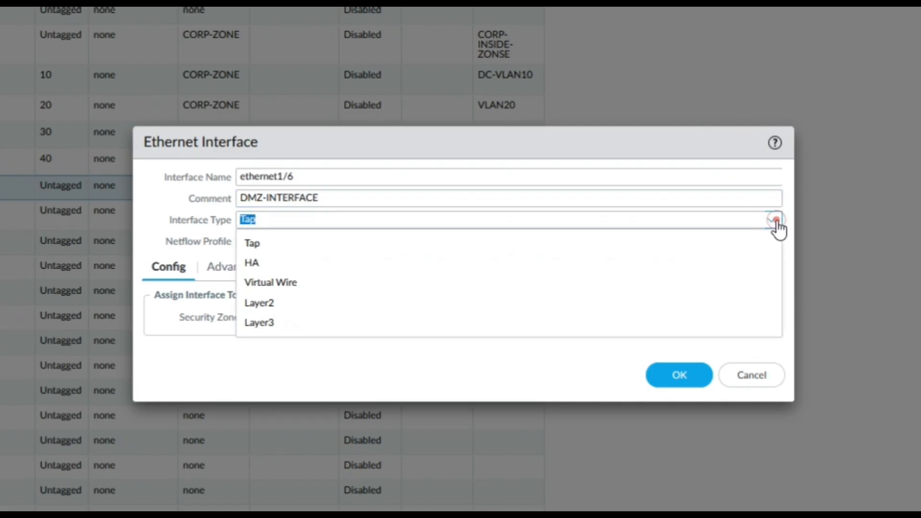
{"action": "left_click", "coordinate": [265, 322]}
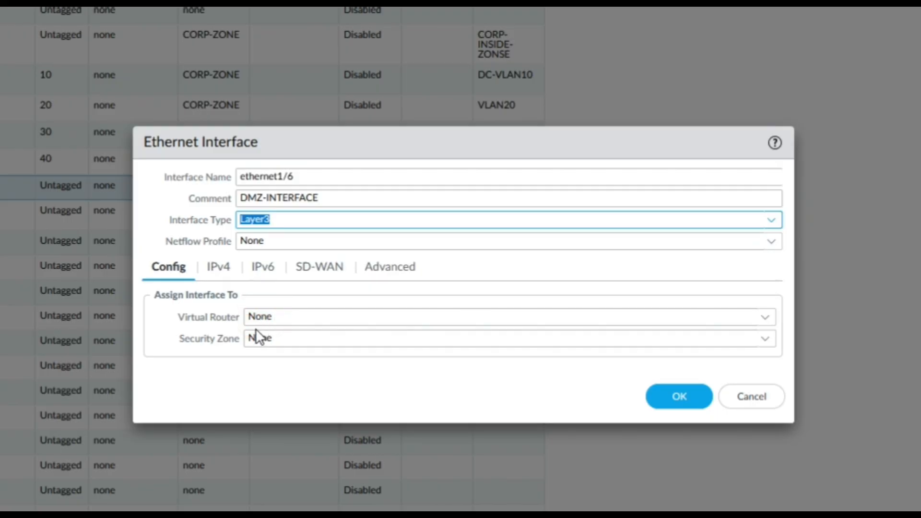
{"action": "left_click", "coordinate": [771, 319]}
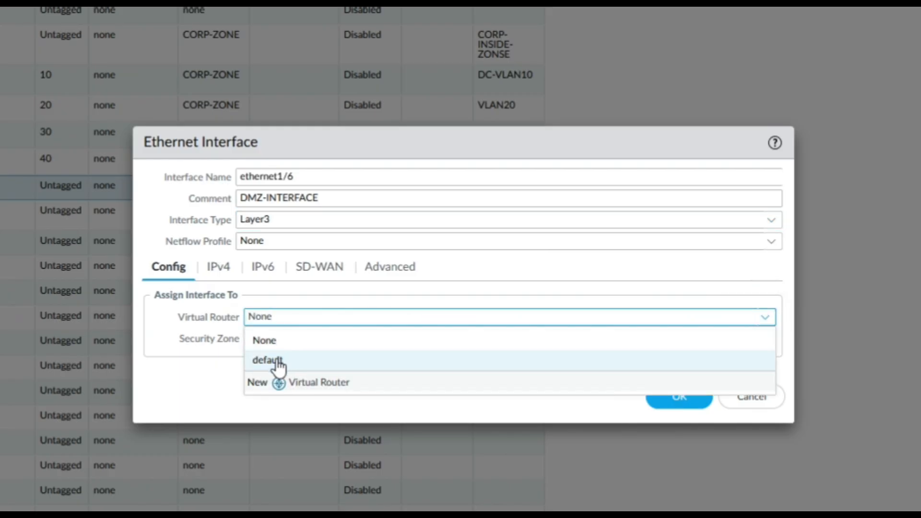
{"action": "left_click", "coordinate": [277, 361]}
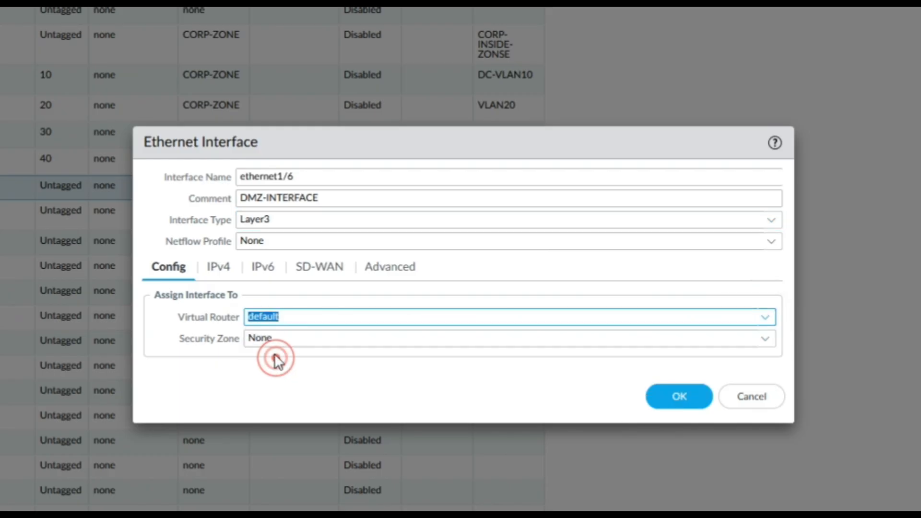
{"action": "left_click", "coordinate": [765, 342]}
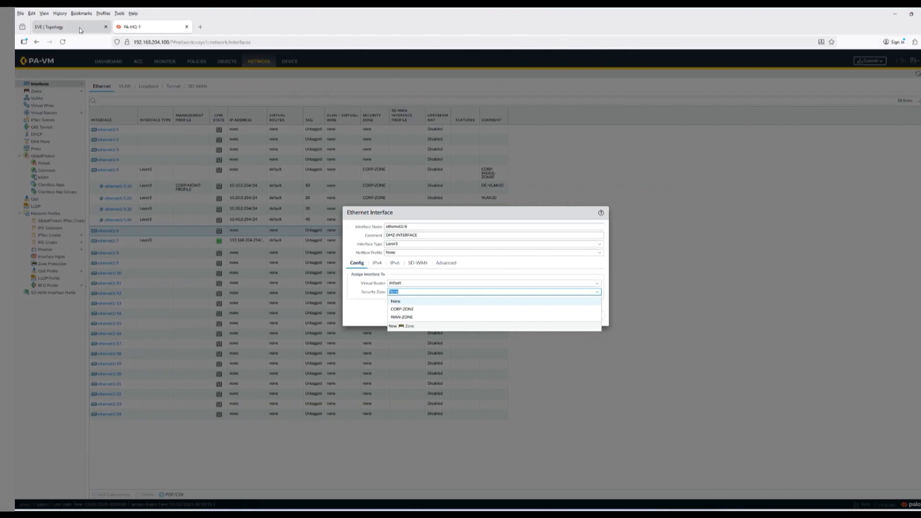
{"action": "left_click", "coordinate": [80, 29]}
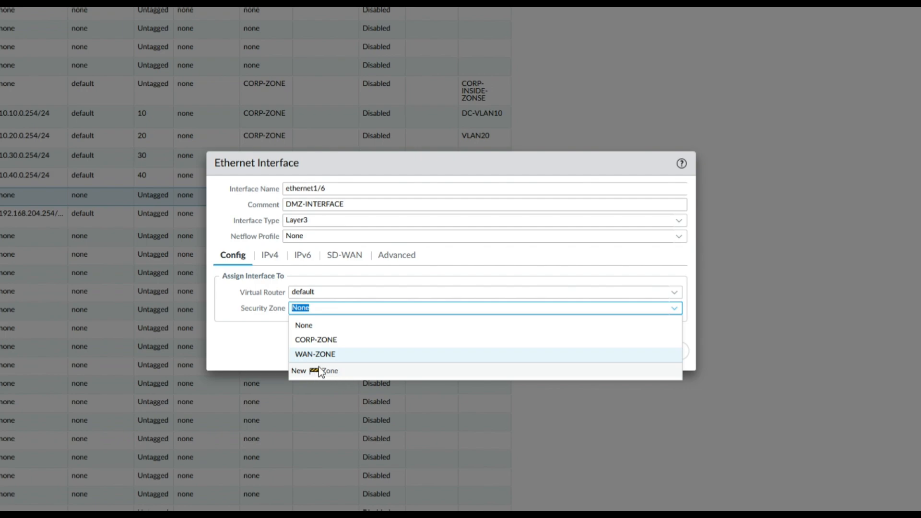
- Create a new security zone named DMZ-ZONE for ethernet1/6
{"action": "left_click", "coordinate": [333, 371]}
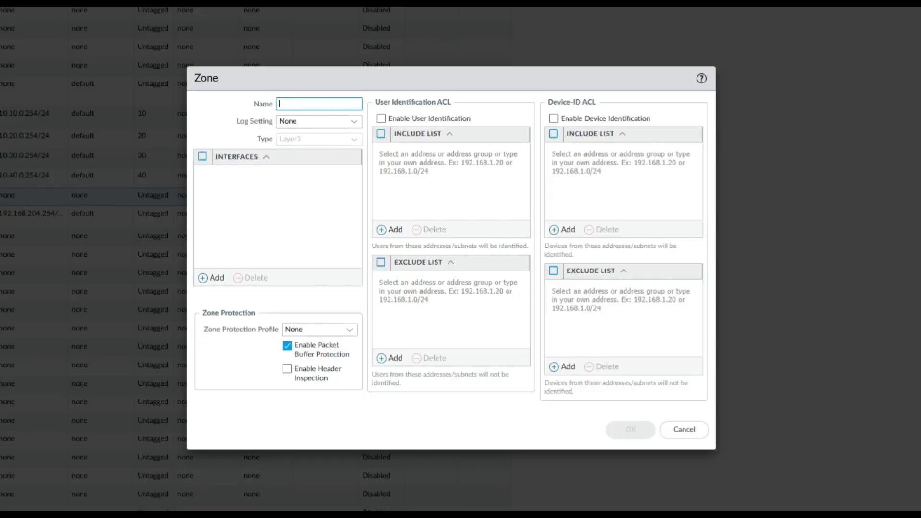
{"action": "type", "text": "d"}
{"action": "key", "text": "BackSpace"}
{"action": "type", "text": "DMZ-"}
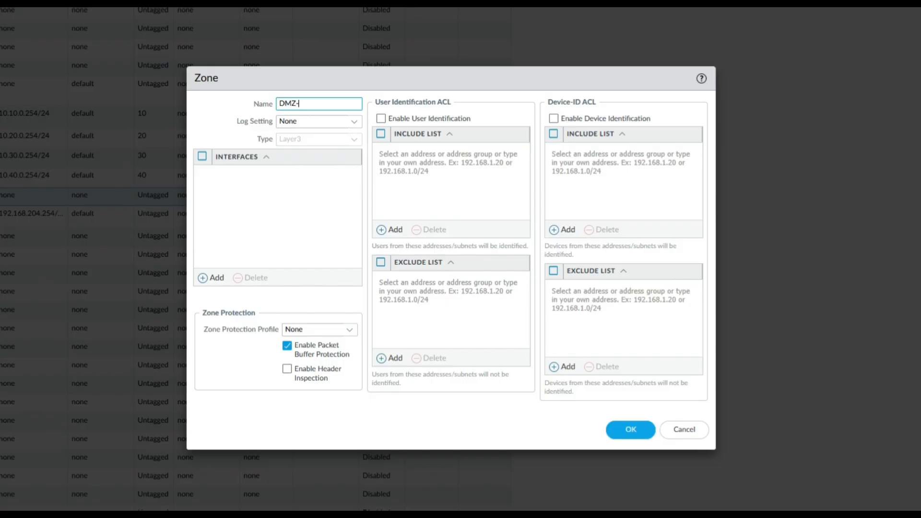
{"action": "type", "text": "ZONE"}
{"action": "left_click", "coordinate": [629, 434]}
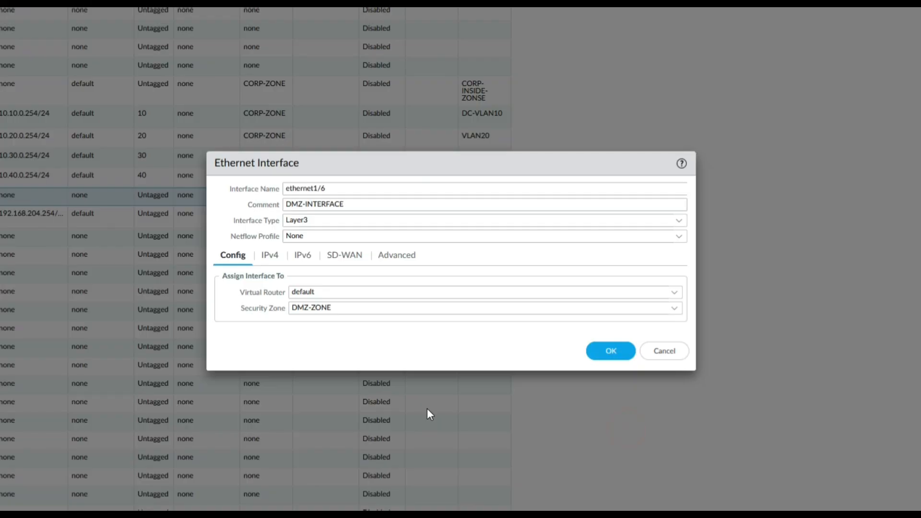
- Add the IPv4 address 10.50.0.254/24 to ethernet1/6
{"action": "left_click", "coordinate": [269, 255]}
{"action": "left_click", "coordinate": [234, 394]}
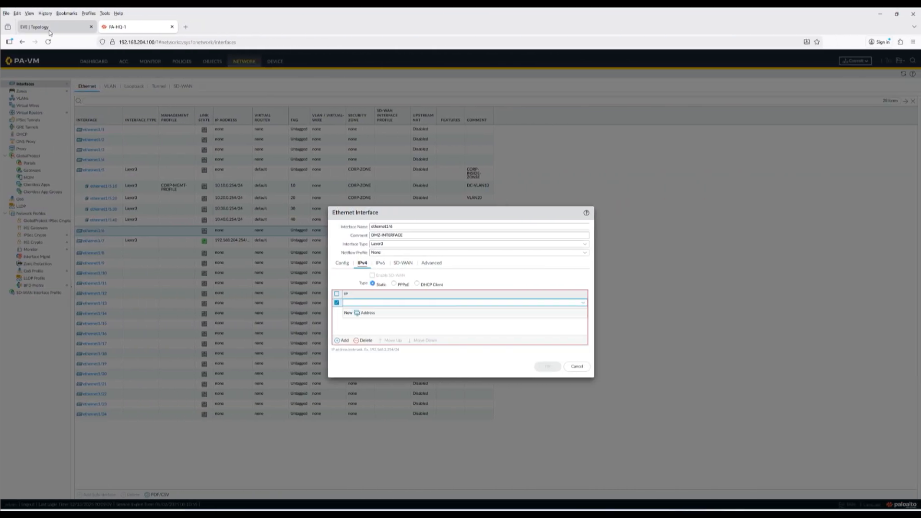
{"action": "left_click", "coordinate": [50, 32]}
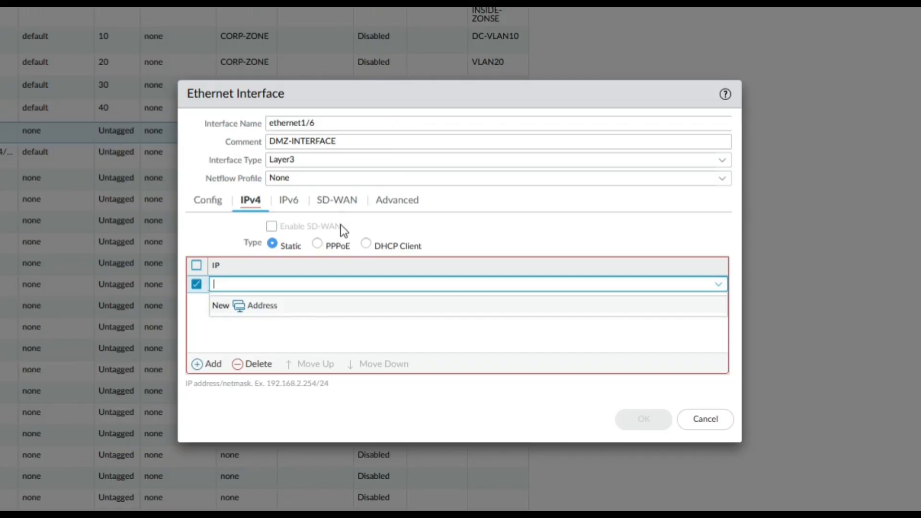
{"action": "type", "text": "10.50.0.254/24"}
{"action": "left_click", "coordinate": [293, 328]}
- Review the IPv6, SD-WAN and Advanced settings, then save ethernet1/6's configuration
{"action": "left_click", "coordinate": [288, 201]}
{"action": "left_click", "coordinate": [338, 201]}
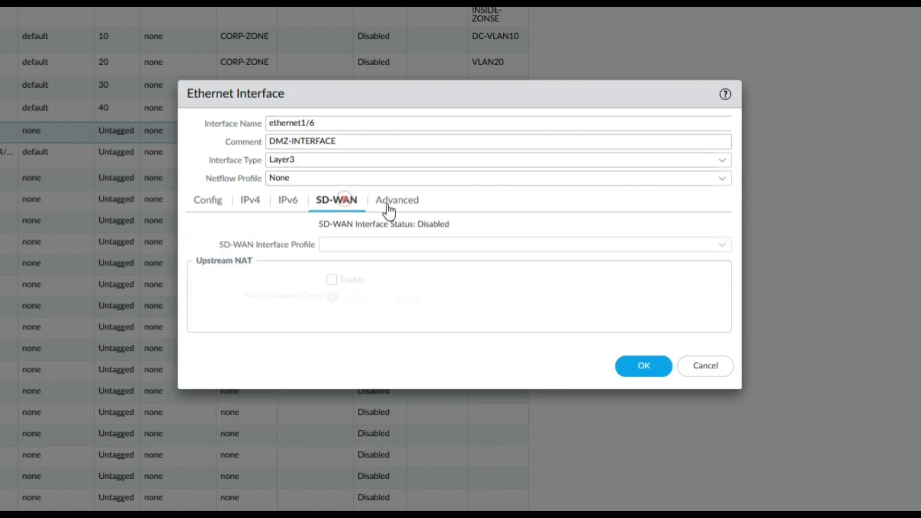
{"action": "left_click", "coordinate": [389, 202]}
{"action": "left_click", "coordinate": [642, 433]}
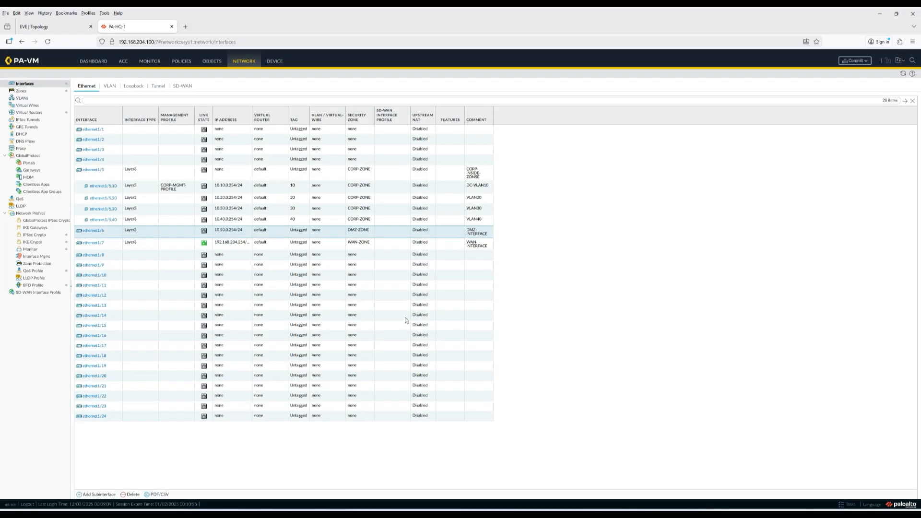
{"action": "left_click", "coordinate": [48, 27]}
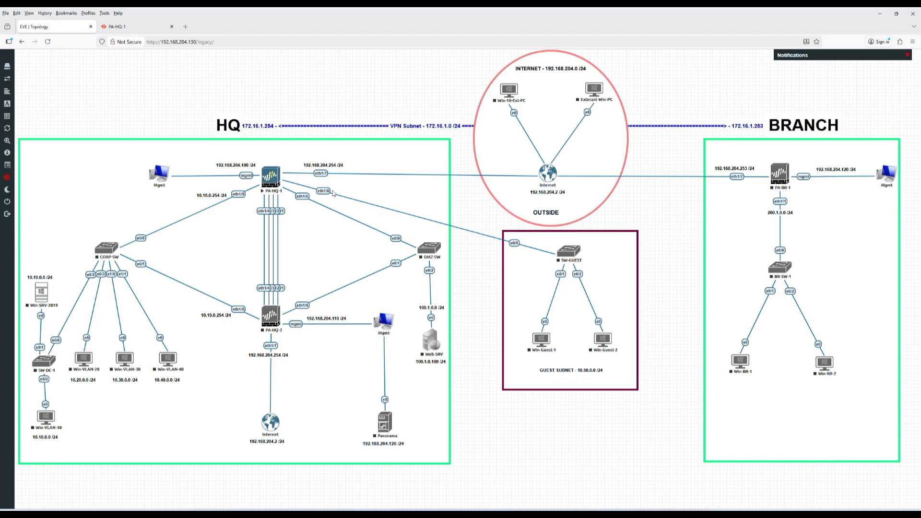
{"action": "left_click", "coordinate": [120, 27]}
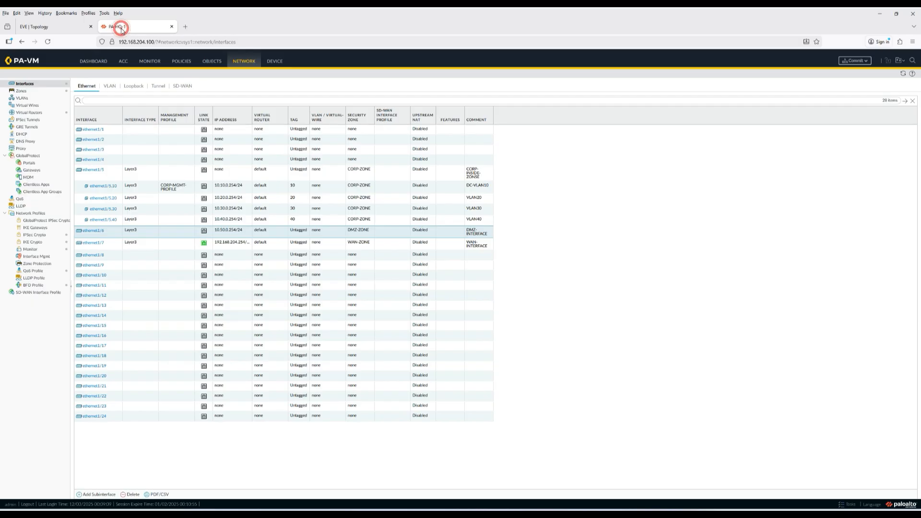
- Set ethernet1/8 to Layer3, comment GUEST-INTERFACE, default router, and start a new security zone
{"action": "left_click", "coordinate": [93, 255]}
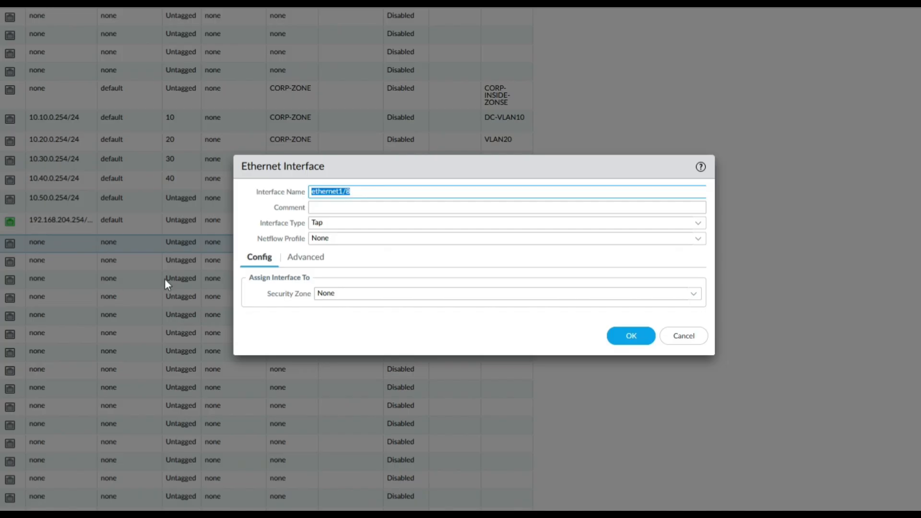
{"action": "left_click", "coordinate": [334, 211]}
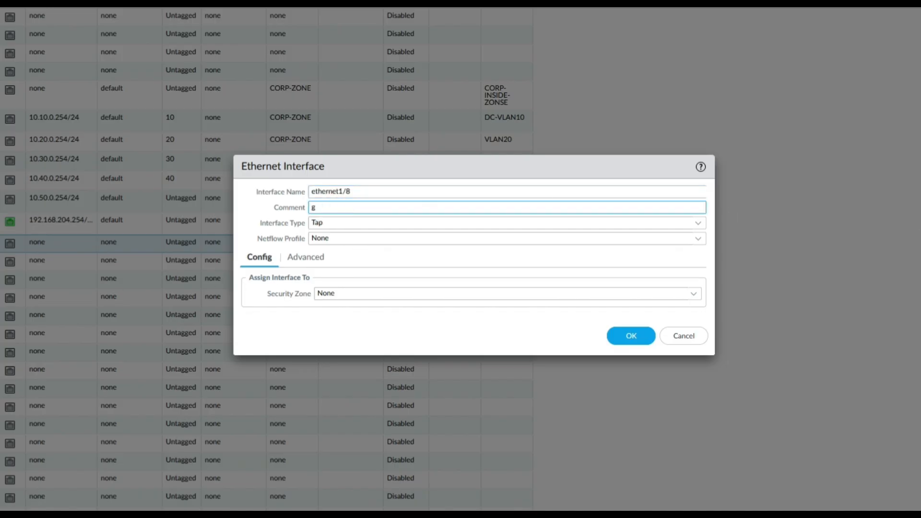
{"action": "type", "text": "GUEST-INTERFACE"}
{"action": "left_click", "coordinate": [698, 222]}
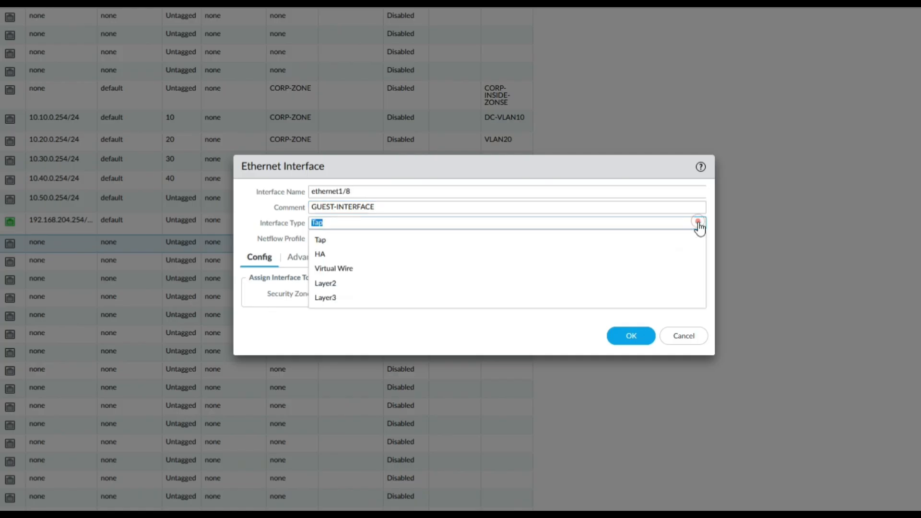
{"action": "left_click", "coordinate": [336, 298]}
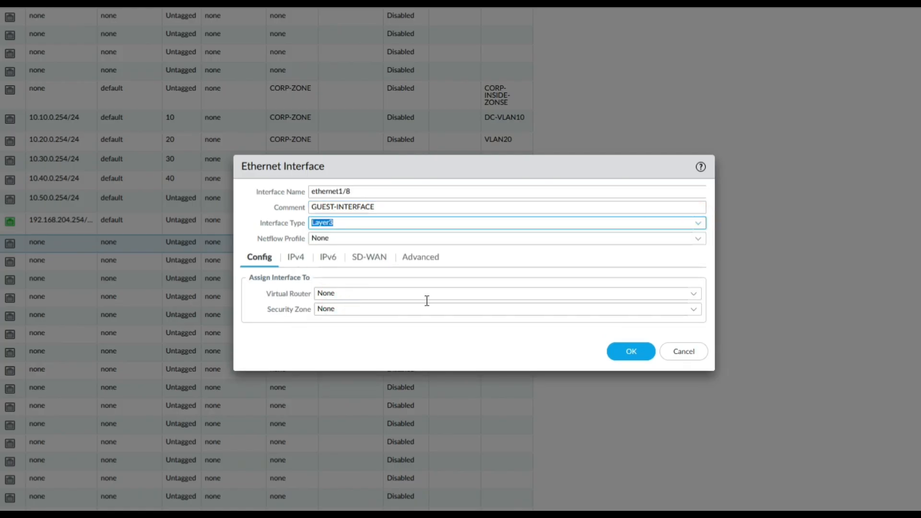
{"action": "left_click", "coordinate": [693, 294]}
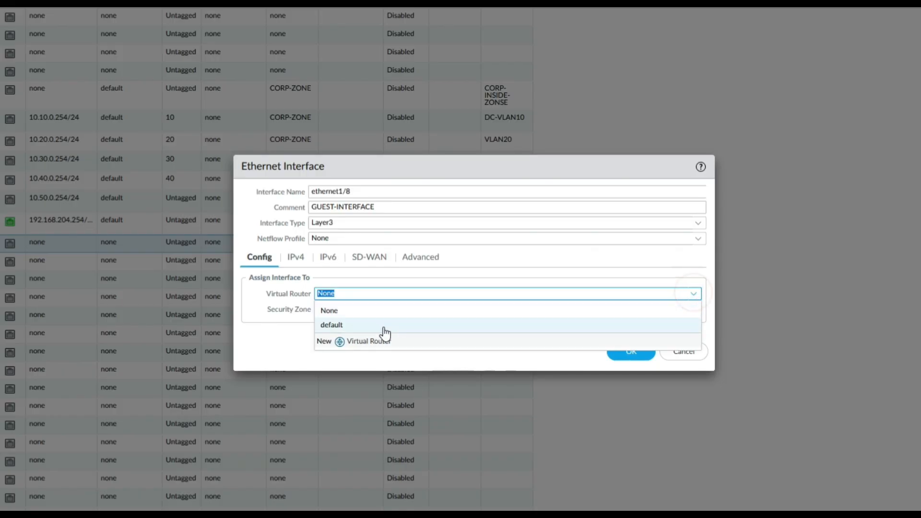
{"action": "left_click", "coordinate": [349, 326]}
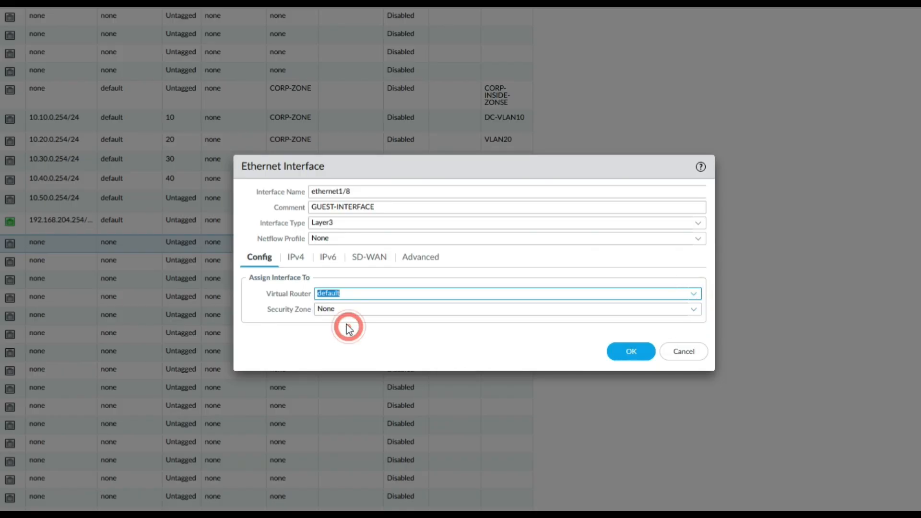
{"action": "left_click", "coordinate": [694, 309]}
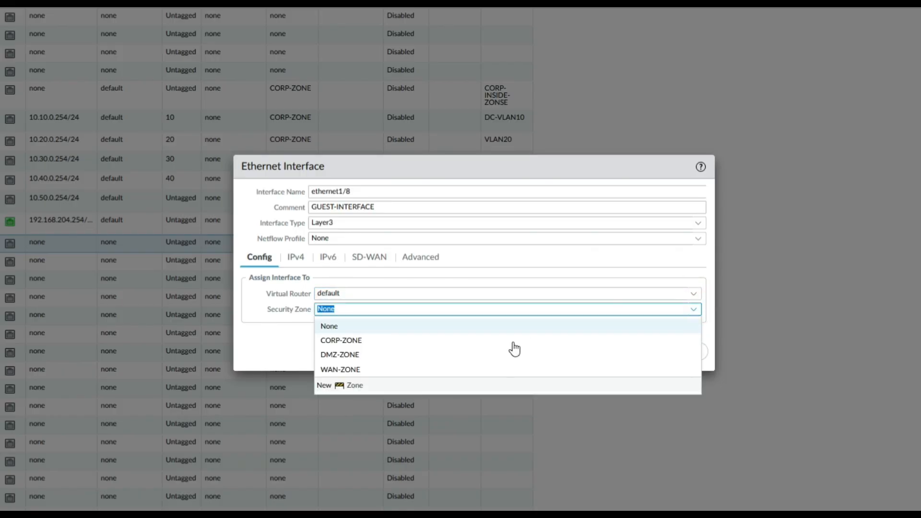
{"action": "left_click", "coordinate": [345, 389]}
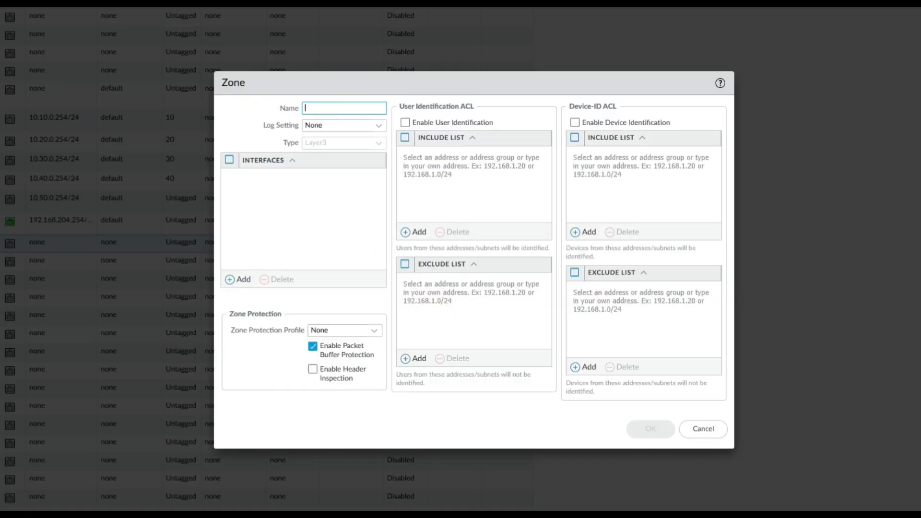
- Name the new zone GUEST-ZONE and confirm it for ethernet1/8
{"action": "type", "text": "GUEST-Z"}
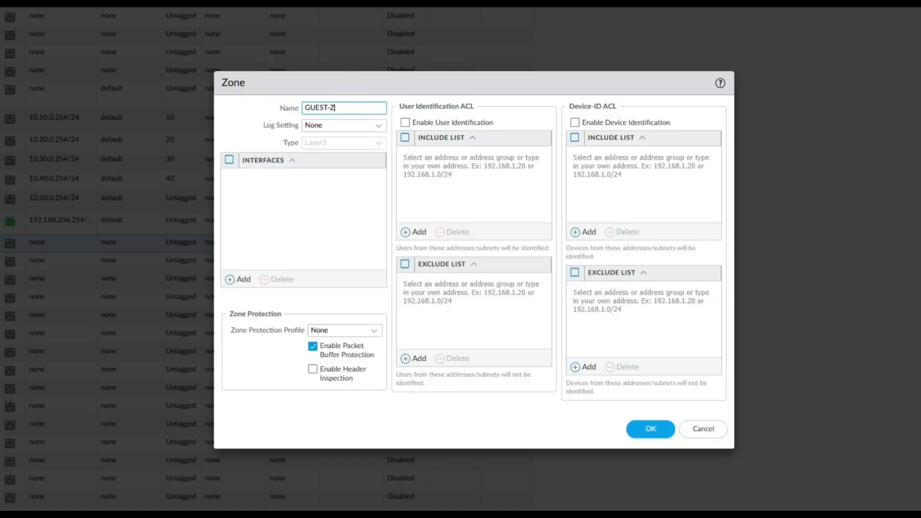
{"action": "type", "text": "ONE"}
{"action": "left_click", "coordinate": [648, 432]}
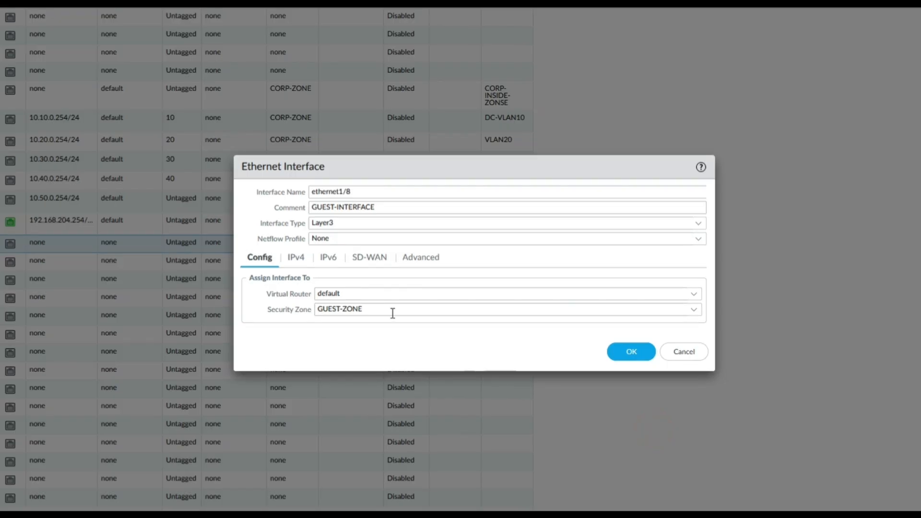
- Assign ethernet1/8 the IPv4 address 10.50.0.254/24 and save the interface
{"action": "left_click", "coordinate": [296, 257]}
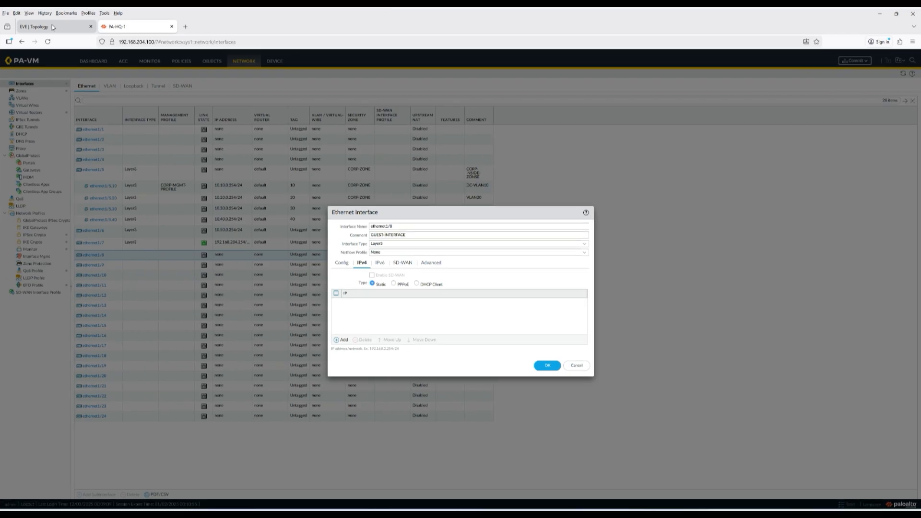
{"action": "left_click", "coordinate": [51, 26]}
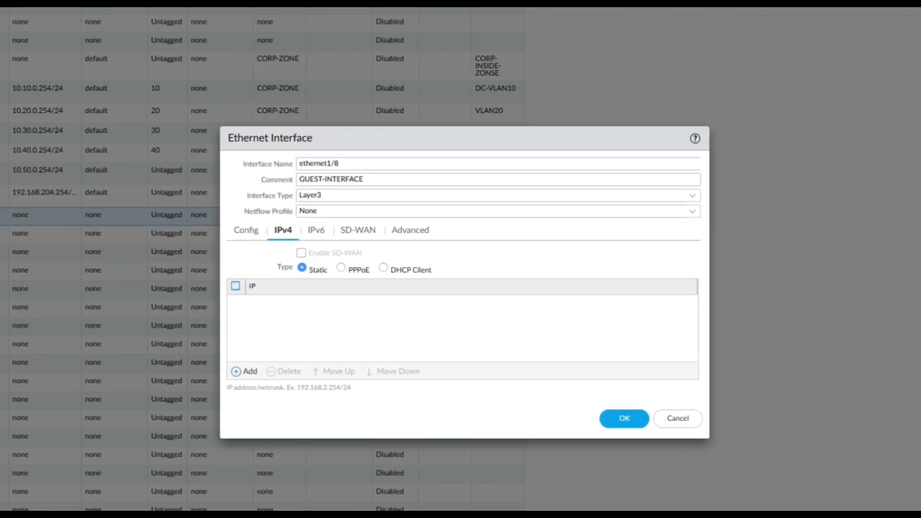
{"action": "left_click", "coordinate": [247, 370]}
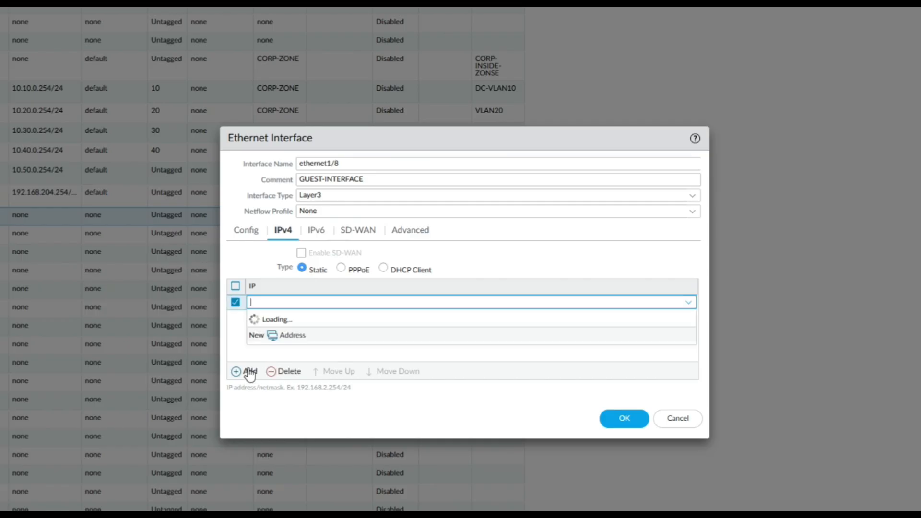
{"action": "type", "text": "10.5"}
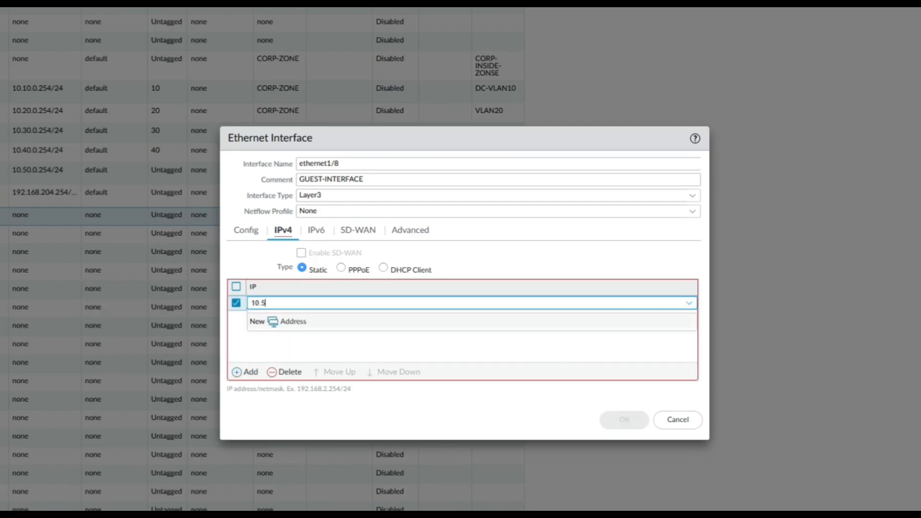
{"action": "type", "text": "0.0.254/24"}
{"action": "left_click", "coordinate": [331, 337]}
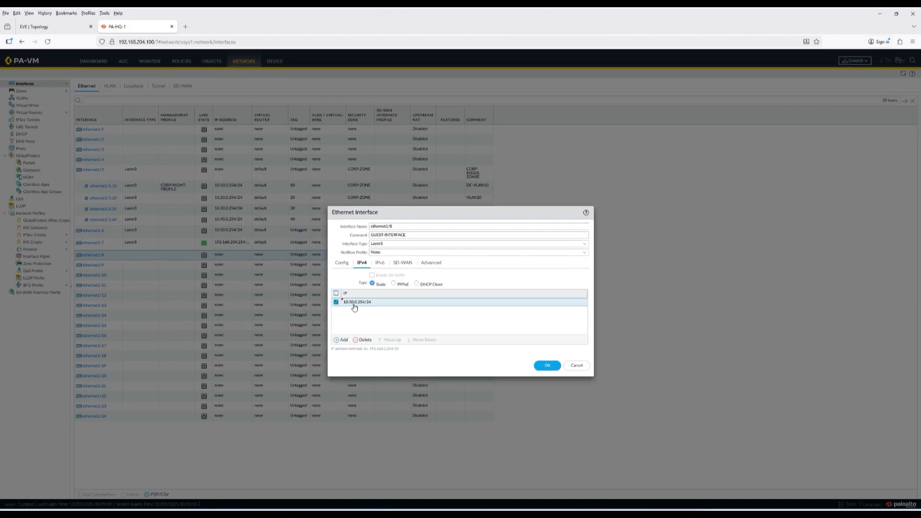
{"action": "left_click", "coordinate": [545, 366]}
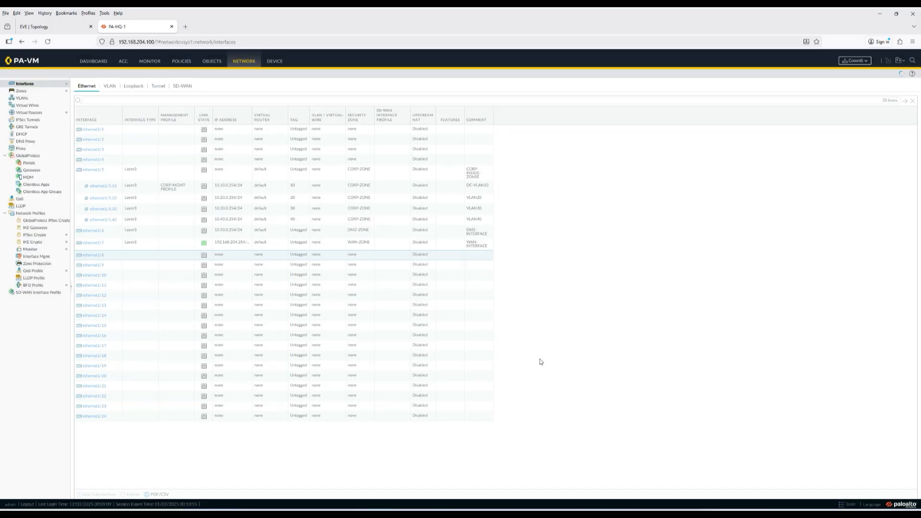
- After checking the topology, bring up ethernet1/6's IPv4 address settings
{"action": "left_click", "coordinate": [53, 28]}
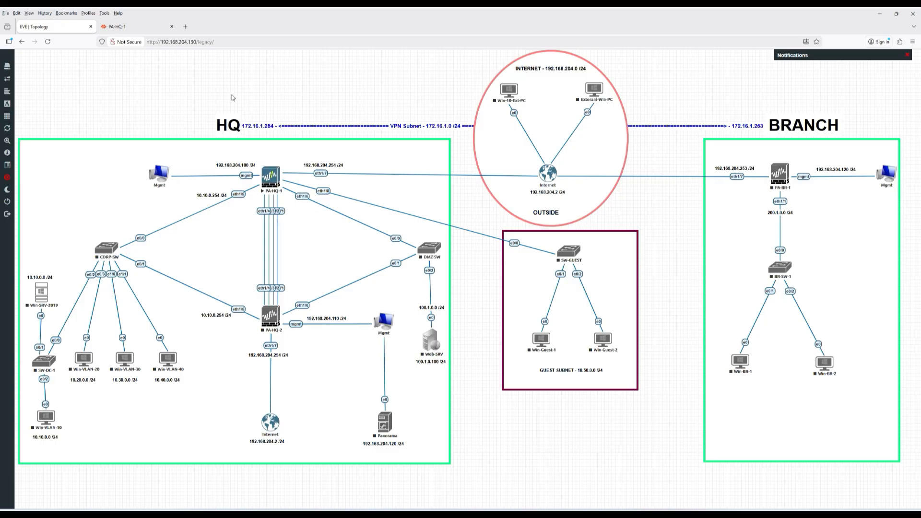
{"action": "left_click", "coordinate": [124, 29]}
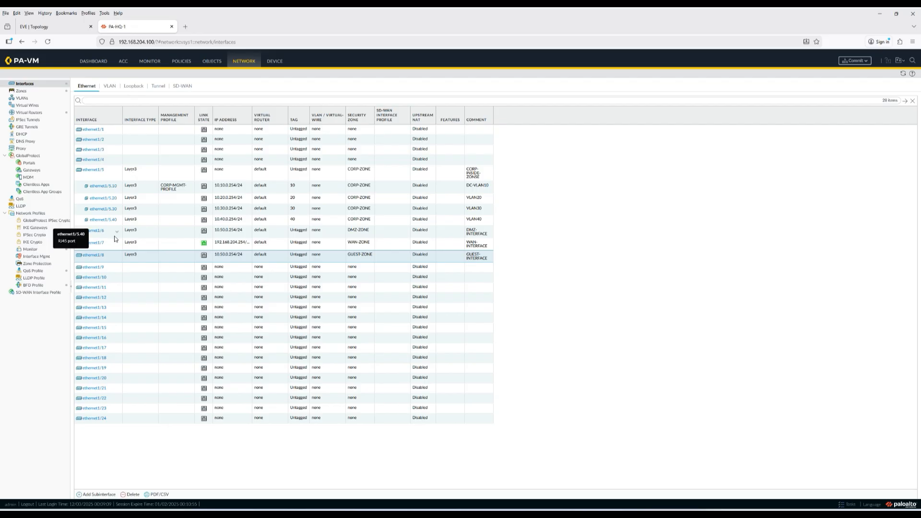
{"action": "left_click", "coordinate": [95, 233]}
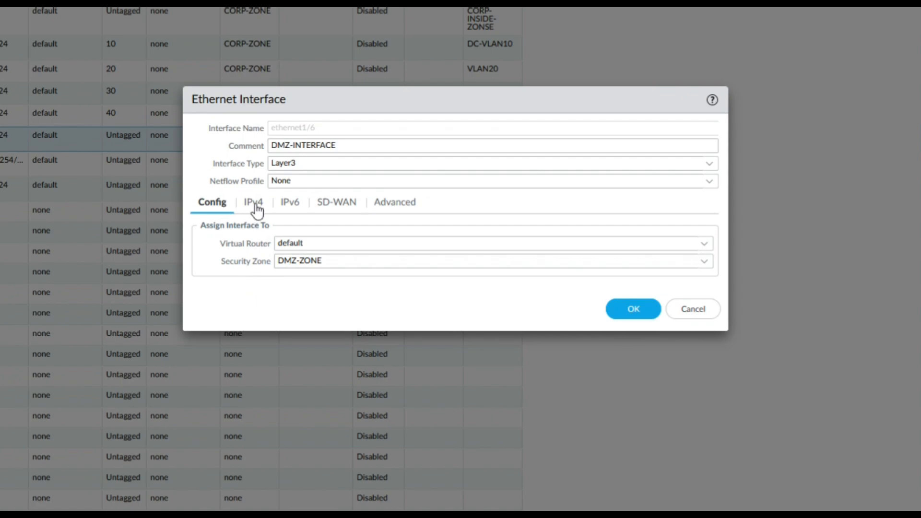
{"action": "left_click", "coordinate": [252, 202]}
- Change ethernet1/6's address from 10.50.0.254/24 to 100.1.0.254/24 and save it
{"action": "left_click", "coordinate": [231, 291]}
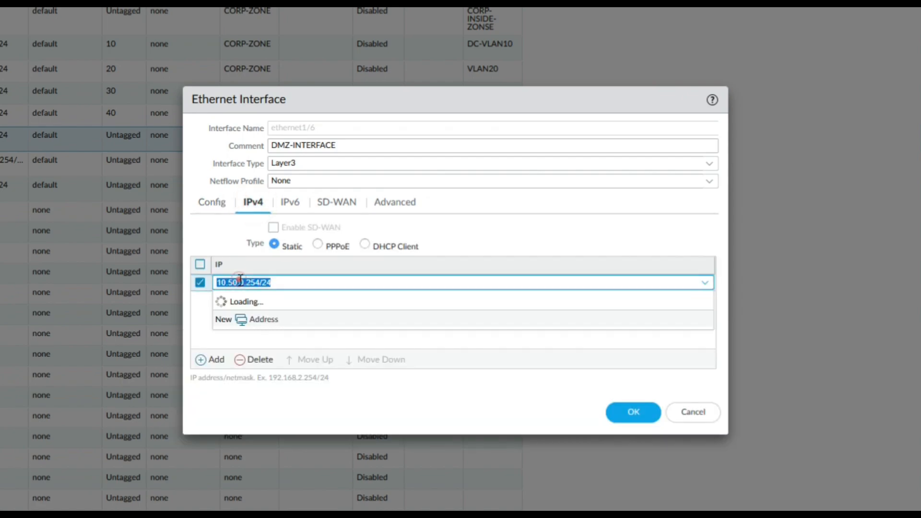
{"action": "left_click", "coordinate": [282, 282]}
{"action": "left_click", "coordinate": [225, 282]}
{"action": "type", "text": "0"}
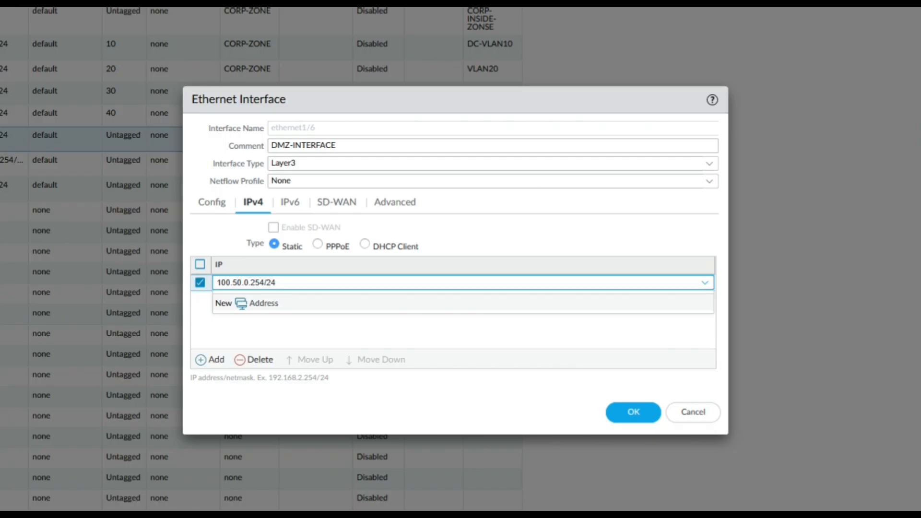
{"action": "left_click", "coordinate": [242, 282]}
{"action": "key", "text": "BackSpace"}
{"action": "key", "text": "BackSpace"}
{"action": "type", "text": "1"}
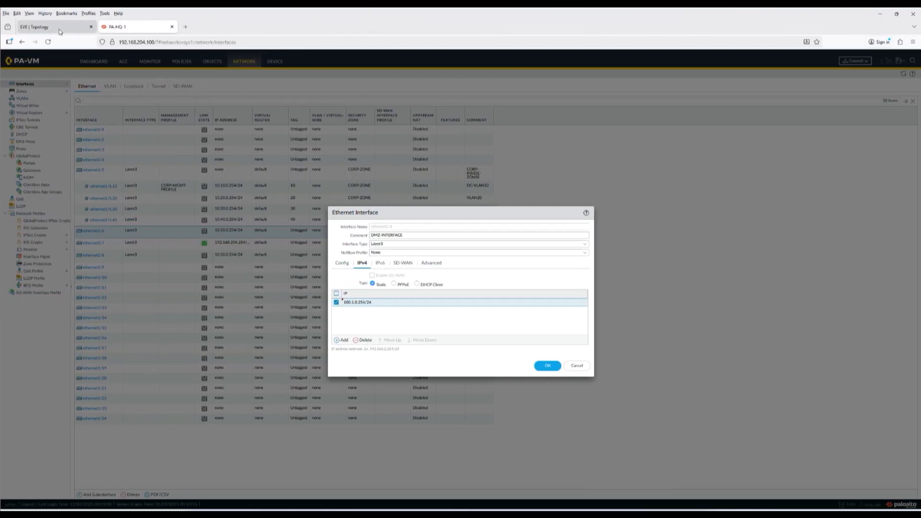
{"action": "left_click", "coordinate": [60, 32]}
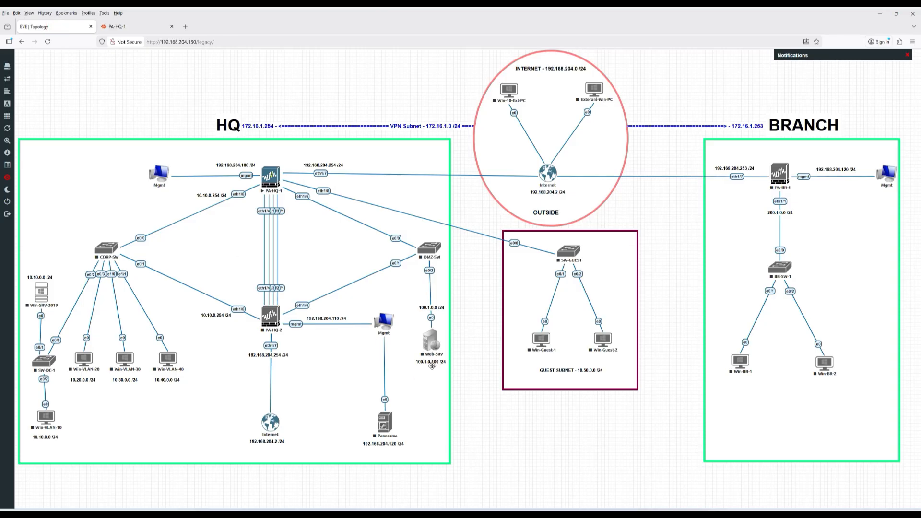
{"action": "left_click", "coordinate": [127, 27]}
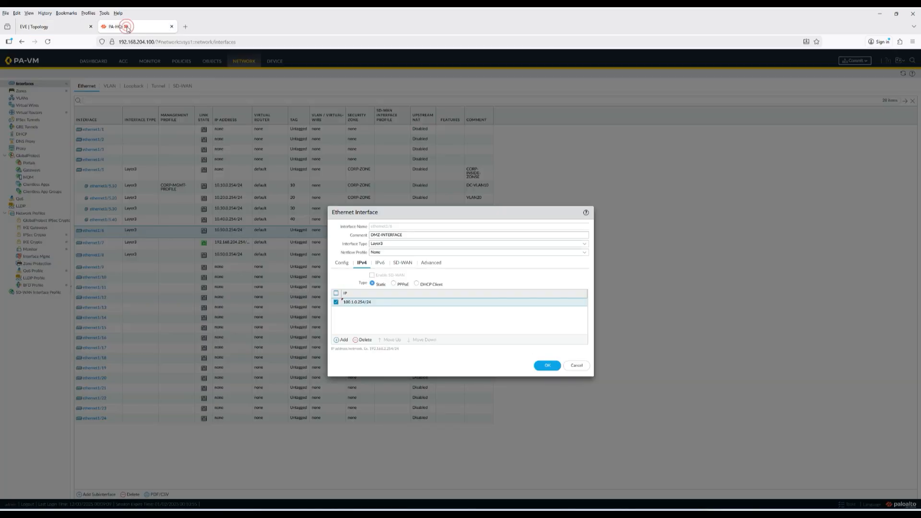
{"action": "left_click", "coordinate": [538, 370]}
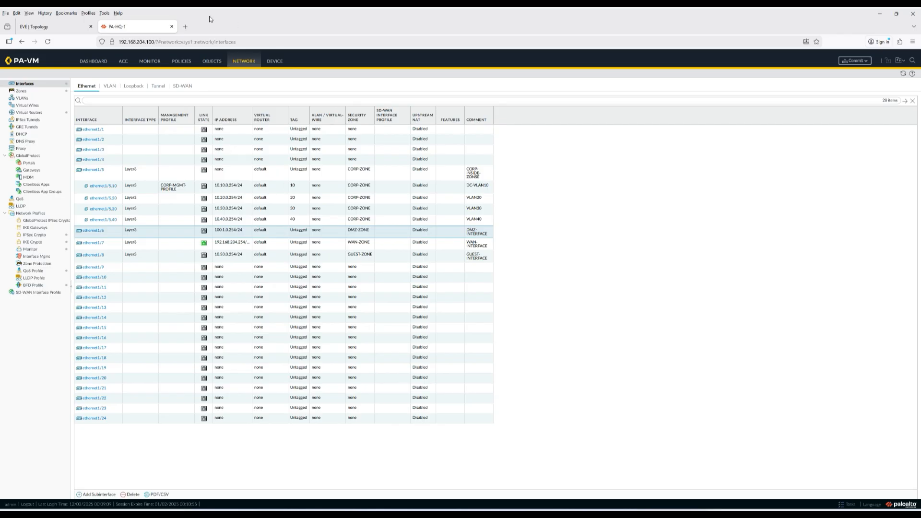
{"action": "left_click", "coordinate": [41, 24]}
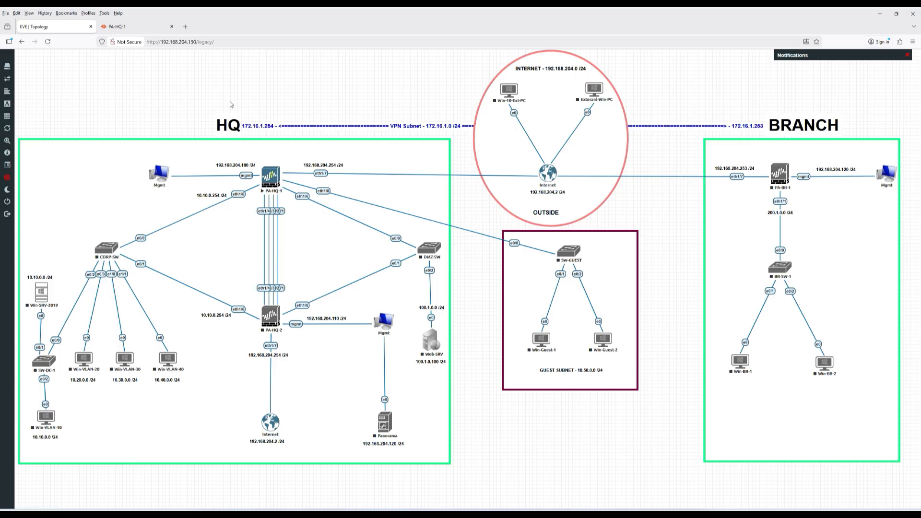
{"action": "mouse_move", "coordinate": [129, 30]}
{"action": "left_click", "coordinate": [118, 27]}
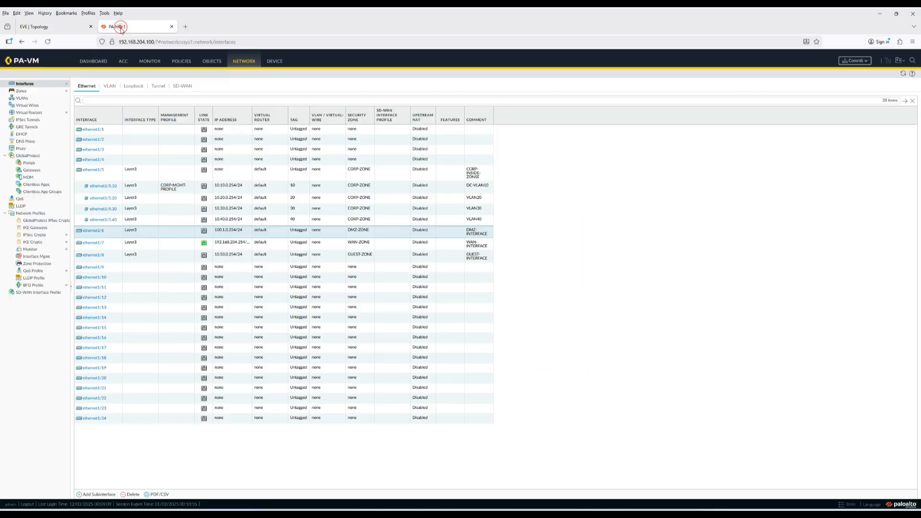
- Commit all pending changes, dismiss the successful commit status, and show the dashboard
{"action": "left_click", "coordinate": [854, 61]}
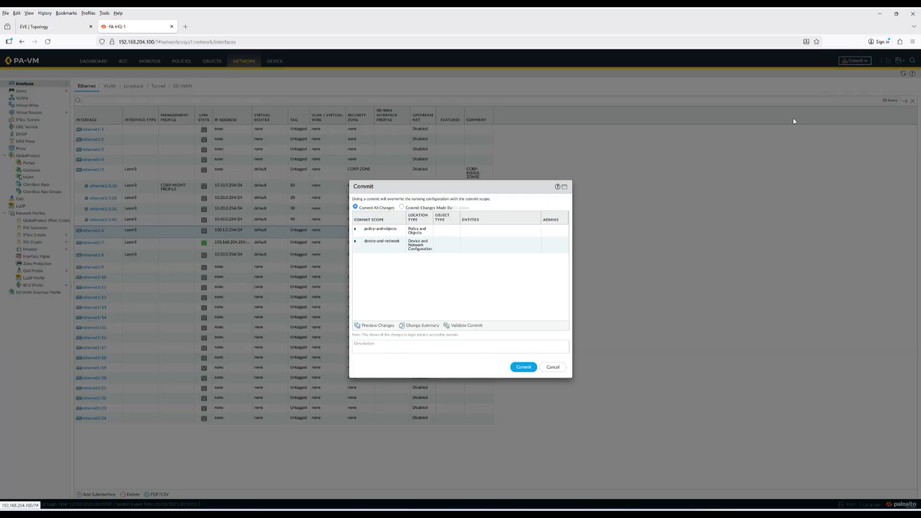
{"action": "left_click", "coordinate": [522, 366]}
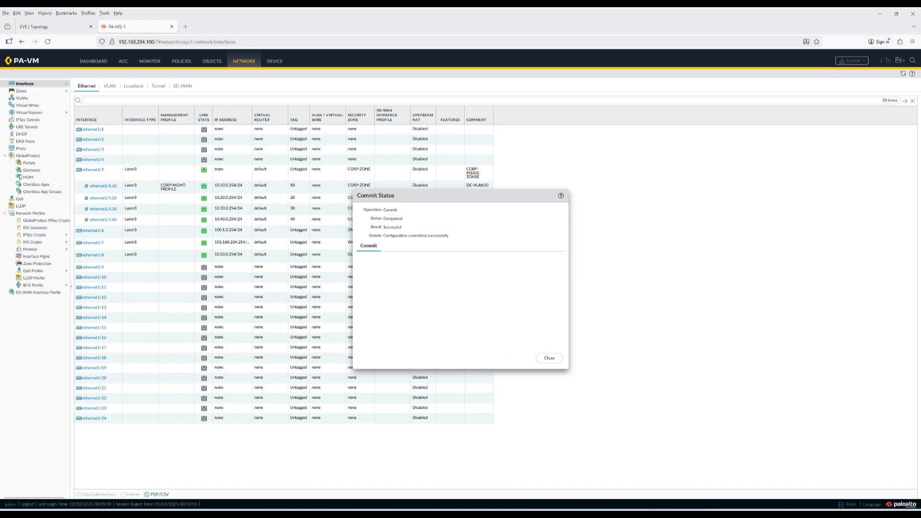
{"action": "left_click_drag", "start_coordinate": [384, 236], "coordinate": [477, 329]}
{"action": "left_click", "coordinate": [549, 357]}
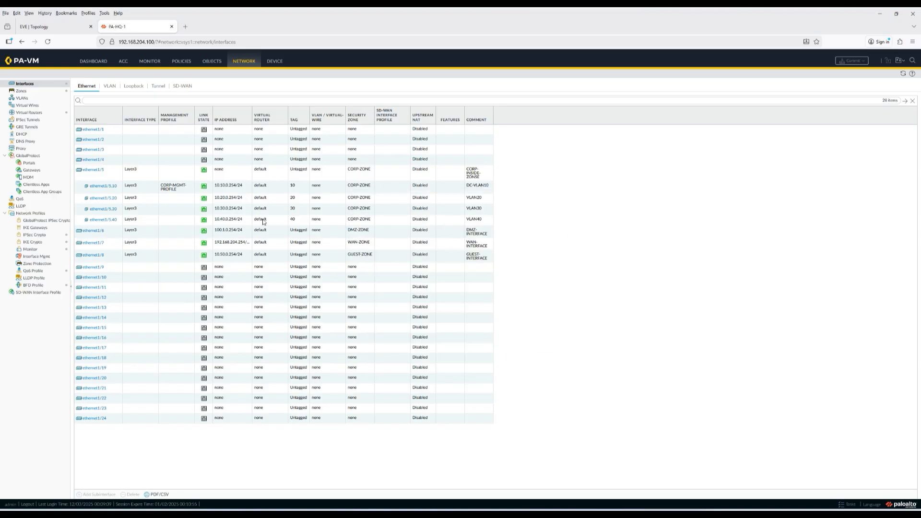
{"action": "left_click", "coordinate": [93, 61]}
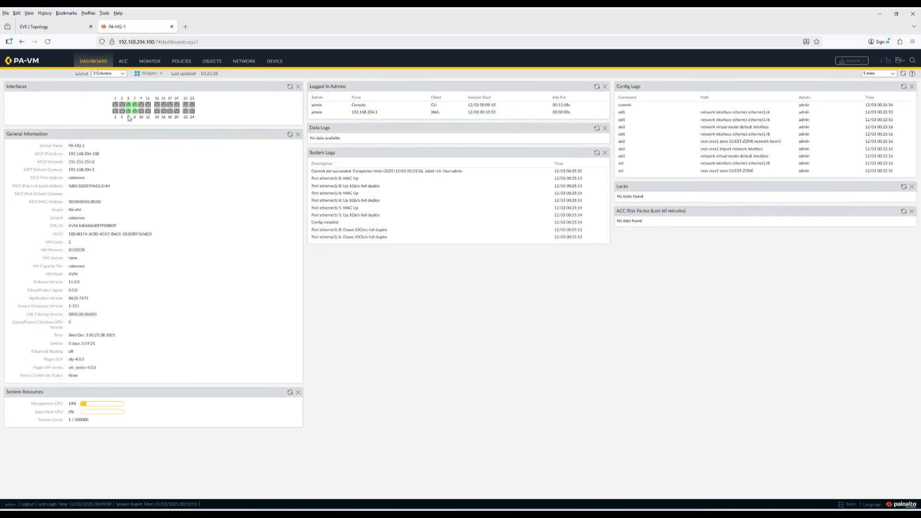
- Switch between the EVE-NG topology and PA-HQ-1 tabs, ending on the topology diagram
{"action": "left_click", "coordinate": [69, 27]}
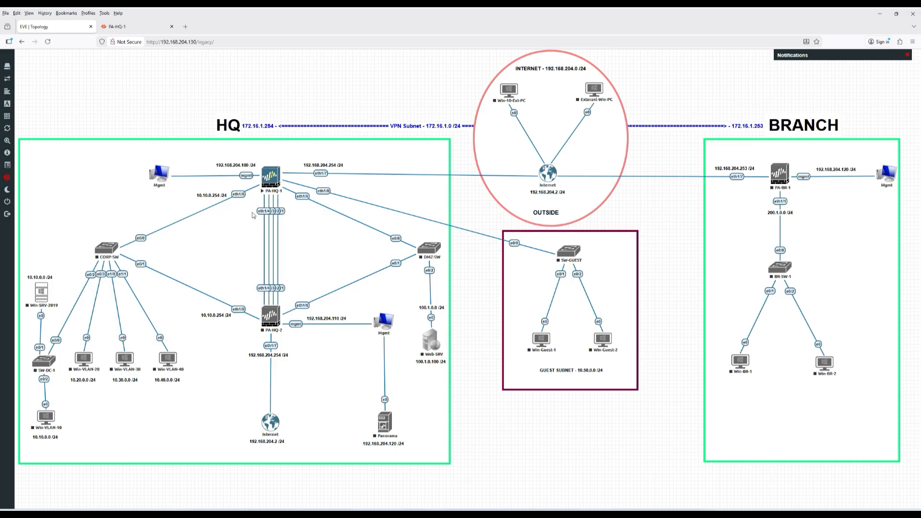
{"action": "left_click", "coordinate": [138, 28]}
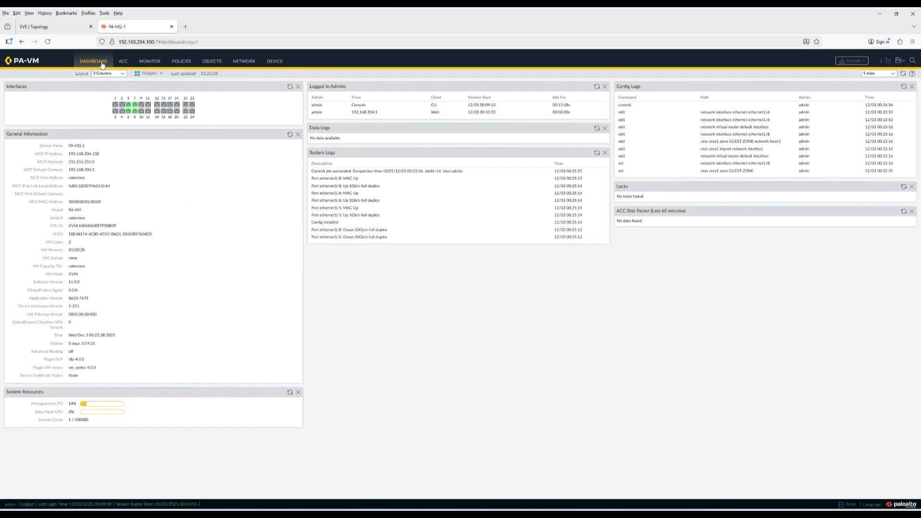
{"action": "left_click", "coordinate": [58, 30]}
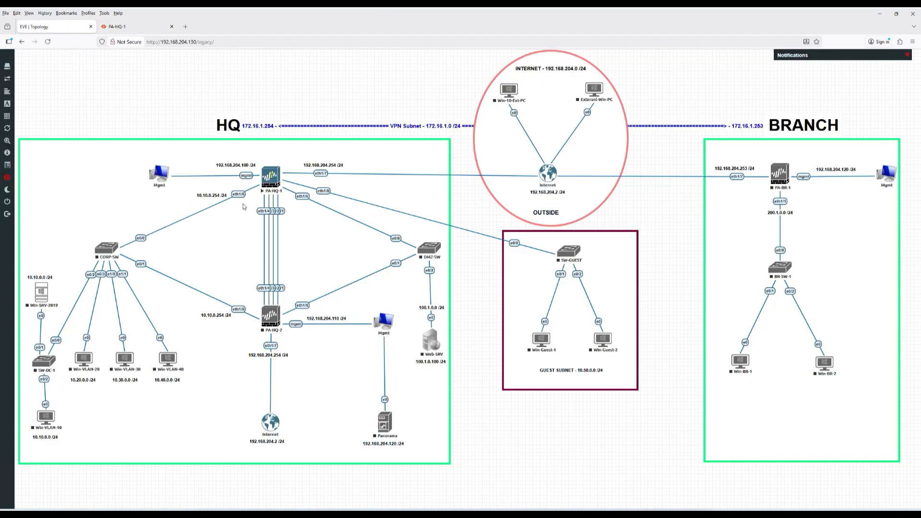